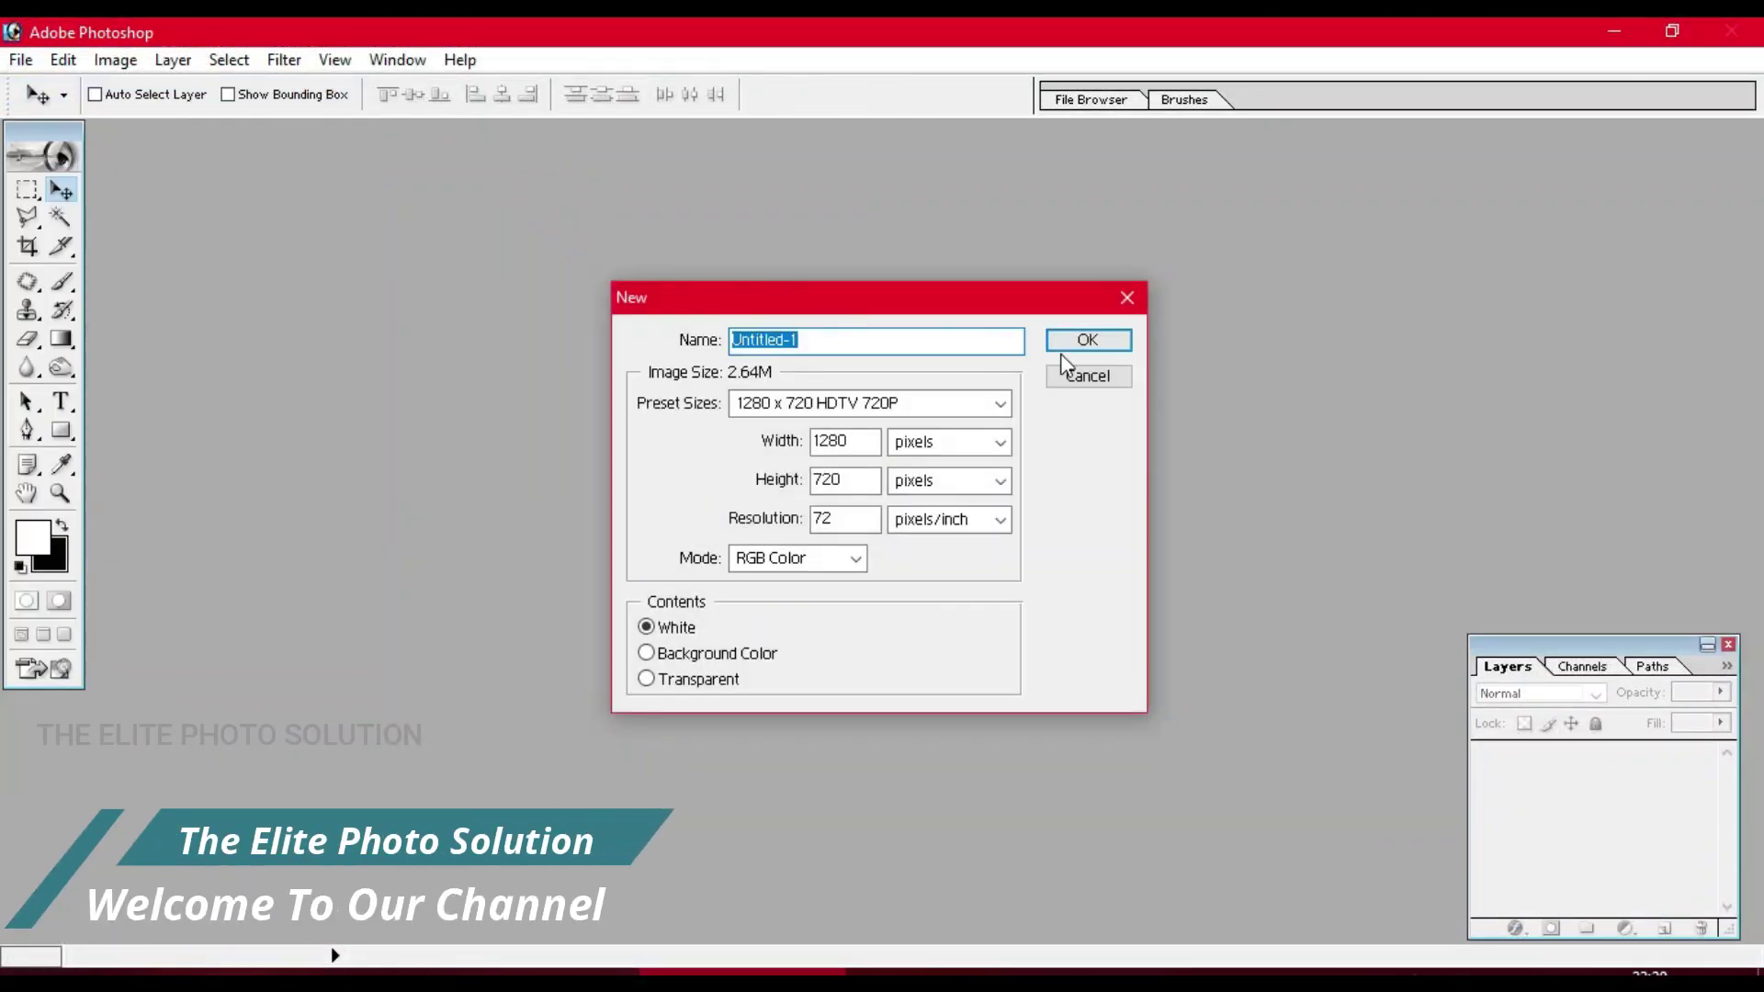
# - Create a new 1280×720 document and maximize its window
pyautogui.click(1068, 338)
pyautogui.moveTo(858, 154); pyautogui.dragTo(980, 200)
pyautogui.doubleClick(980, 193)
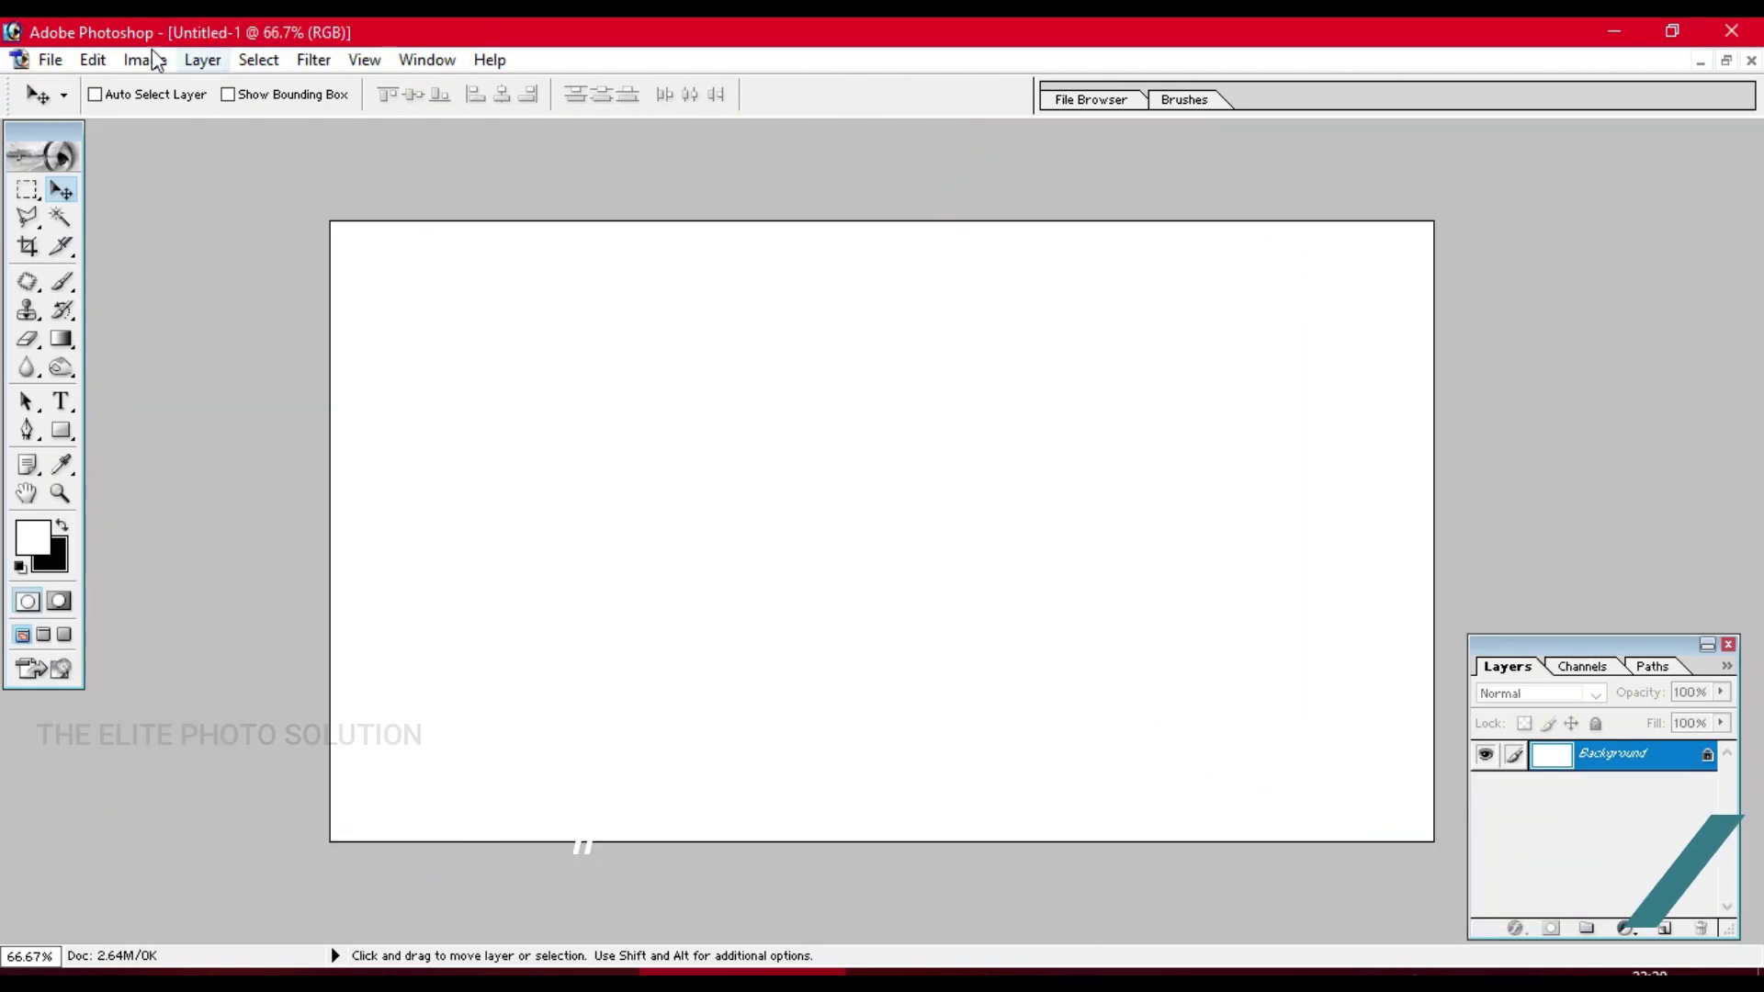
# - Open the room photo with the clock and bring it into the new canvas as Layer 1
pyautogui.click(48, 61)
pyautogui.click(80, 117)
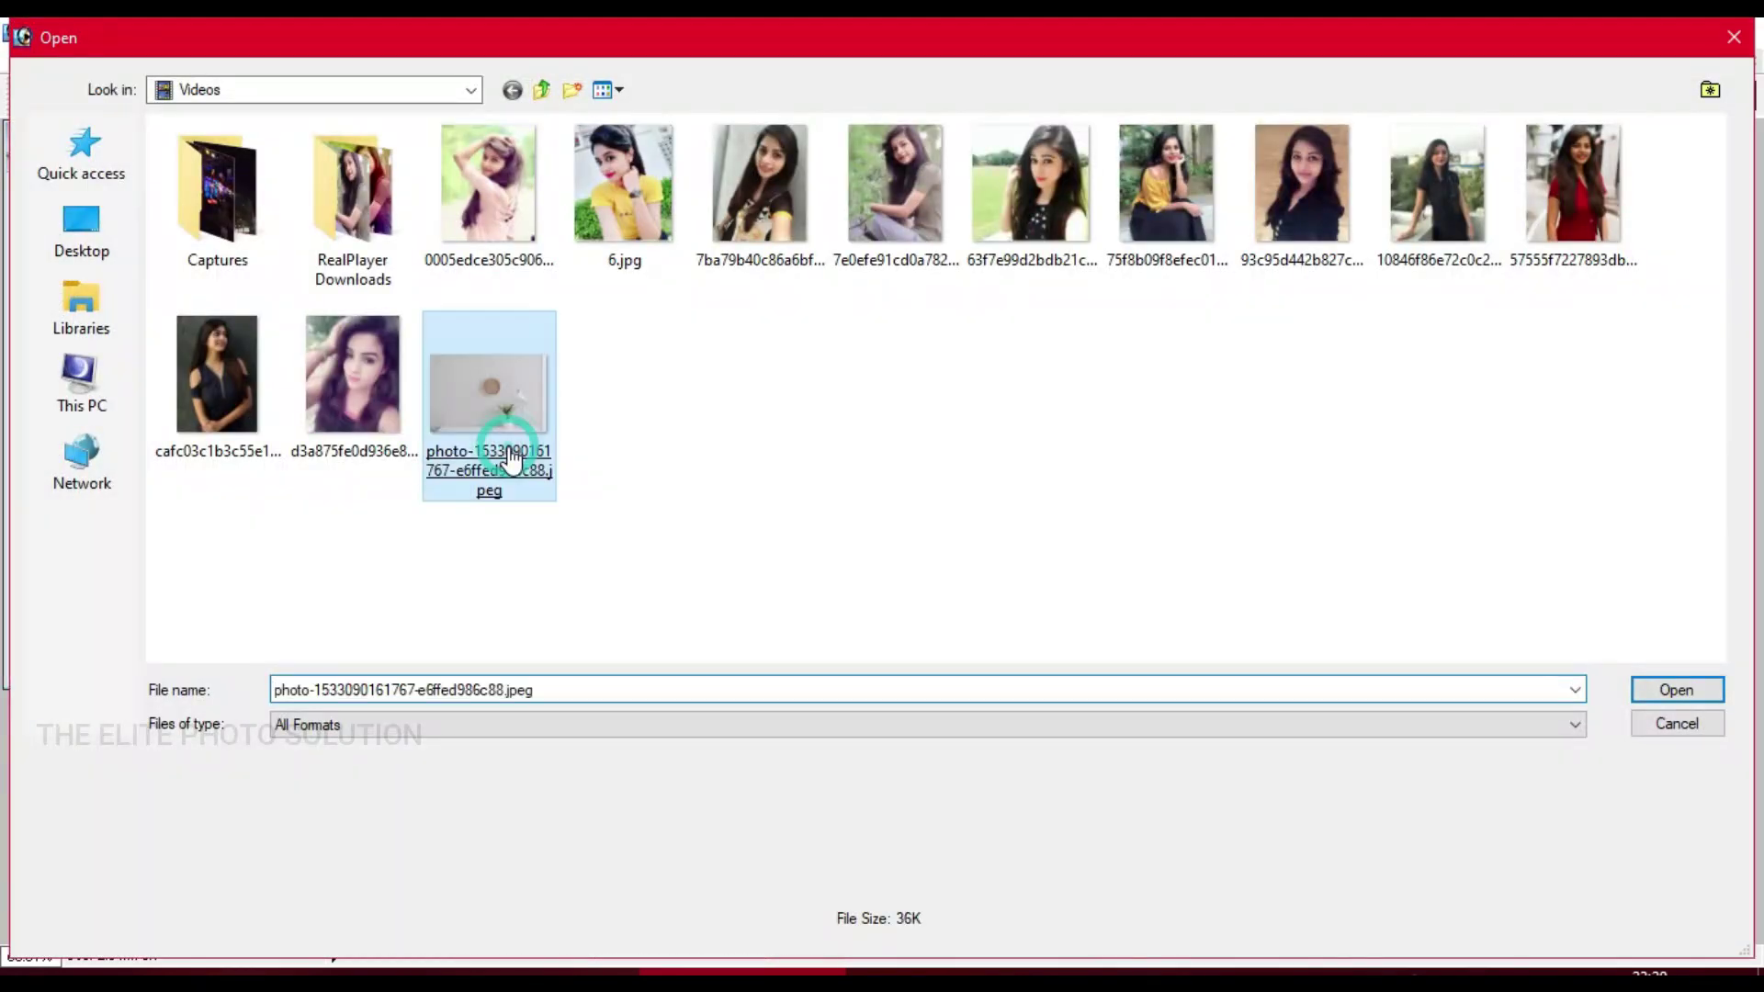
pyautogui.doubleClick(488, 404)
pyautogui.moveTo(1099, 404); pyautogui.dragTo(1100, 404)
pyautogui.moveTo(809, 480); pyautogui.dragTo(707, 408)
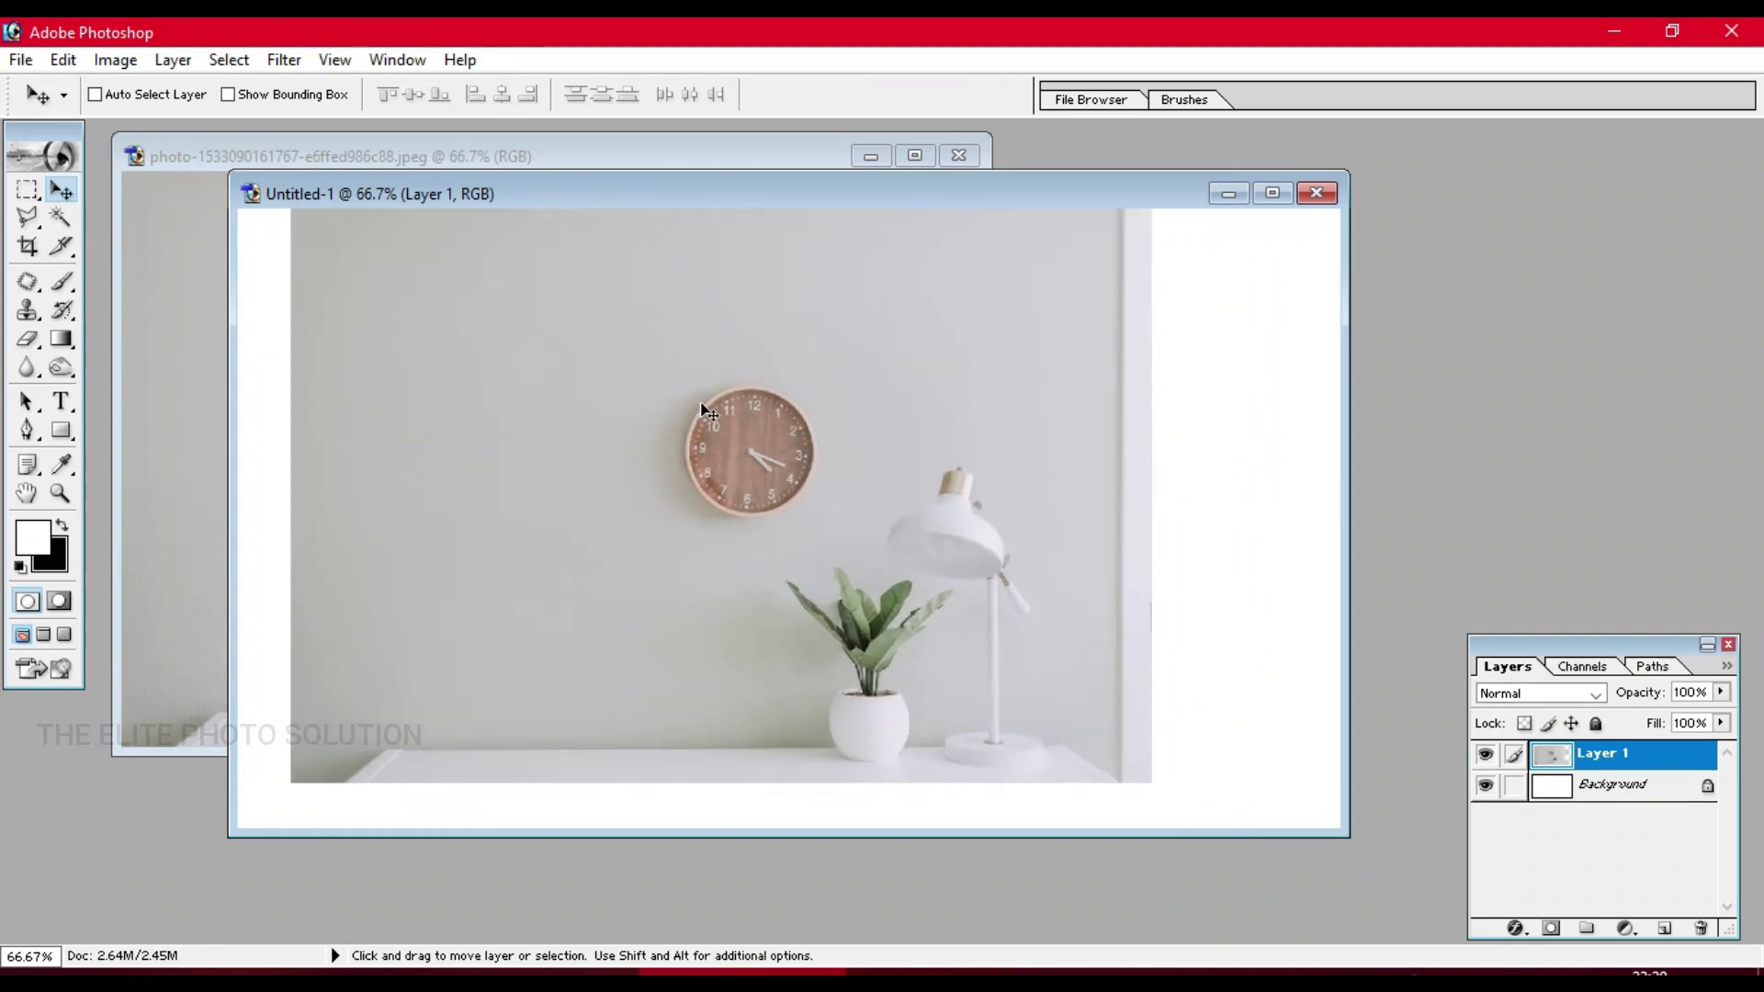
pyautogui.doubleClick(1000, 198)
# - Scale the room photo up so it covers the whole 1280×720 canvas
pyautogui.hotkey('ctrl', 't')
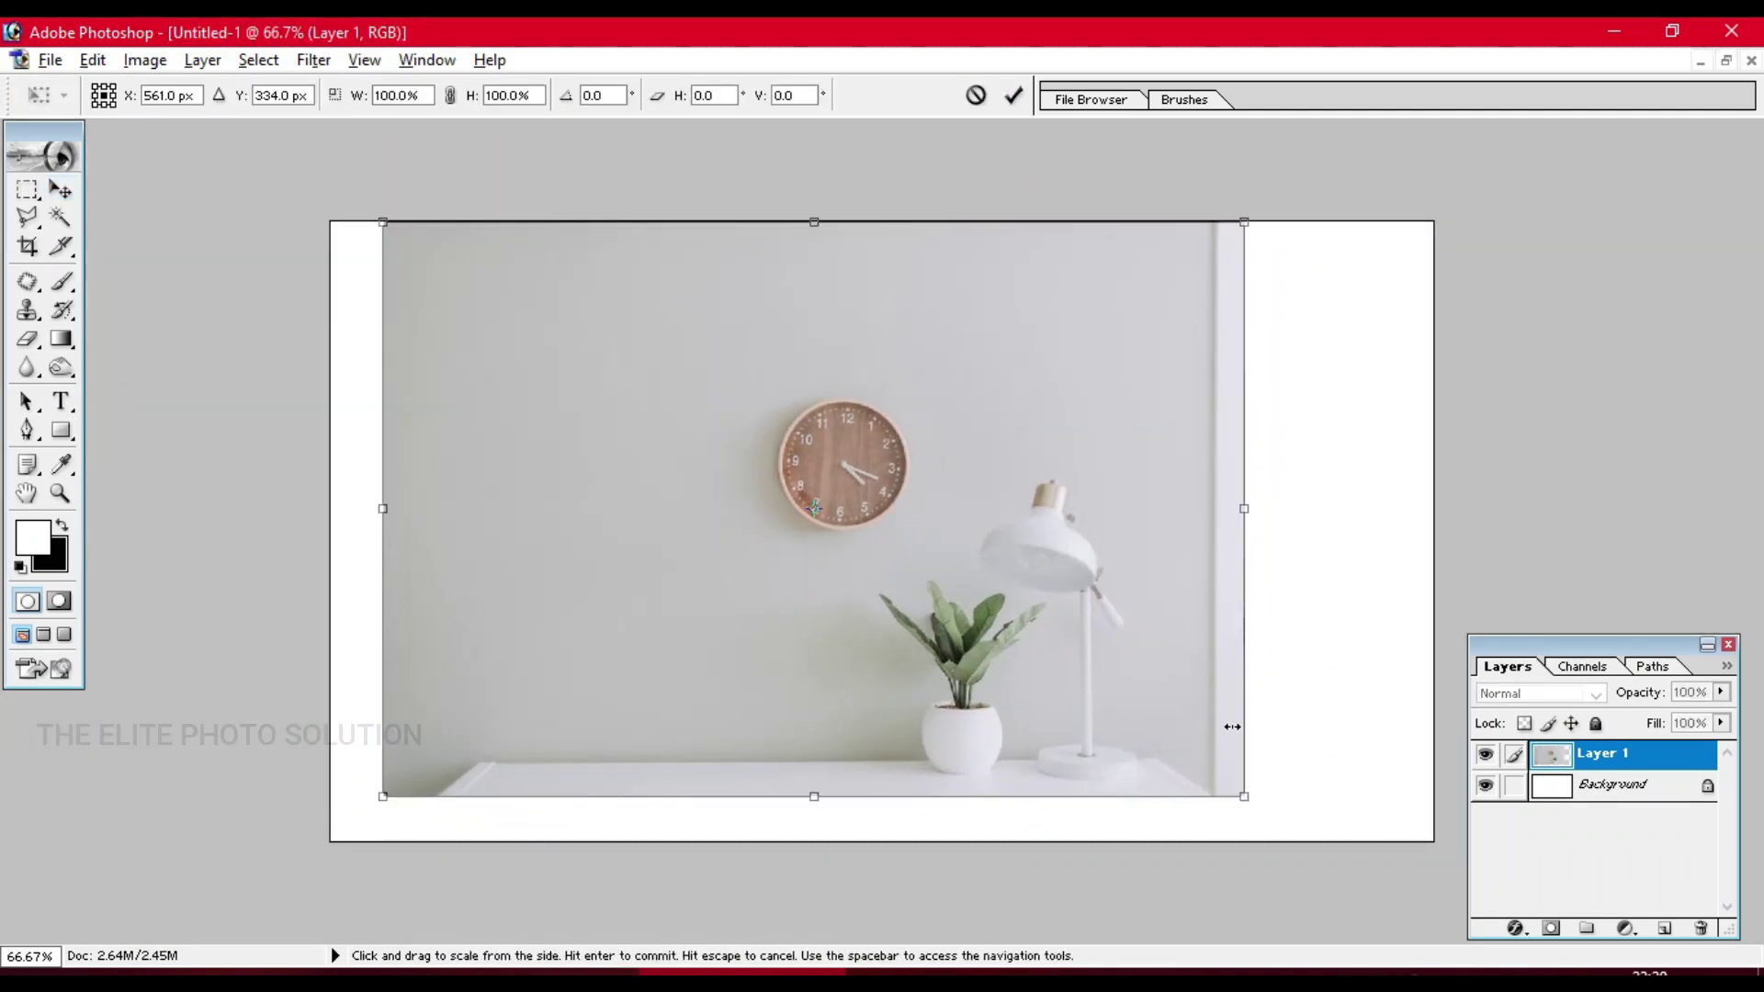
pyautogui.moveTo(1244, 796); pyautogui.dragTo(1353, 869)
pyautogui.moveTo(1161, 706); pyautogui.dragTo(1240, 715)
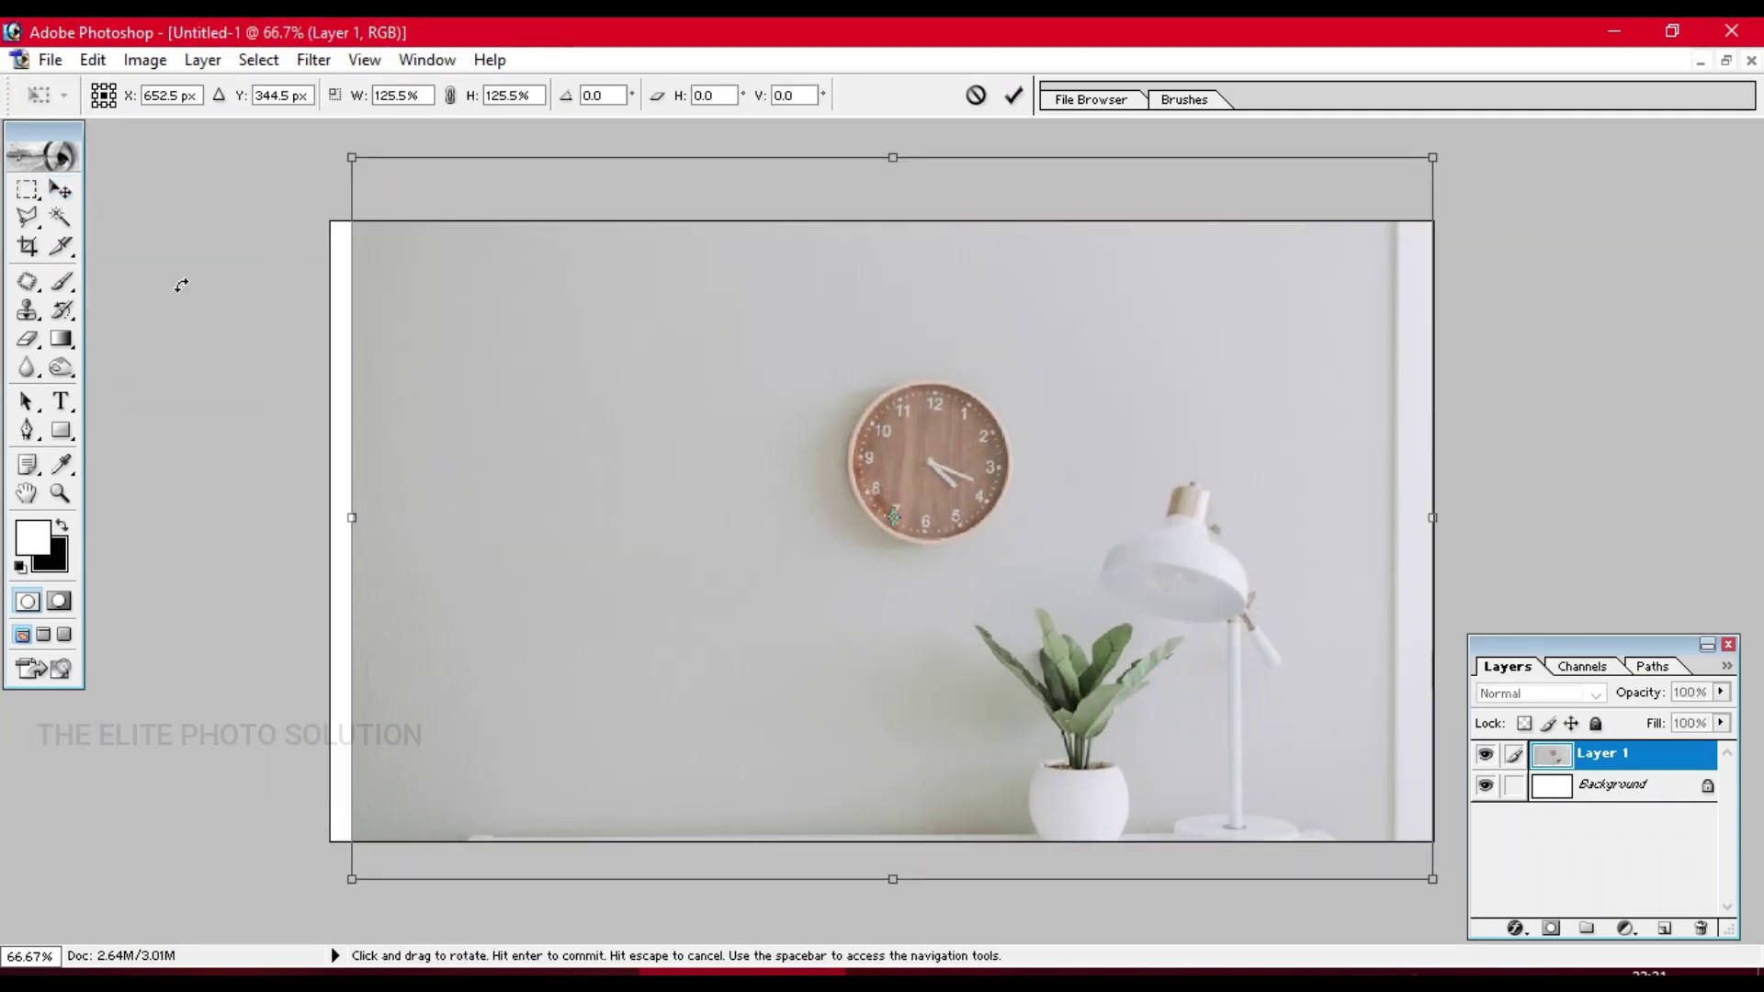
pyautogui.moveTo(352, 157); pyautogui.dragTo(290, 121)
pyautogui.doubleClick(691, 447)
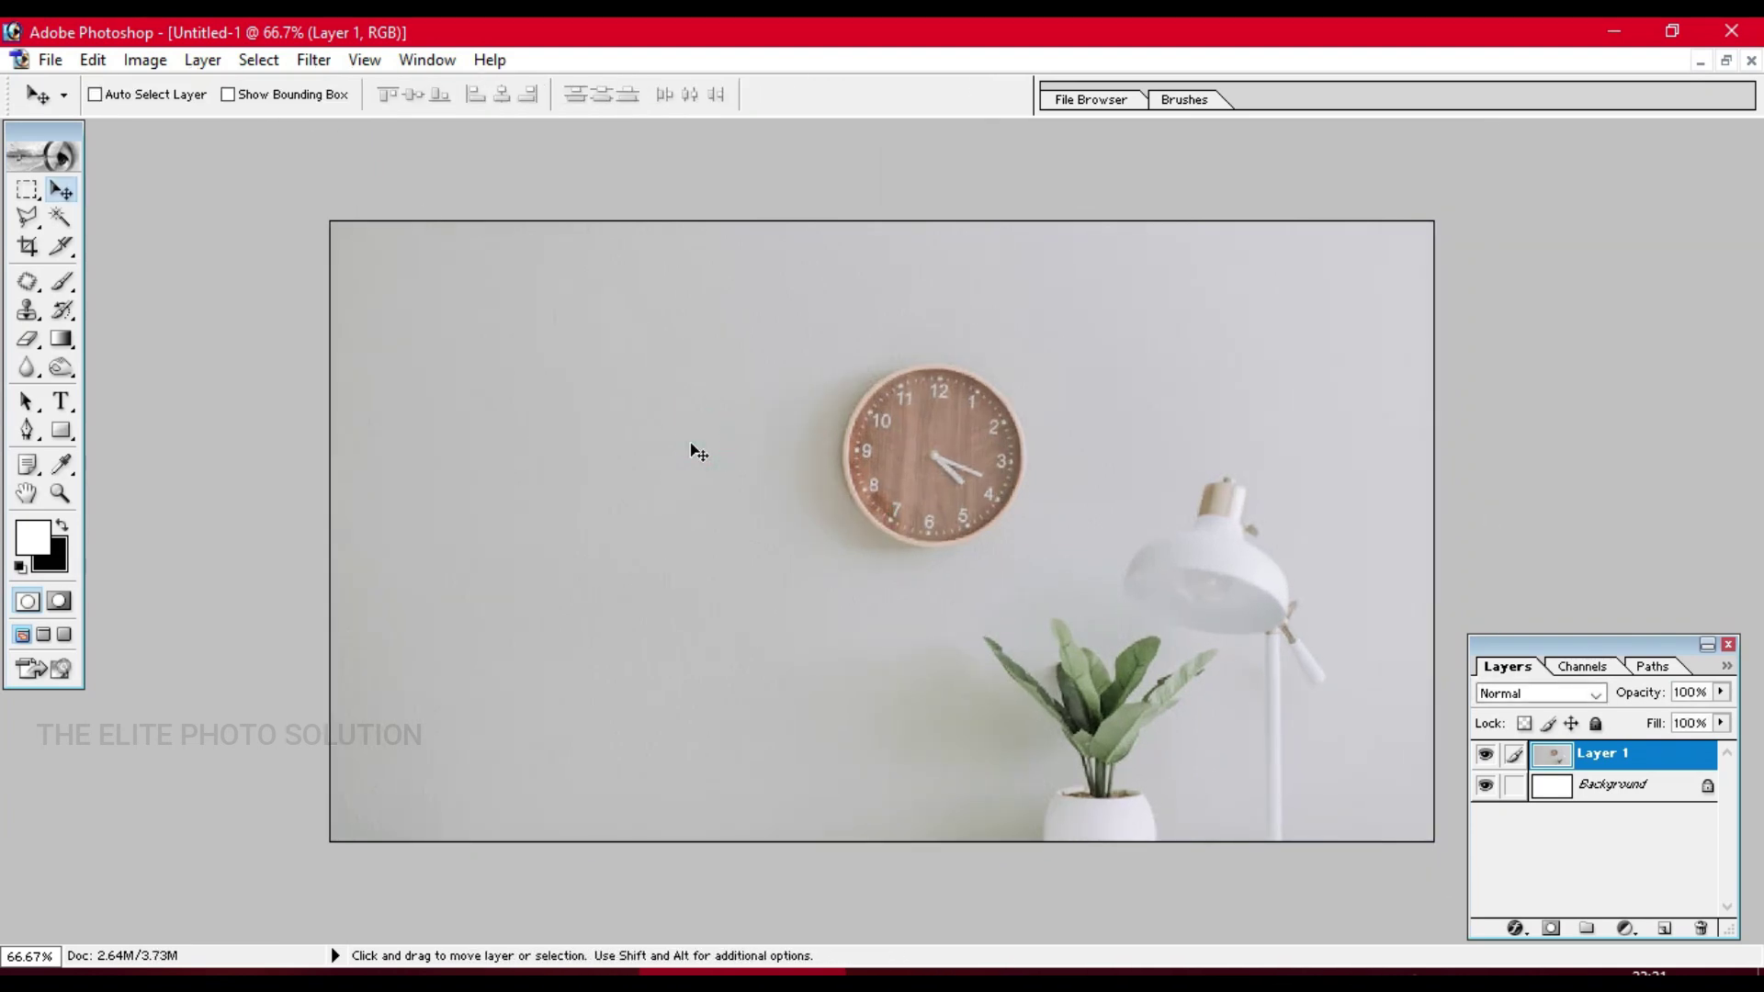
# - Draw a white square shape on the left side of the room photo
pyautogui.click(62, 430)
pyautogui.click(137, 428)
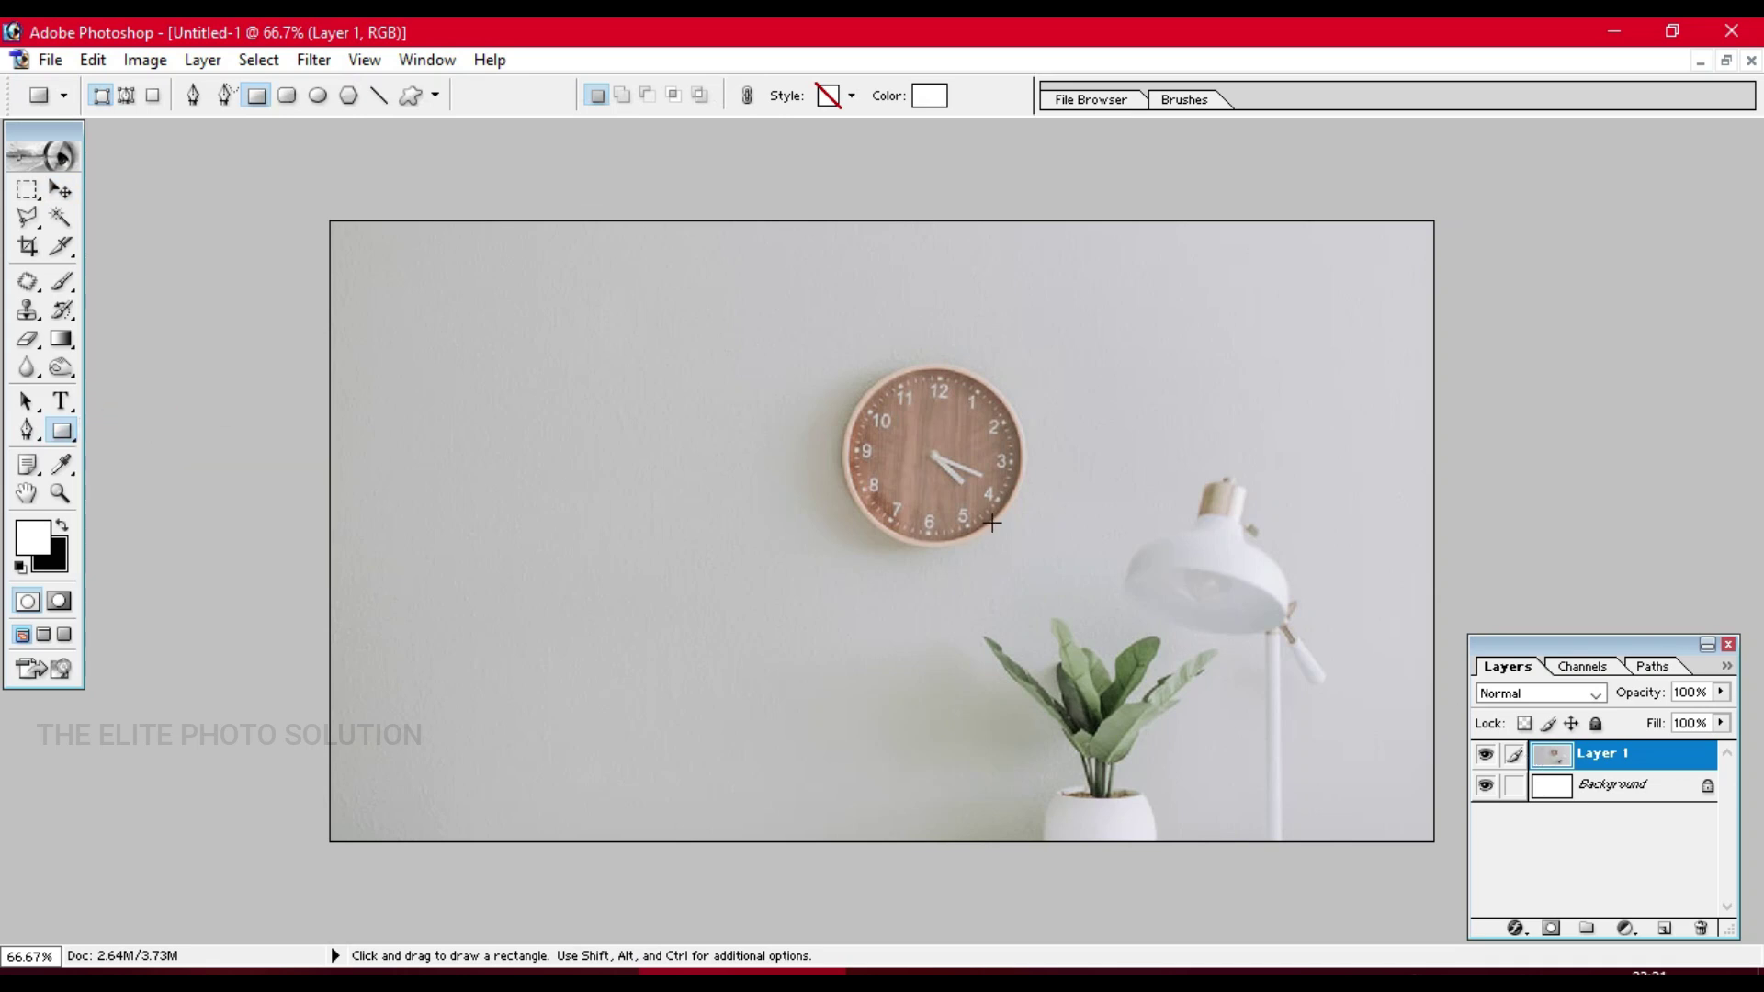
pyautogui.moveTo(433, 443); pyautogui.dragTo(648, 661)
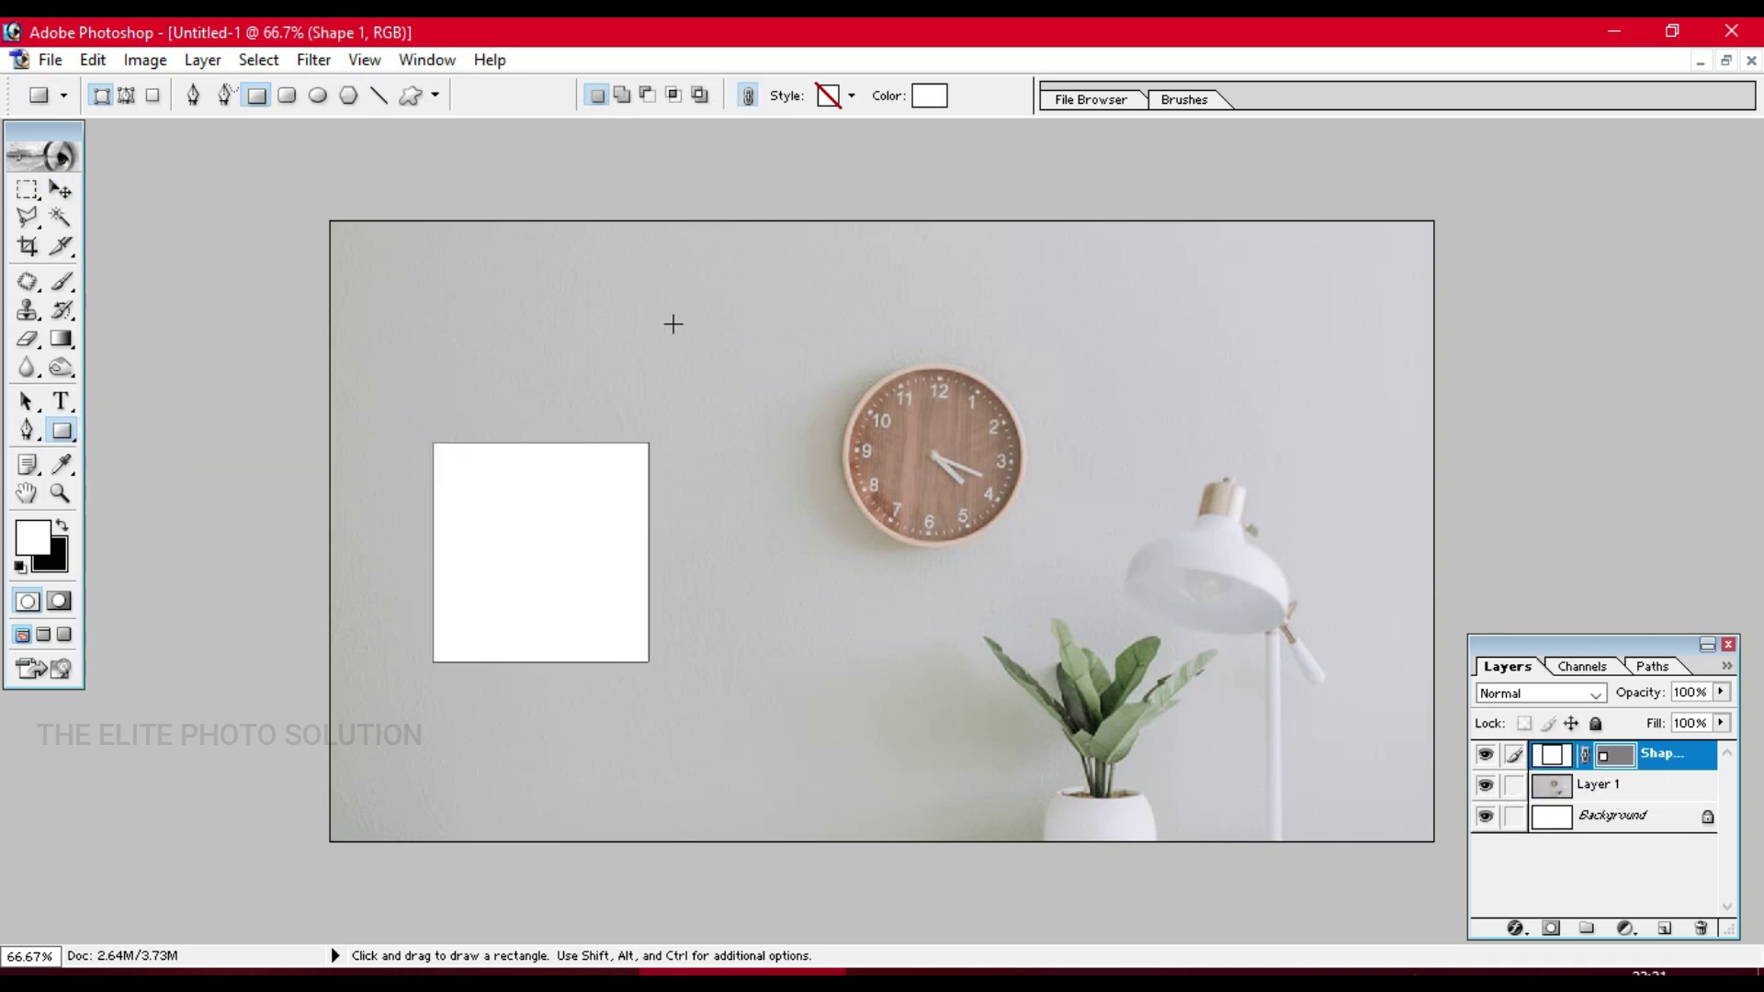
# - Rotate the square about 45° into a diamond and shrink it slightly
pyautogui.hotkey('ctrl', 't')
pyautogui.moveTo(657, 441); pyautogui.dragTo(551, 328)
pyautogui.moveTo(694, 552); pyautogui.dragTo(682, 553)
pyautogui.moveTo(543, 705); pyautogui.dragTo(540, 670)
pyautogui.press('Return')
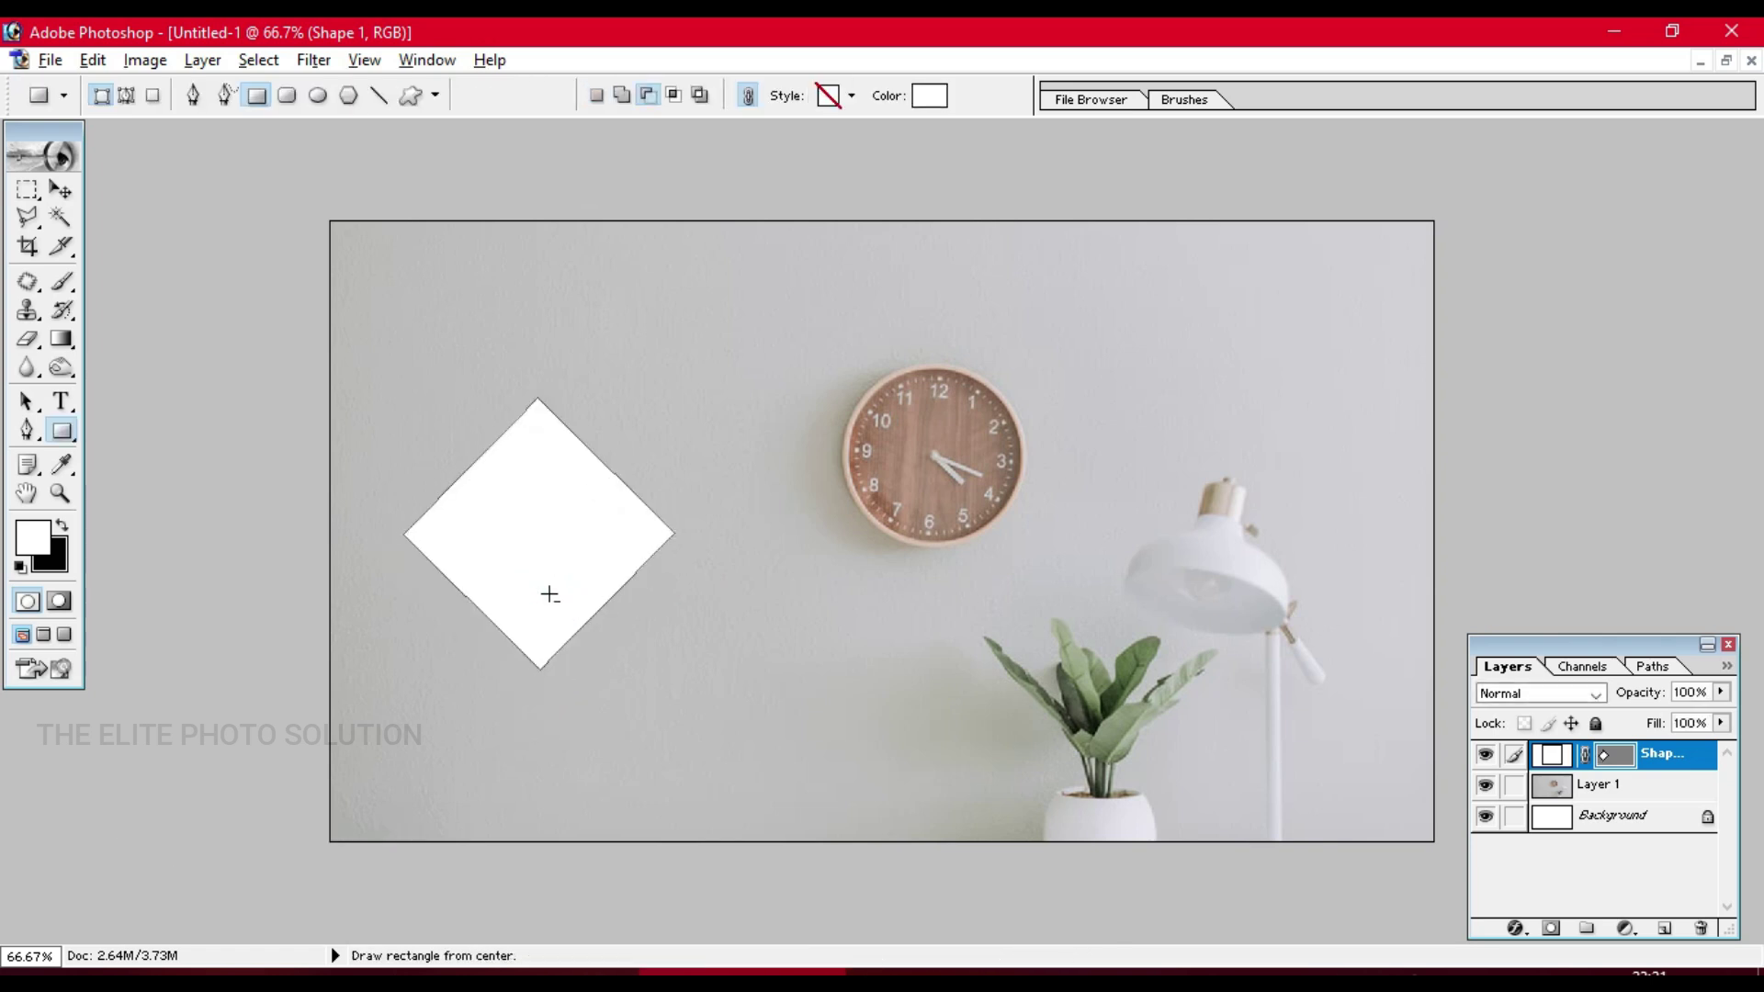
pyautogui.press('v')
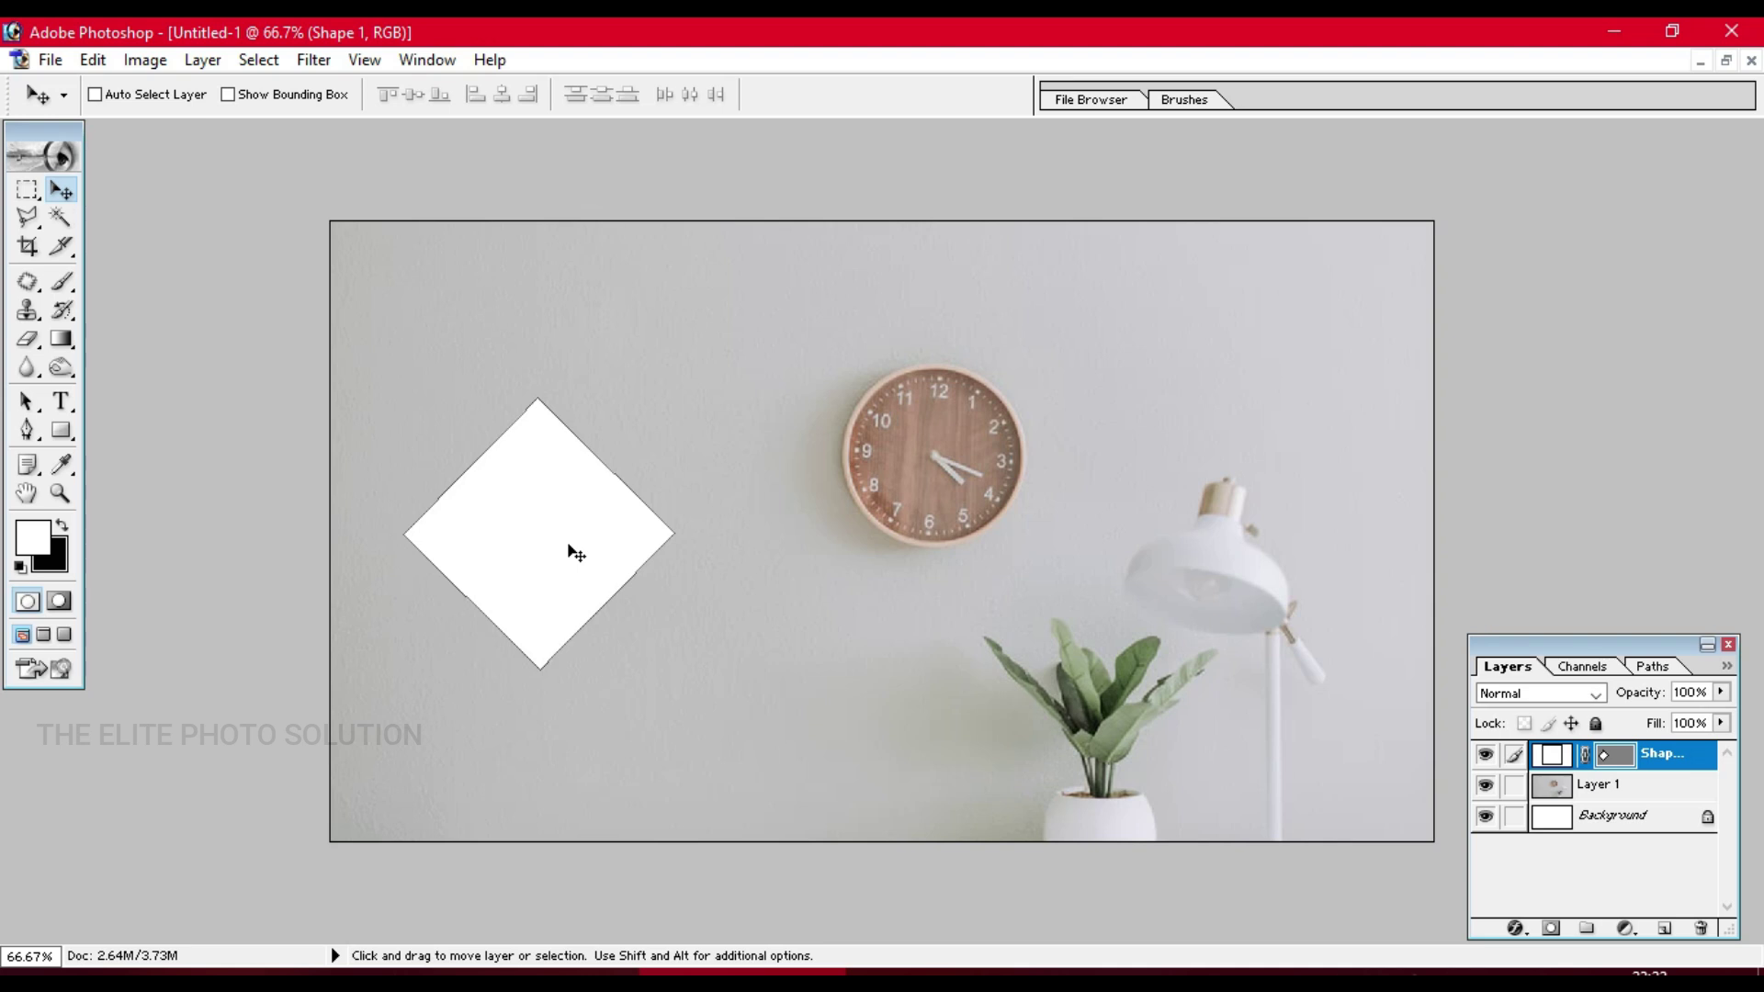
# - Add a thick black Stroke layer style to the diamond shape
pyautogui.doubleClick(1472, 760)
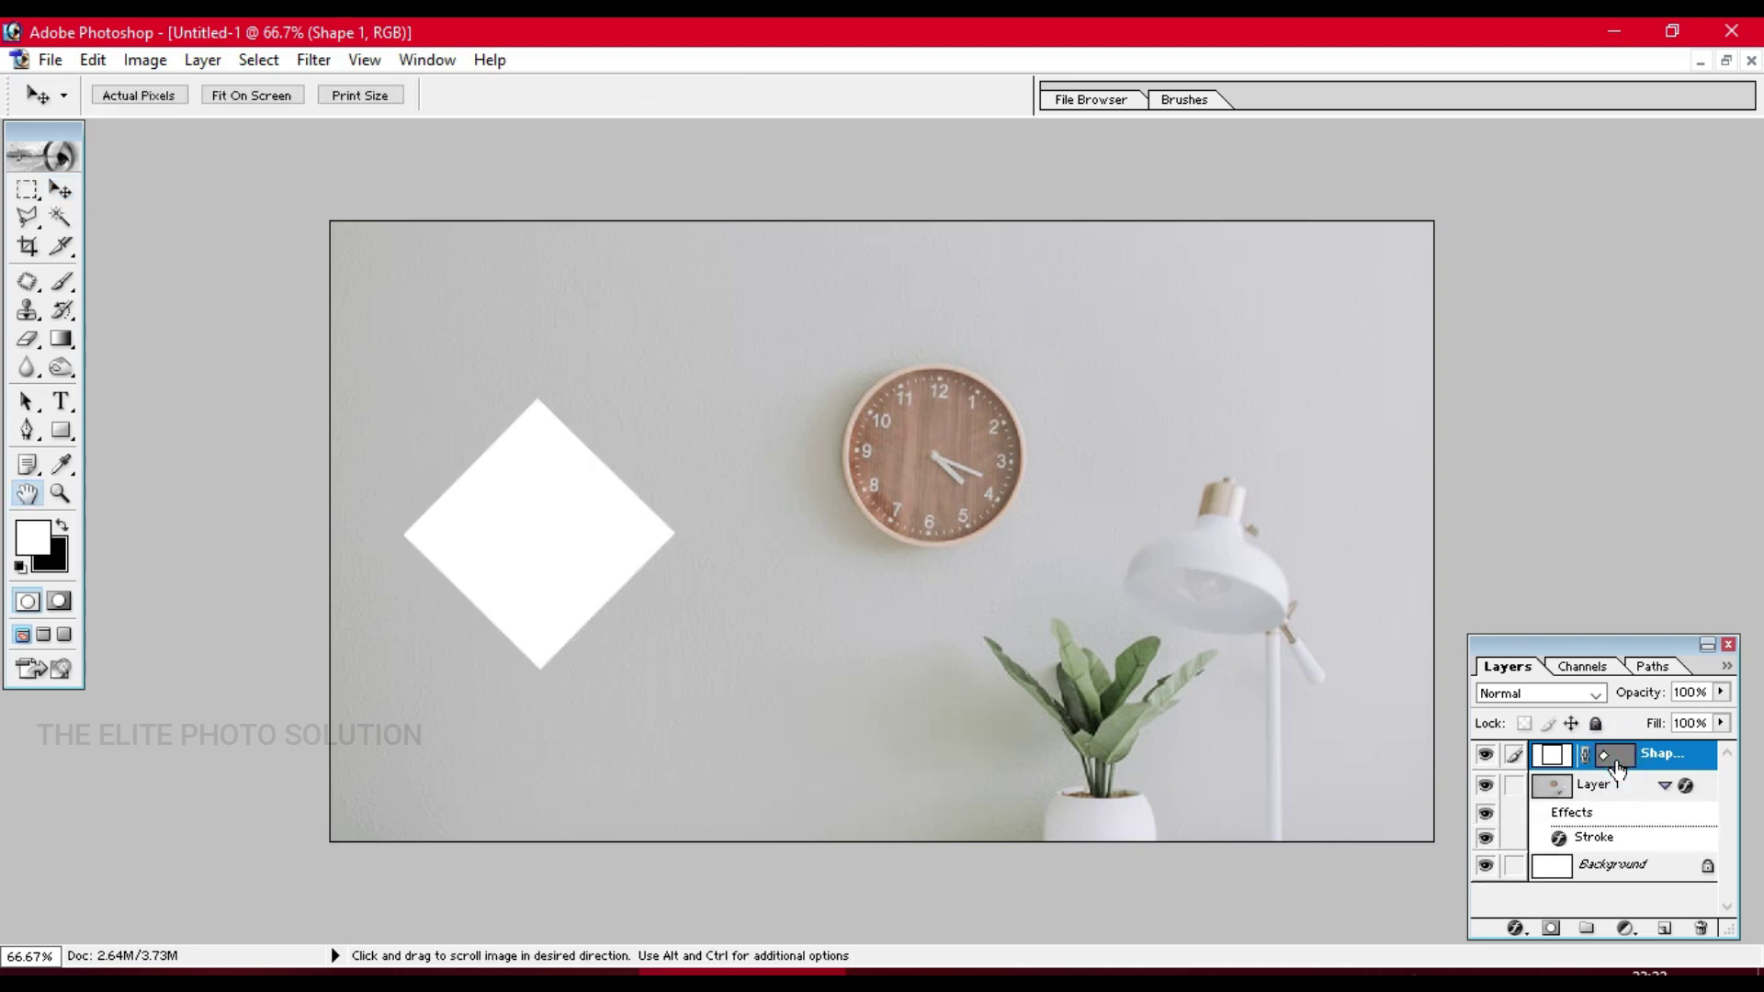
pyautogui.click(1148, 665)
pyautogui.click(1295, 503)
pyautogui.click(1194, 687)
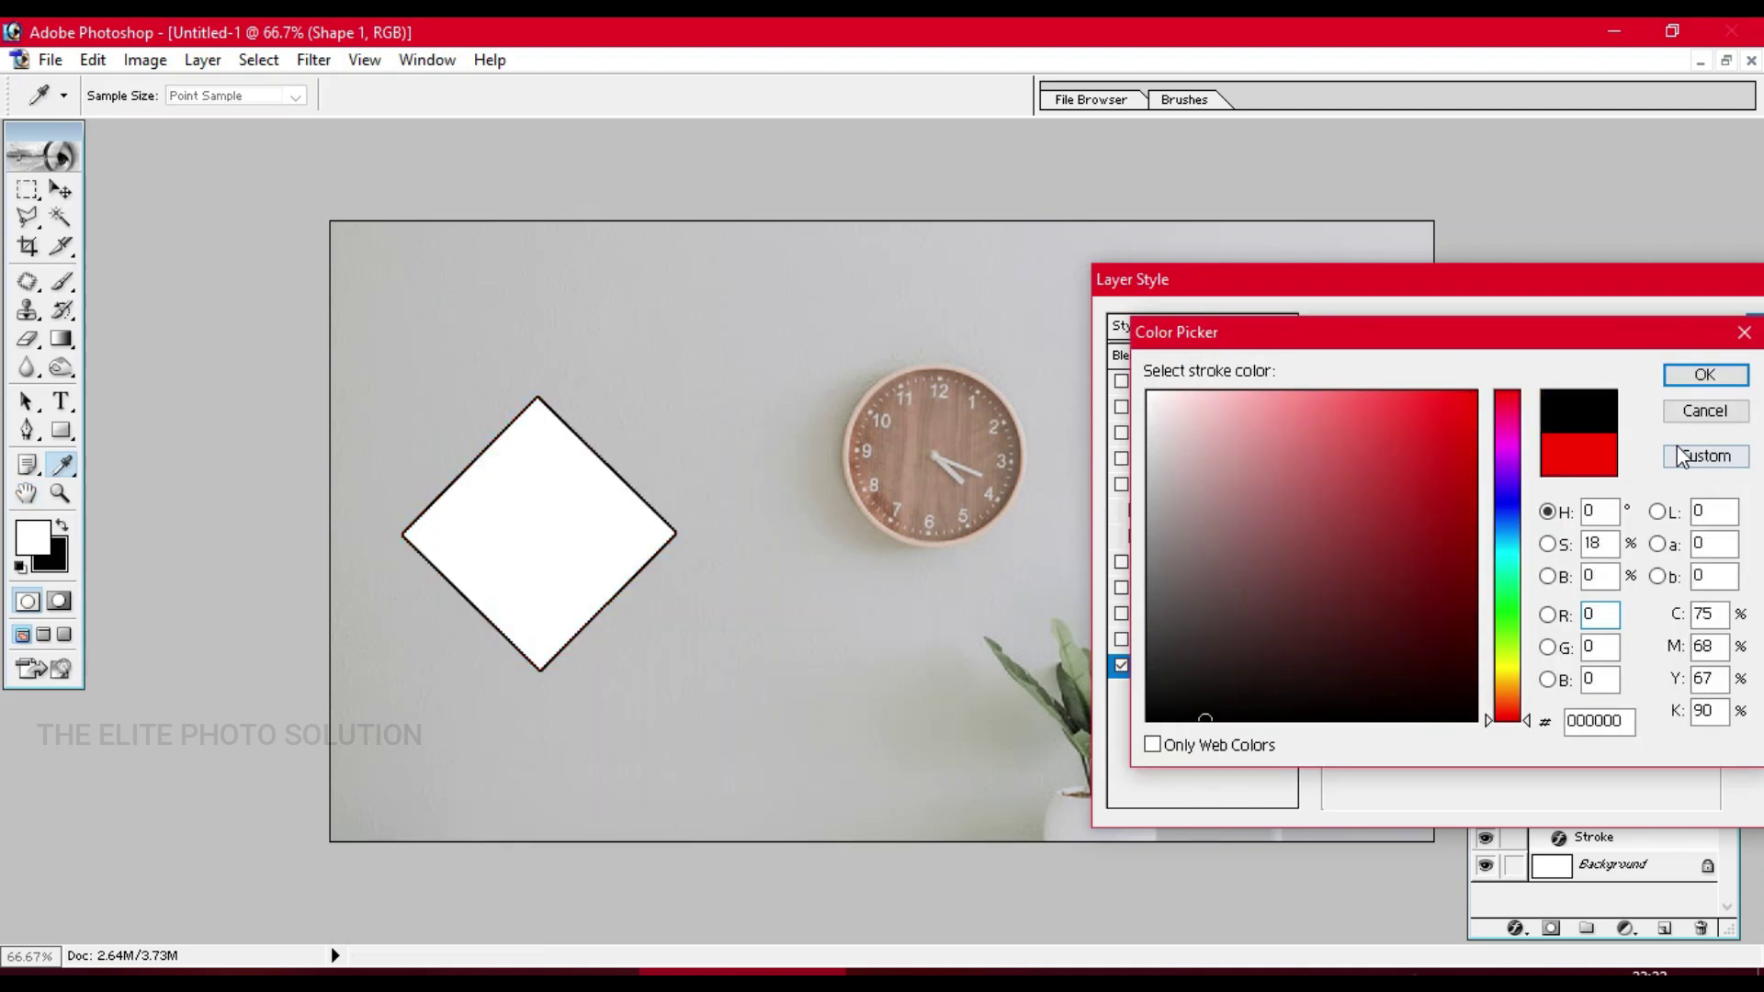
pyautogui.click(1690, 377)
pyautogui.moveTo(1425, 361); pyautogui.dragTo(1437, 361)
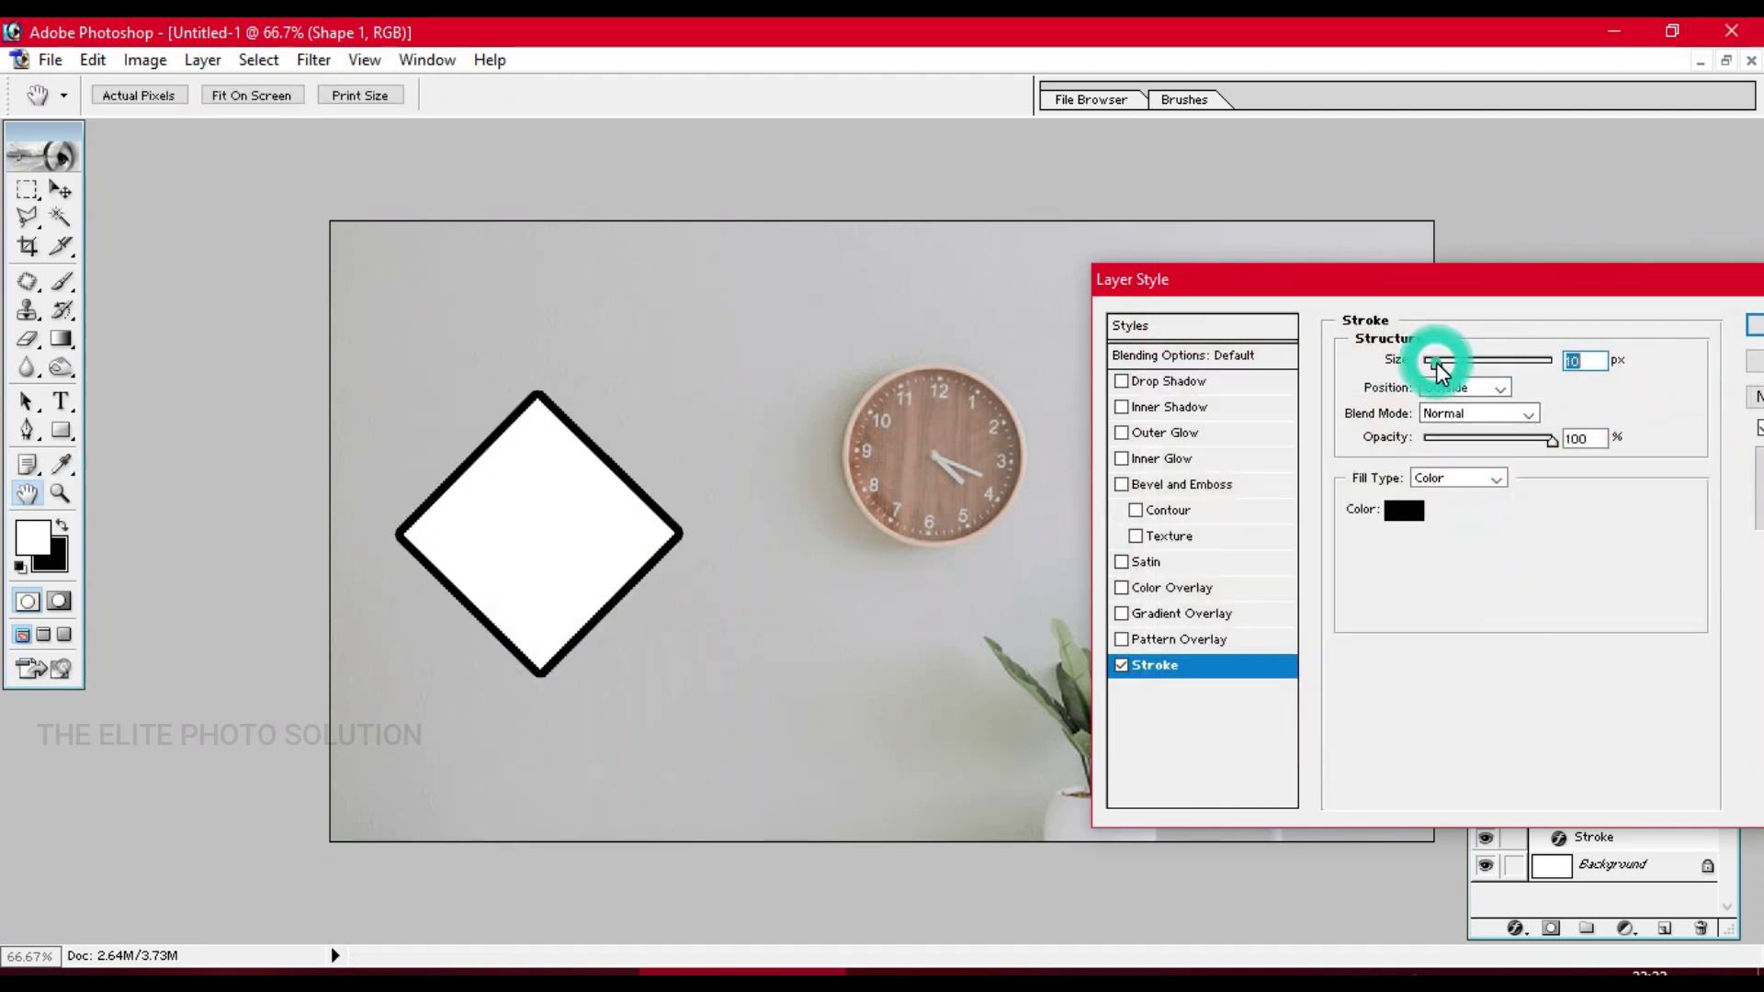
pyautogui.click(1755, 325)
# - Move the outlined diamond slightly left and down
pyautogui.press('v')
pyautogui.click(599, 543)
pyautogui.moveTo(570, 525)
pyautogui.mouseDown()
pyautogui.moveTo(558, 542)
pyautogui.moveTo(768, 544)
pyautogui.moveTo(736, 407)
pyautogui.mouseUp()
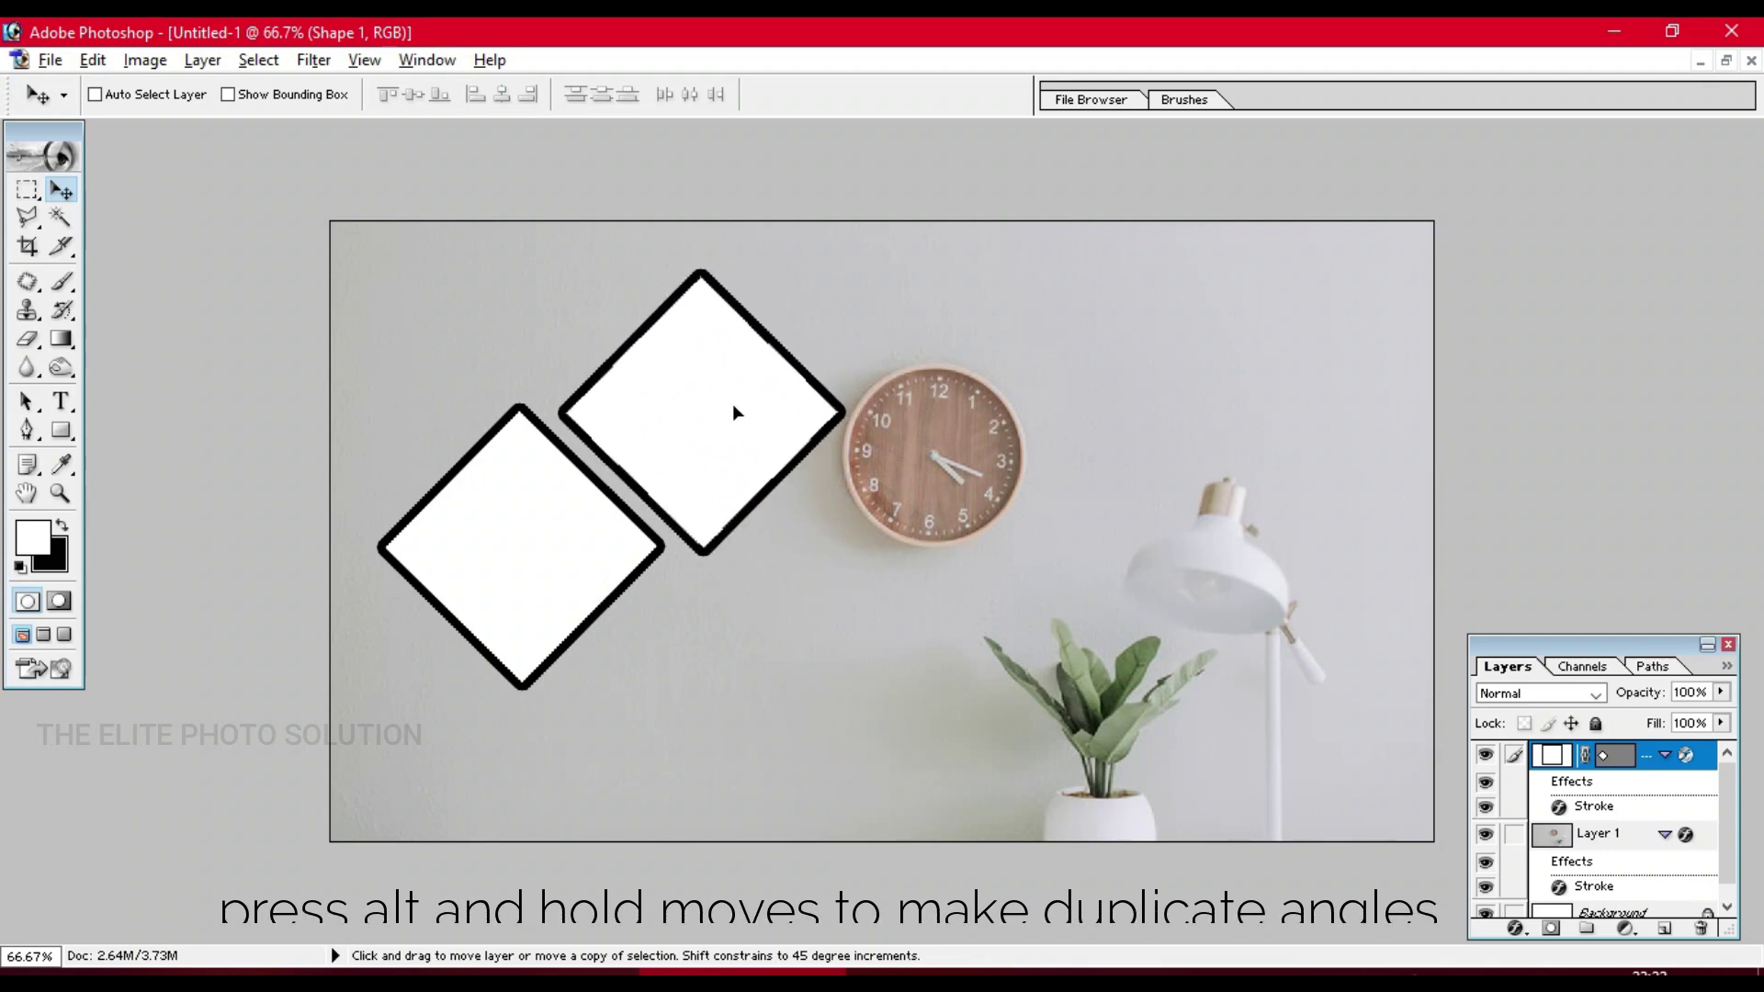
# - Alt-drag diamond copies to the upper right, far right, lower right and above the clock
pyautogui.moveTo(736, 405)
pyautogui.mouseDown()
pyautogui.moveTo(803, 647)
pyautogui.moveTo(740, 692)
pyautogui.moveTo(939, 549)
pyautogui.moveTo(915, 547)
pyautogui.mouseUp()
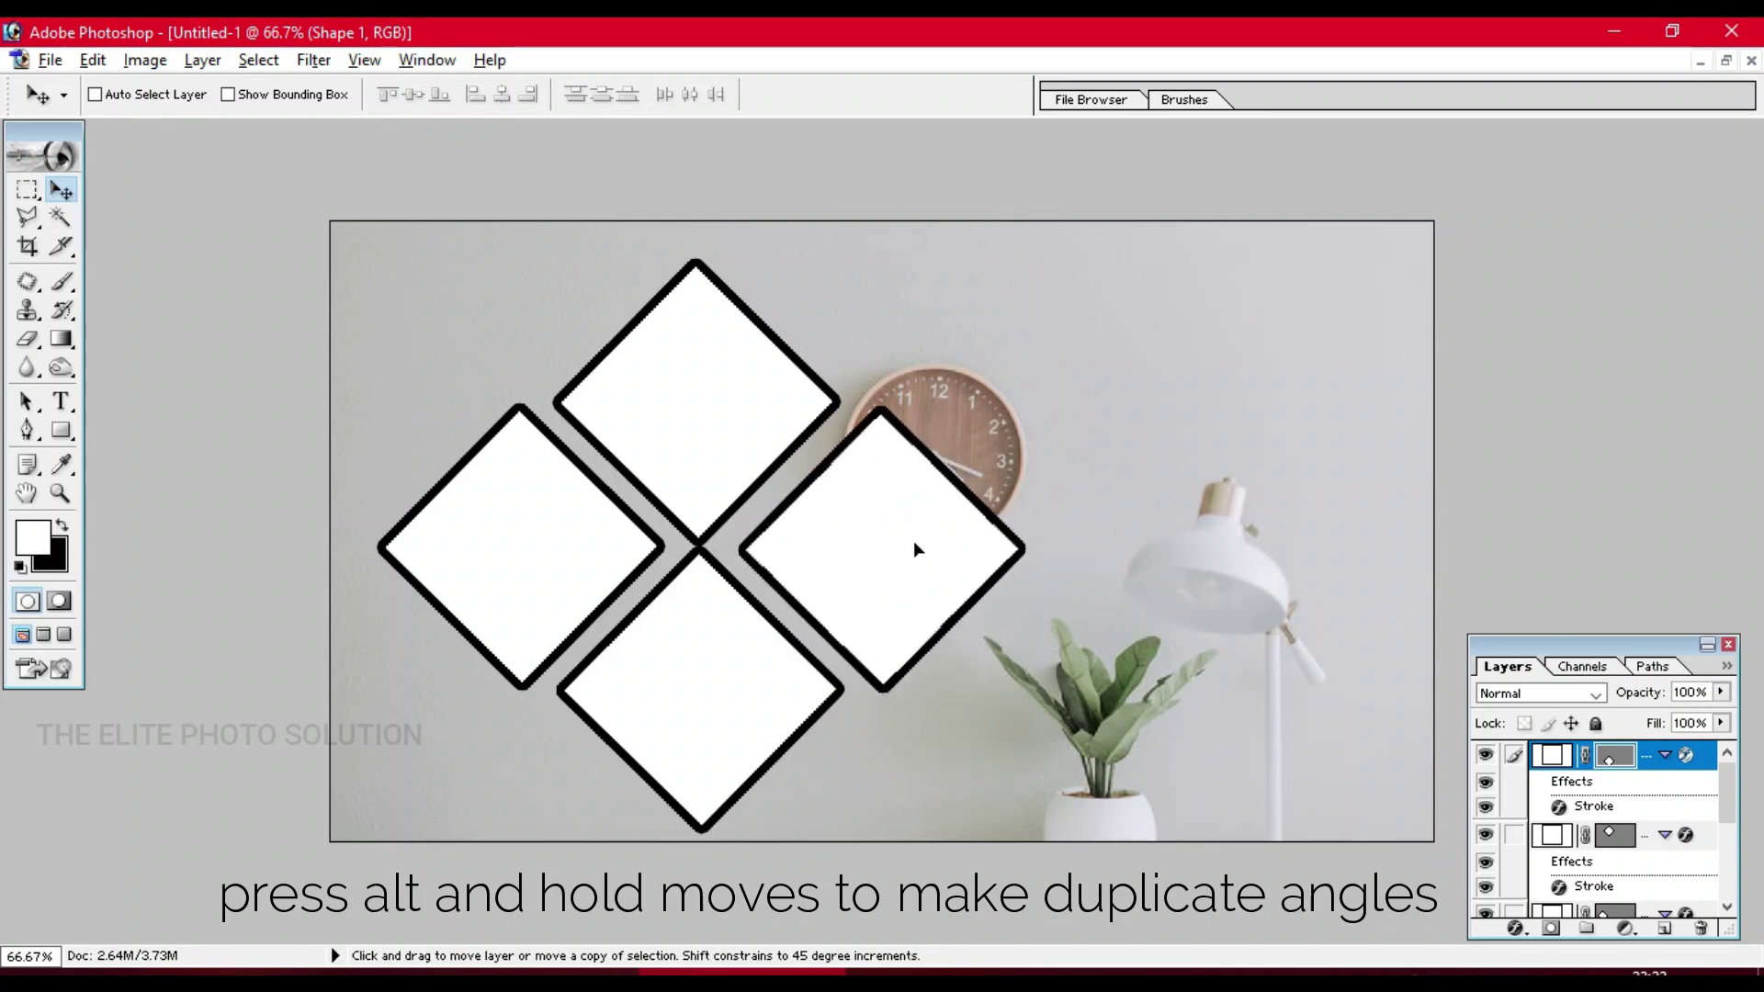
pyautogui.moveTo(915, 547)
pyautogui.mouseDown()
pyautogui.moveTo(1184, 464)
pyautogui.moveTo(901, 541)
pyautogui.mouseUp()
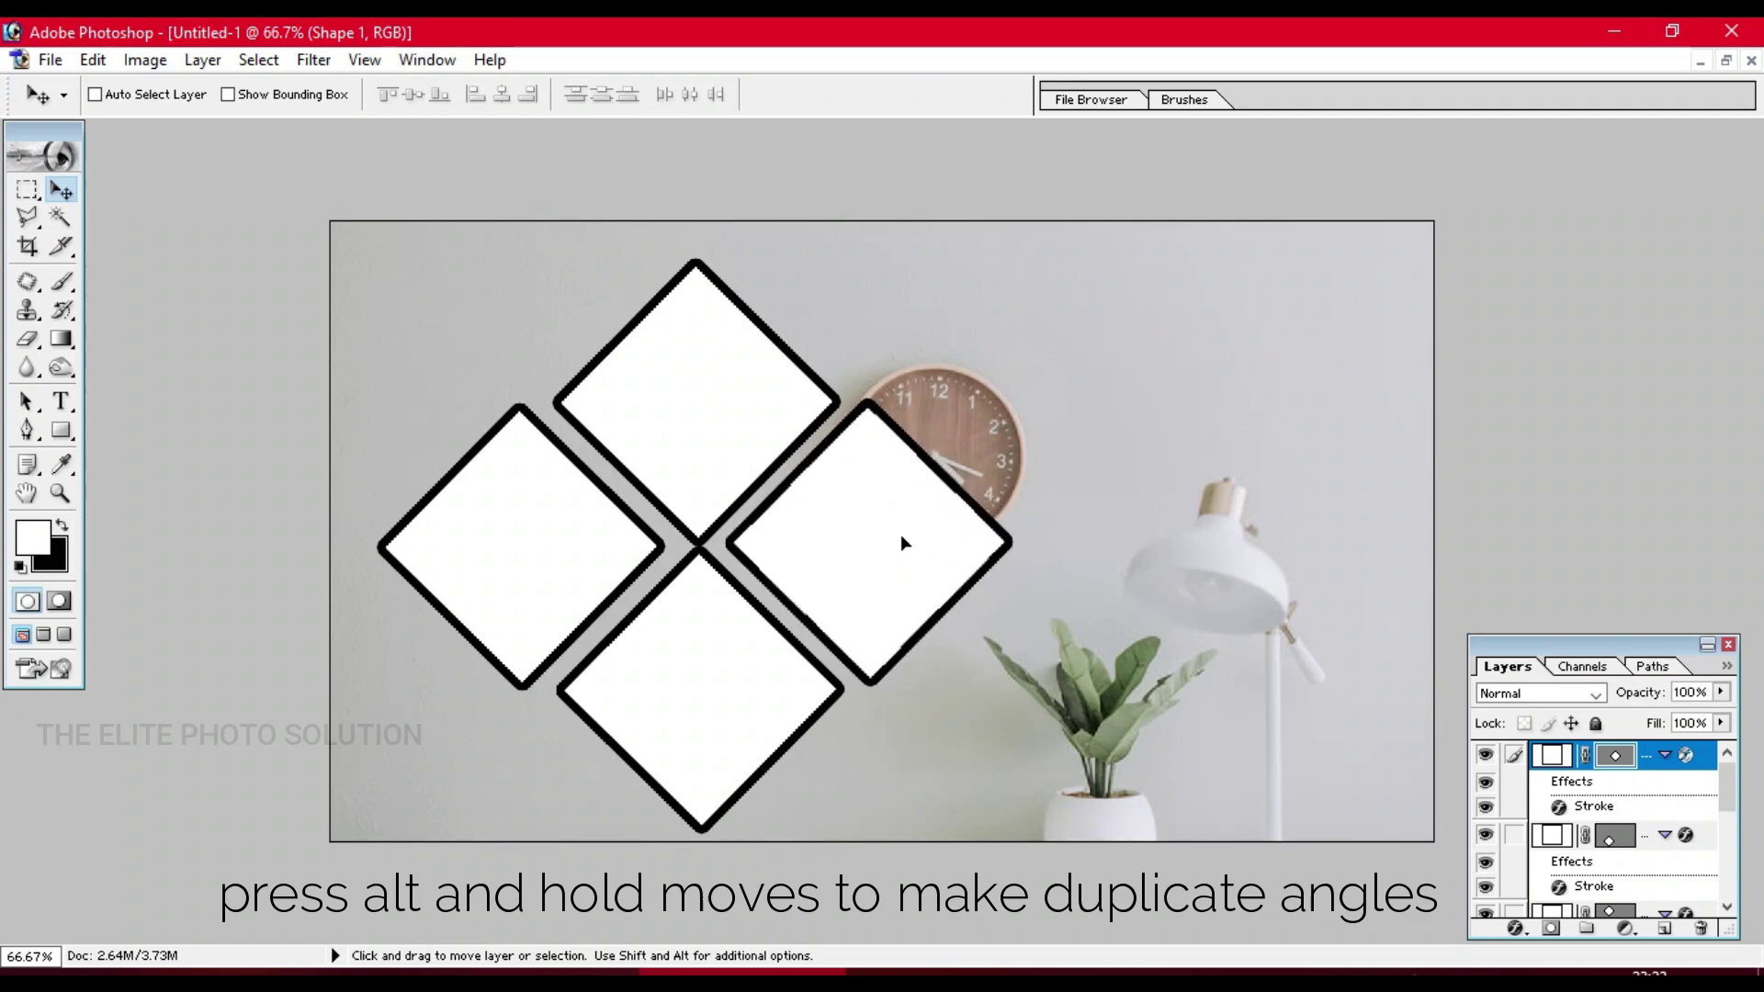
pyautogui.moveTo(907, 546)
pyautogui.mouseDown()
pyautogui.moveTo(1093, 402)
pyautogui.moveTo(1197, 541)
pyautogui.mouseUp()
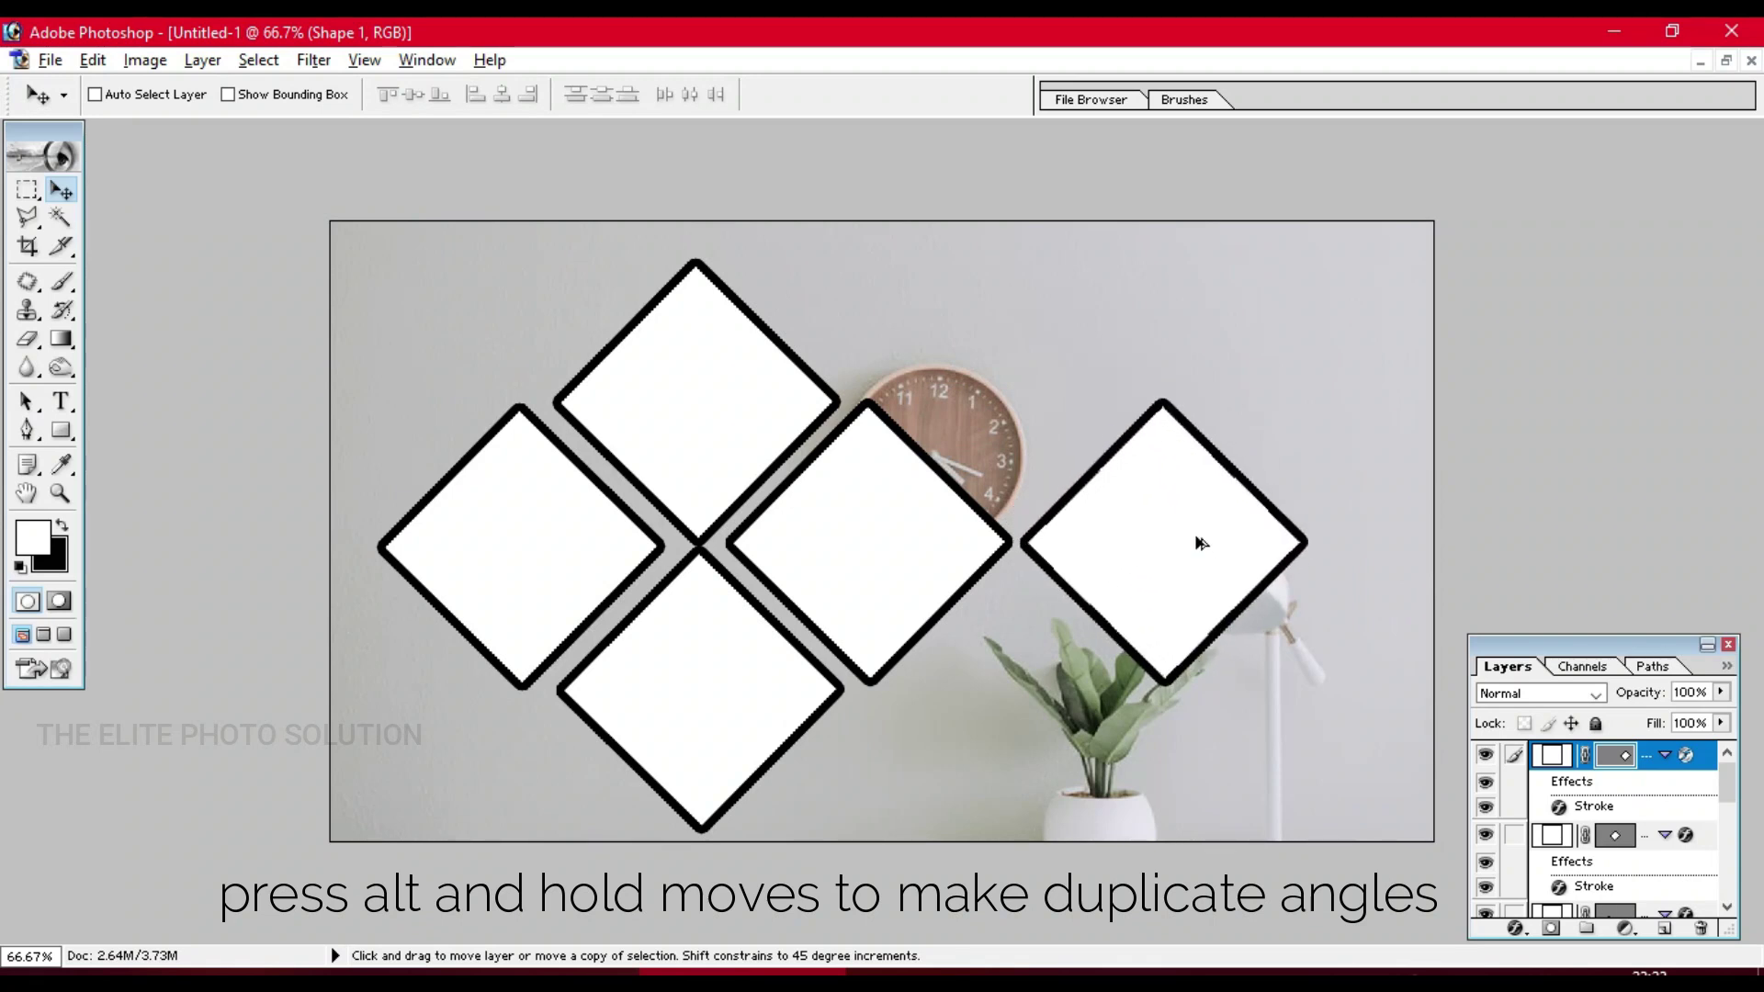
pyautogui.press('alt')
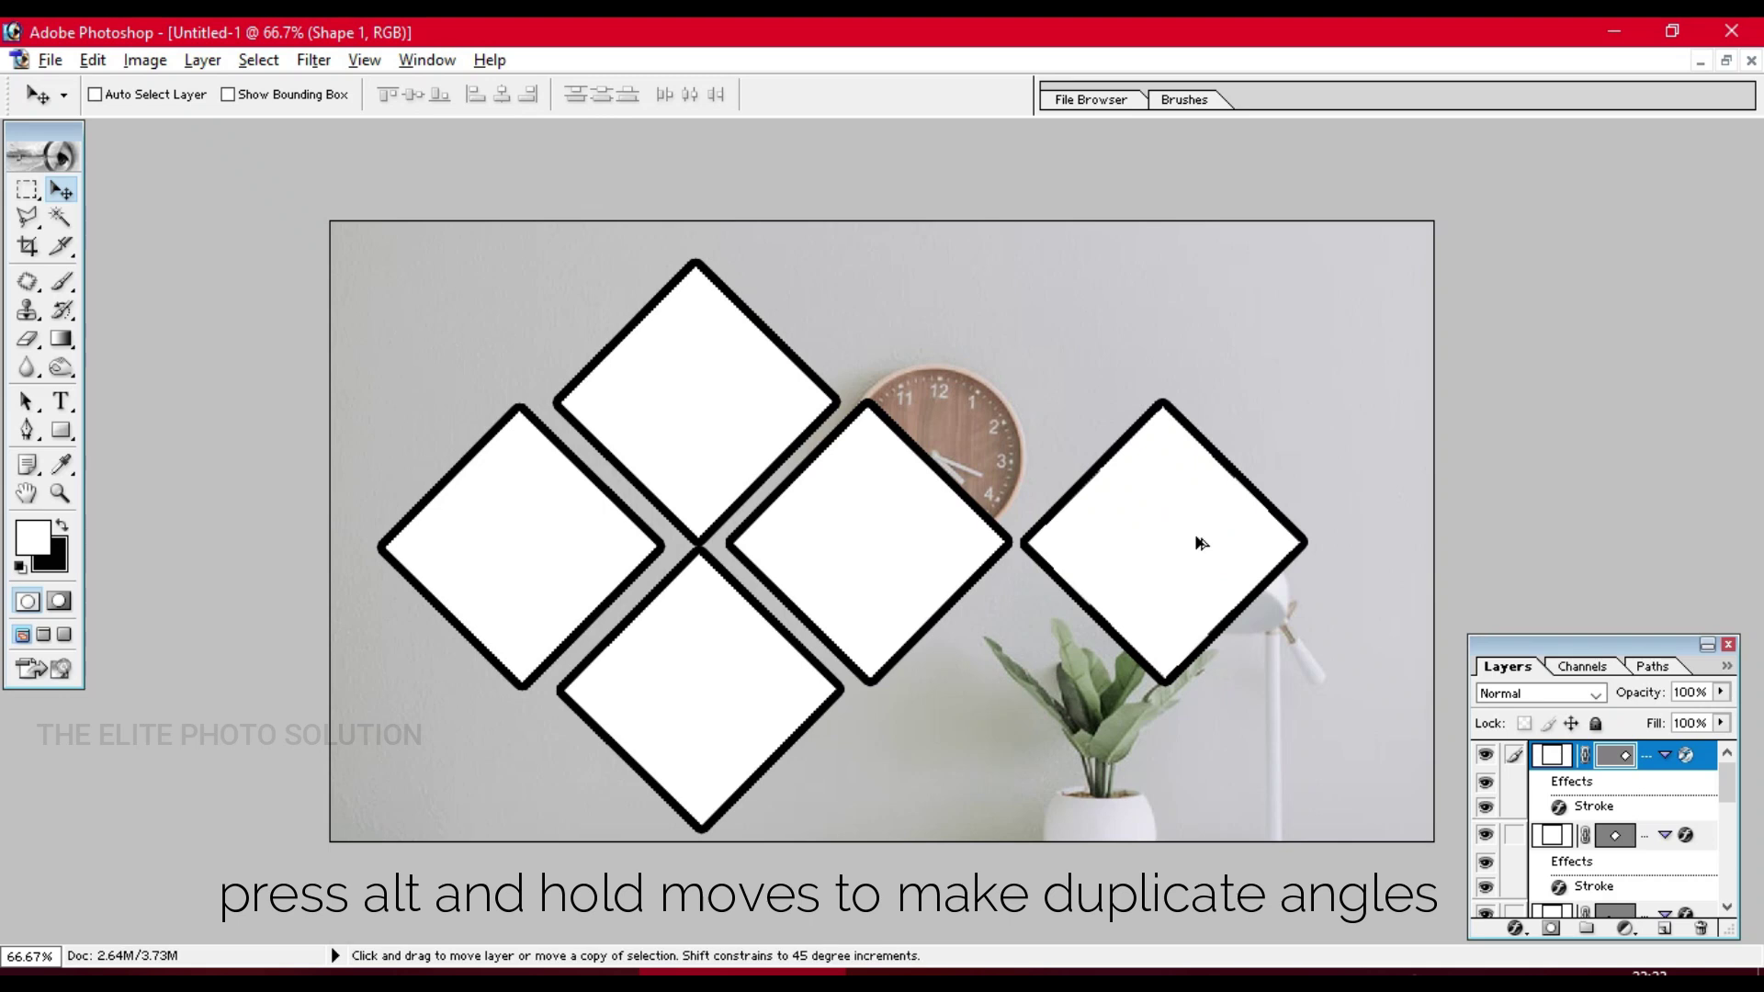
pyautogui.moveTo(1196, 542); pyautogui.dragTo(1051, 711)
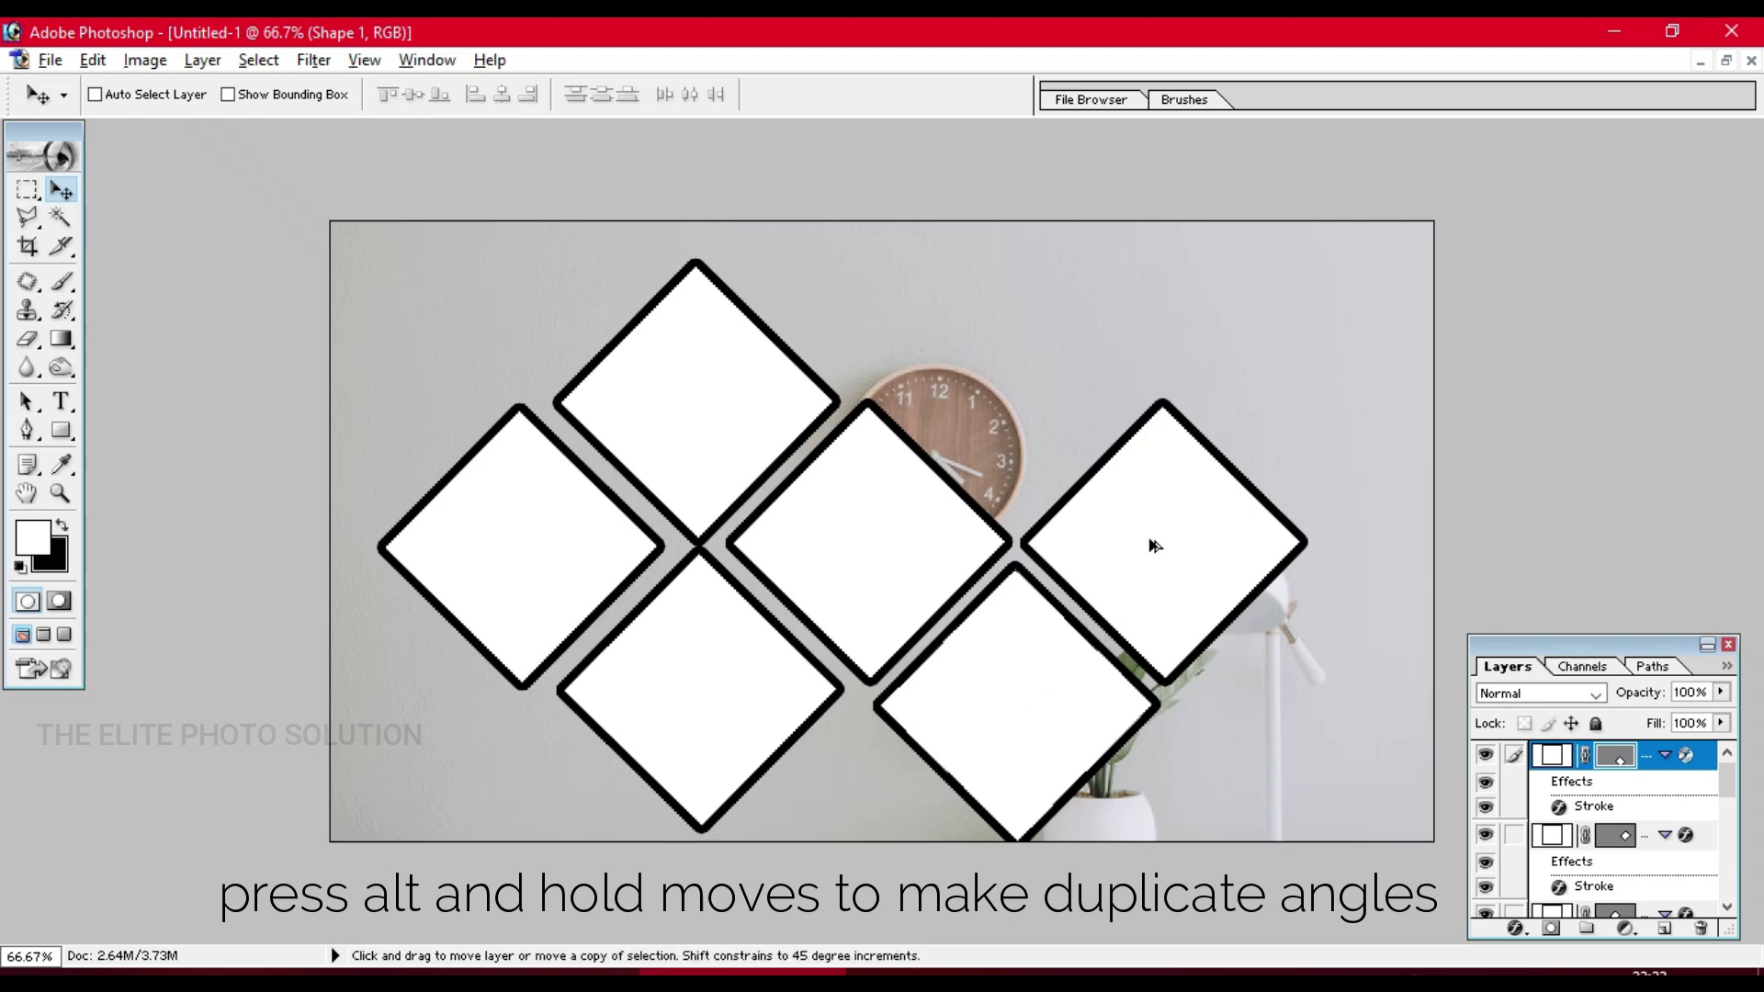
pyautogui.moveTo(1053, 654)
pyautogui.mouseDown()
pyautogui.moveTo(1060, 334)
pyautogui.moveTo(1041, 316)
pyautogui.mouseUp()
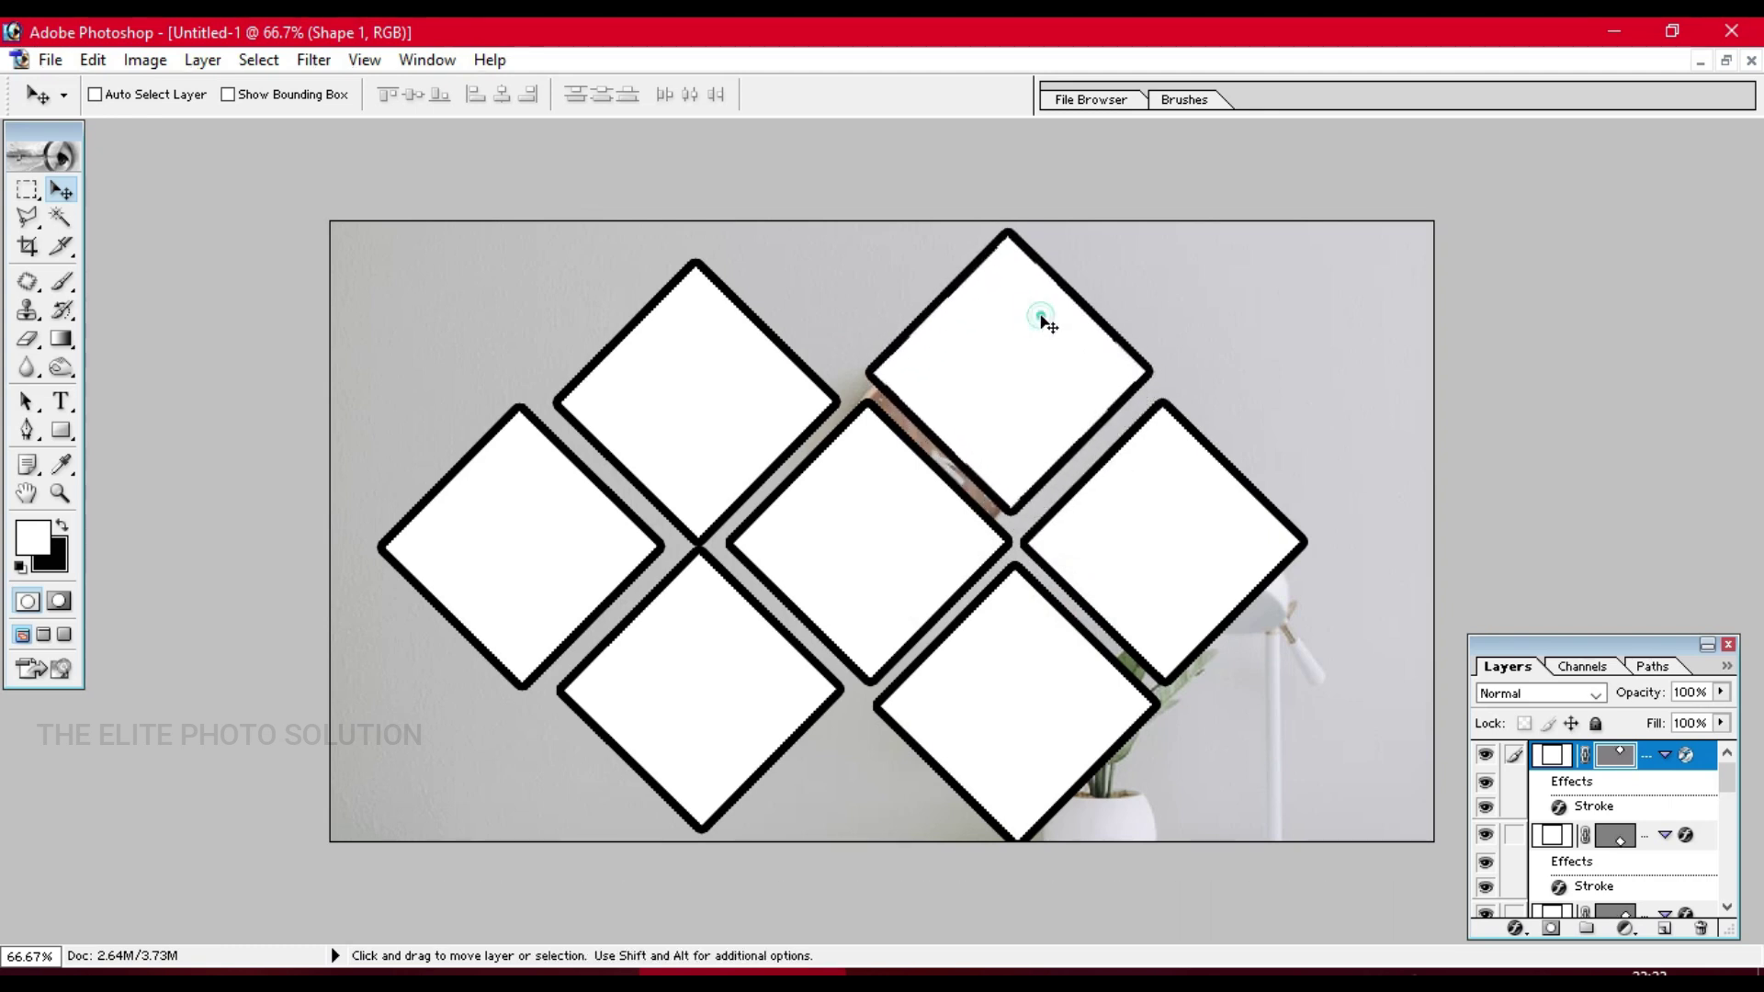
# - Shift the left Shape 1 diamond right and the Shape 1 copy 4 diamond about 30 px left
pyautogui.rightClick(1040, 319)
pyautogui.click(1065, 331)
pyautogui.rightClick(508, 451)
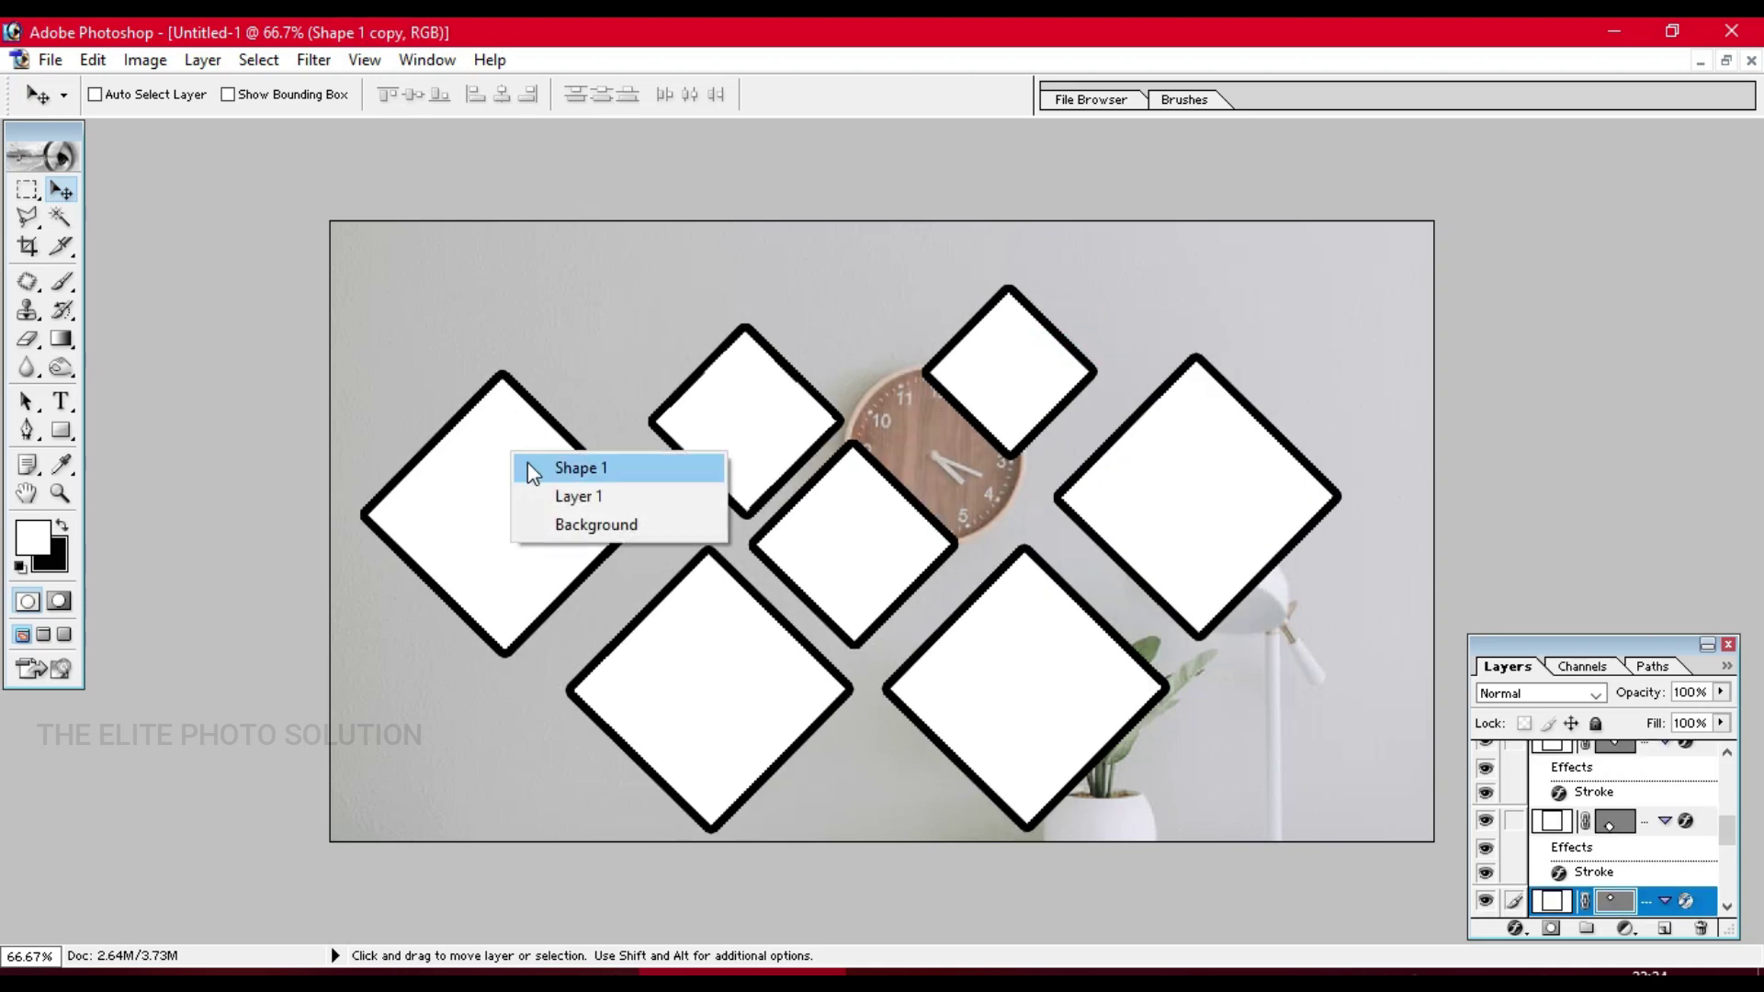
pyautogui.click(541, 464)
pyautogui.moveTo(551, 473); pyautogui.dragTo(588, 475)
pyautogui.rightClick(1151, 481)
pyautogui.click(1172, 491)
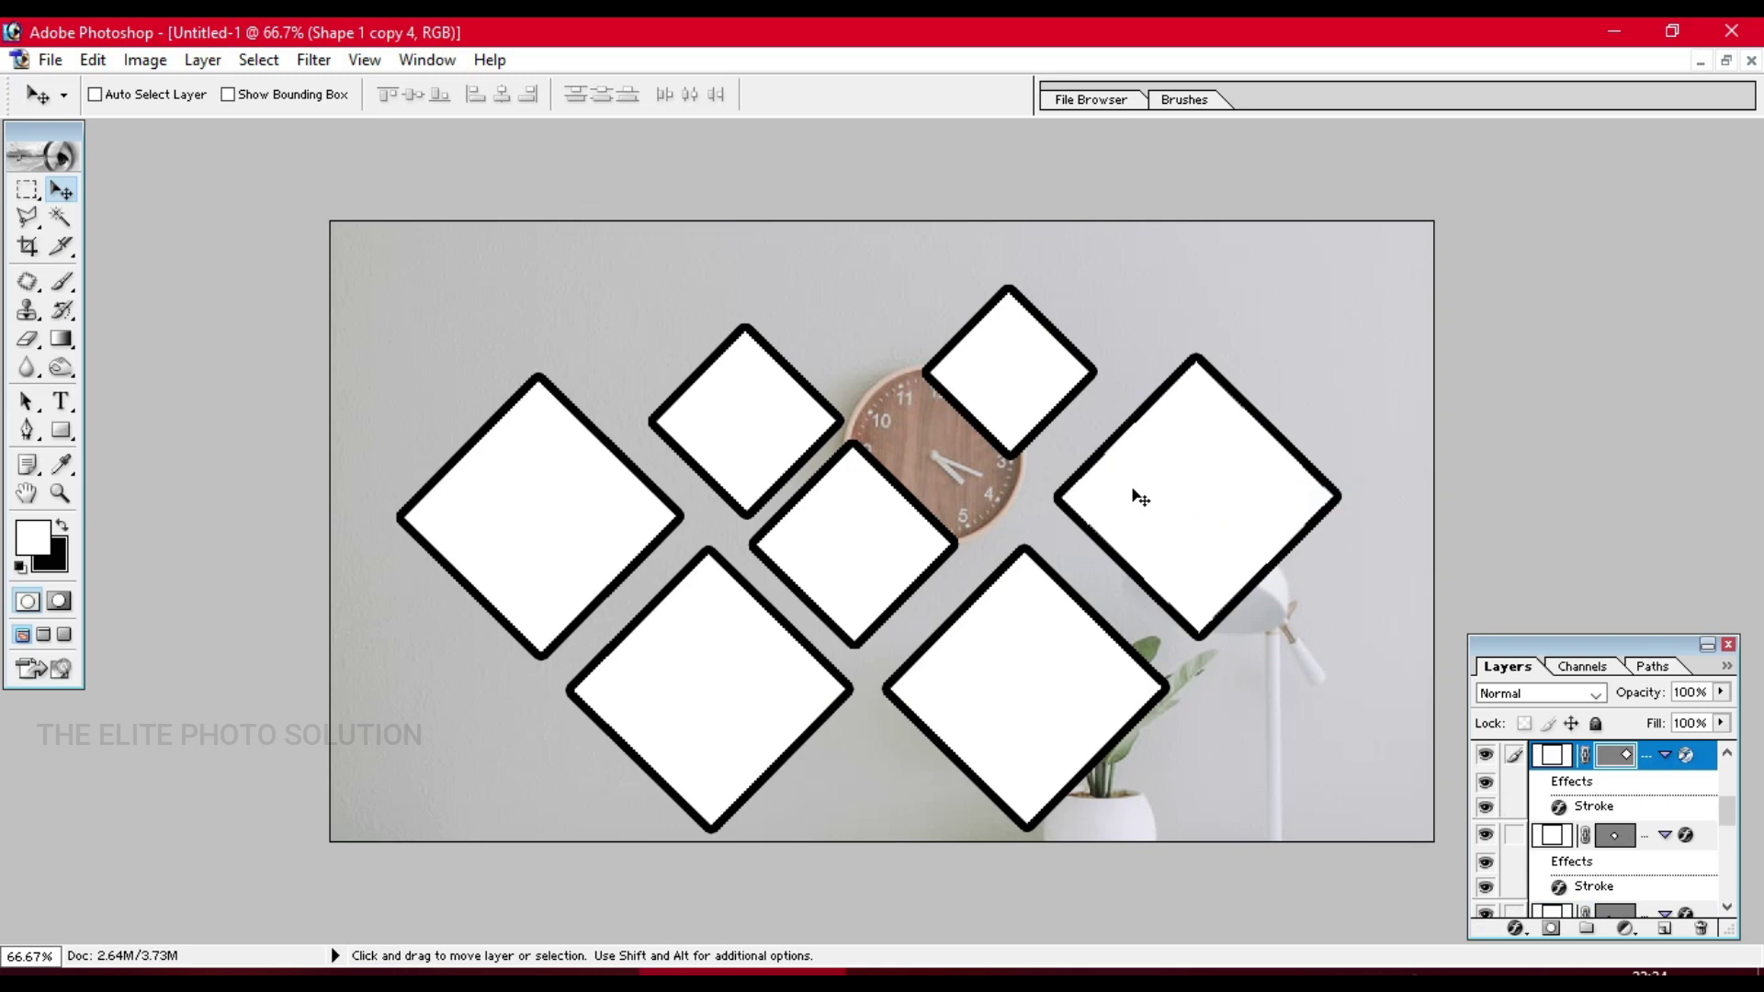
pyautogui.moveTo(1133, 496); pyautogui.dragTo(1108, 487)
# - Move the small top Shape 1 copy 6 diamond left and down over the clock
pyautogui.rightClick(1057, 377)
pyautogui.click(1088, 386)
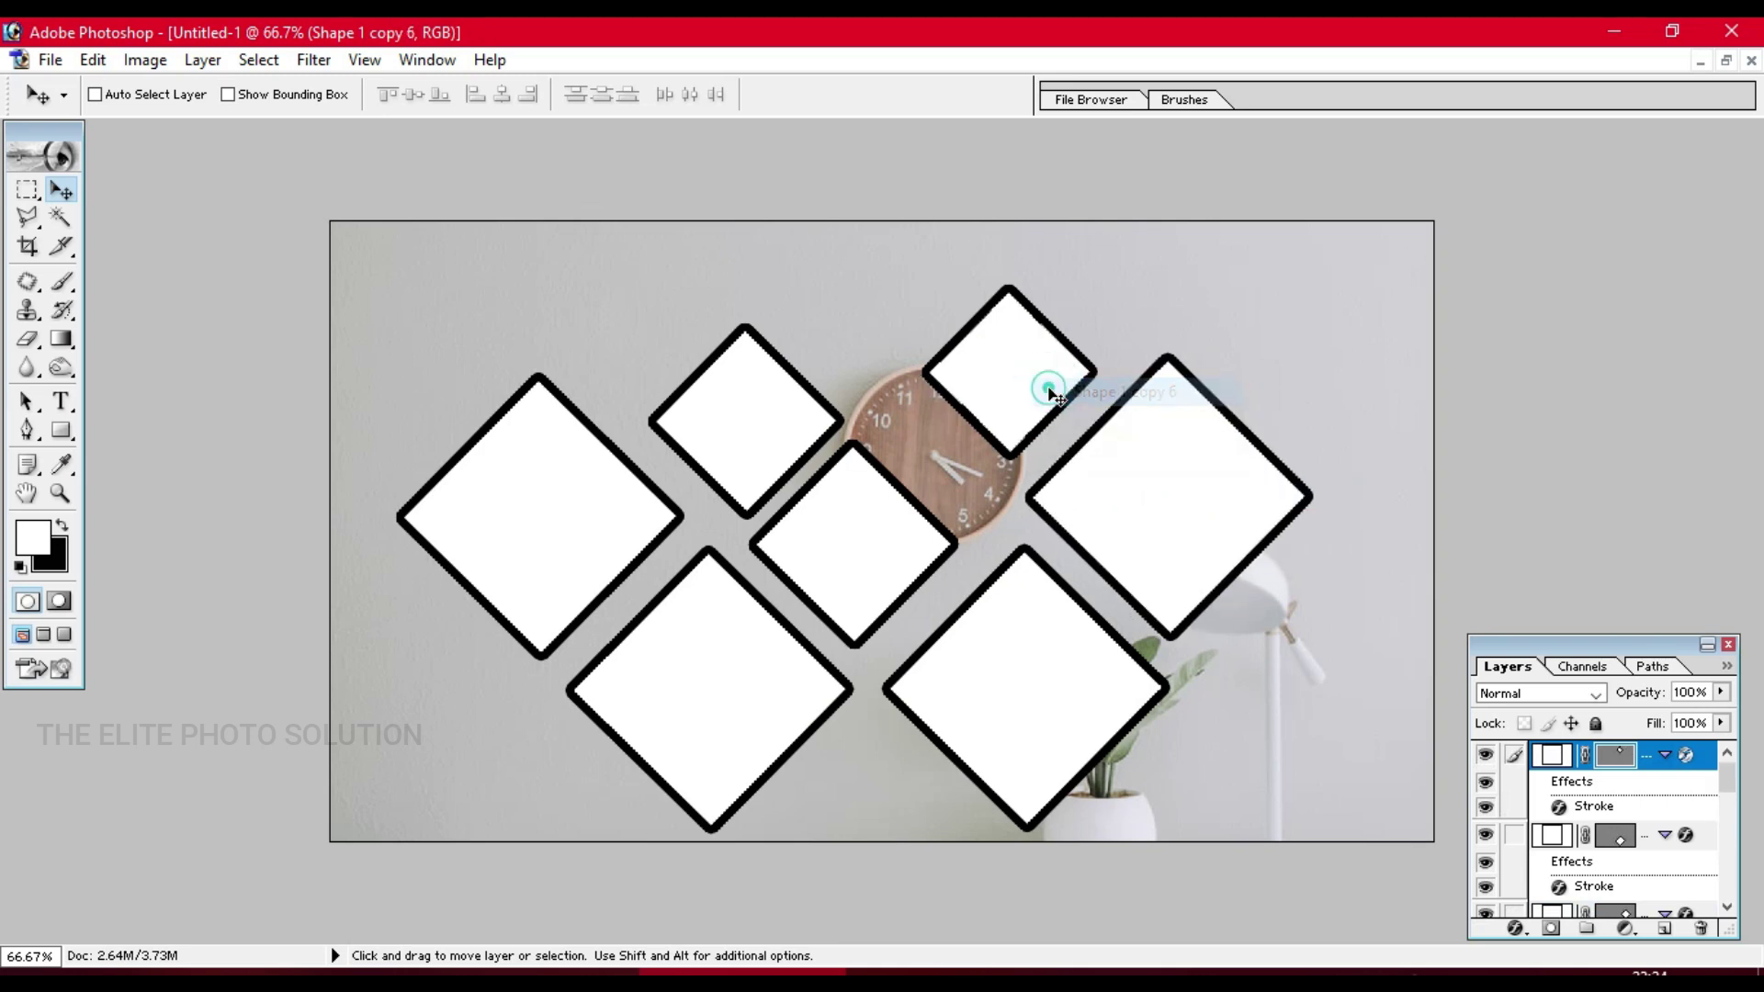
pyautogui.moveTo(1052, 384); pyautogui.dragTo(1010, 429)
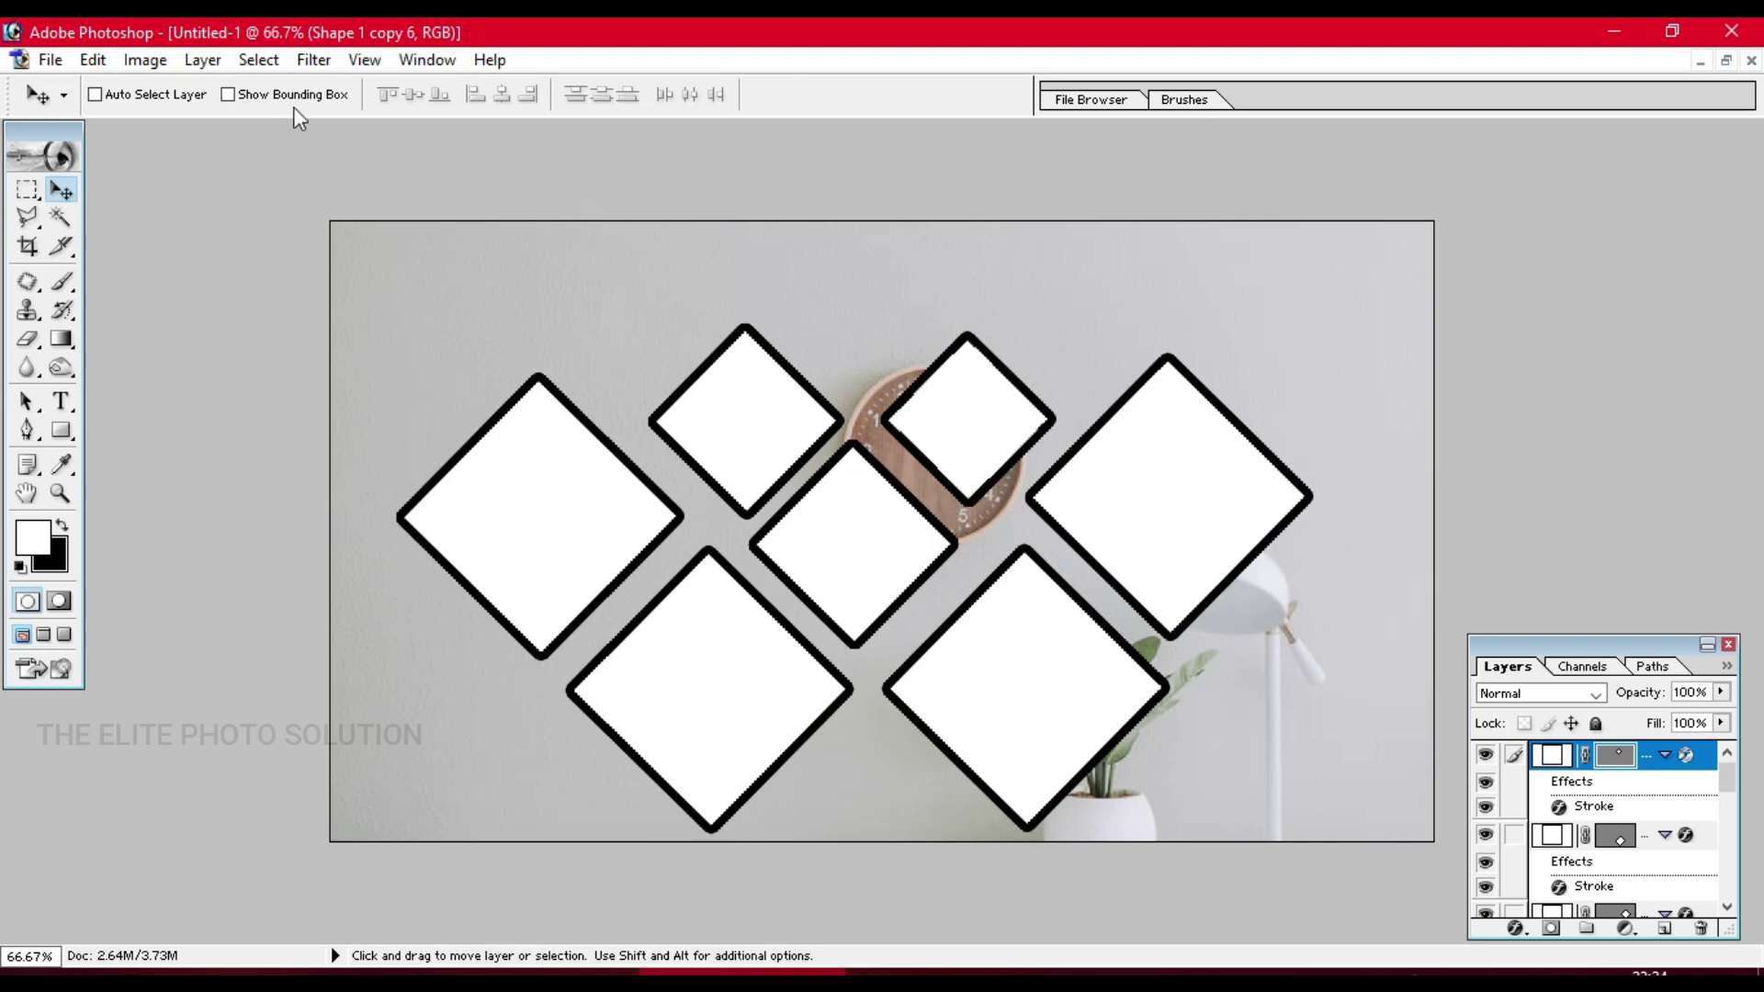
pyautogui.click(27, 190)
pyautogui.click(61, 189)
pyautogui.moveTo(1733, 792); pyautogui.dragTo(1729, 921)
# - Open the 6.jpg portrait, copy the whole image, and close it
pyautogui.click(1622, 837)
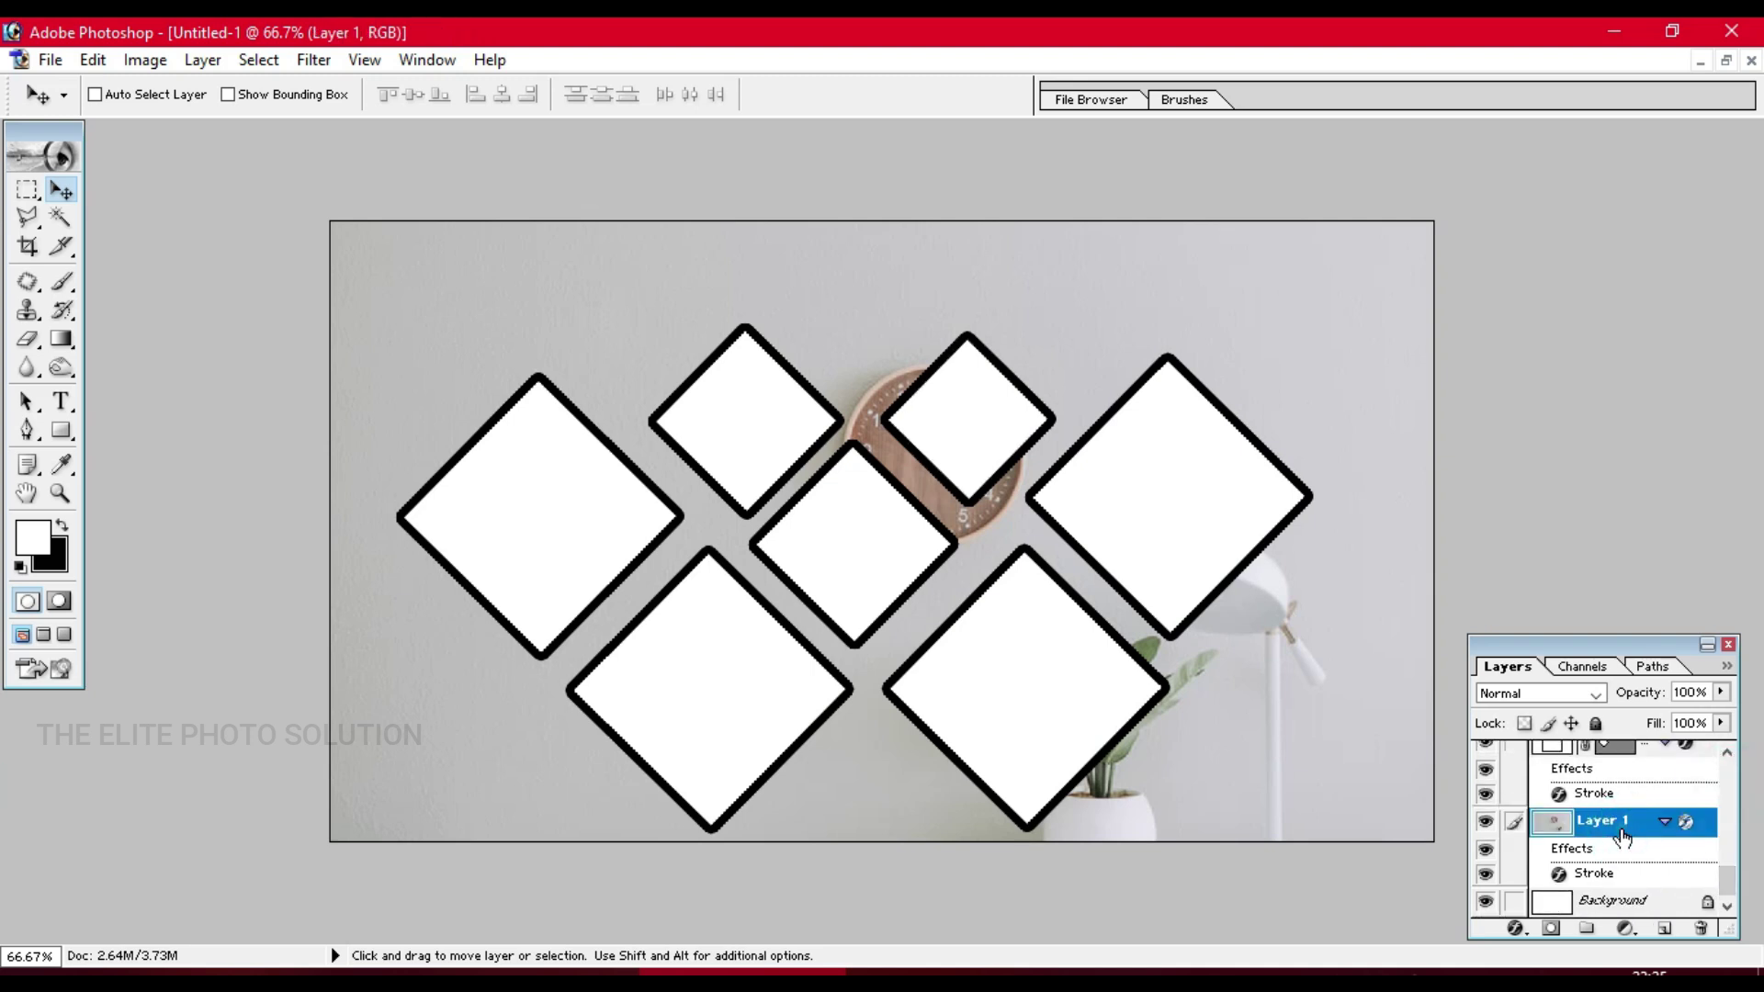
pyautogui.hotkey('ctrl', 'o')
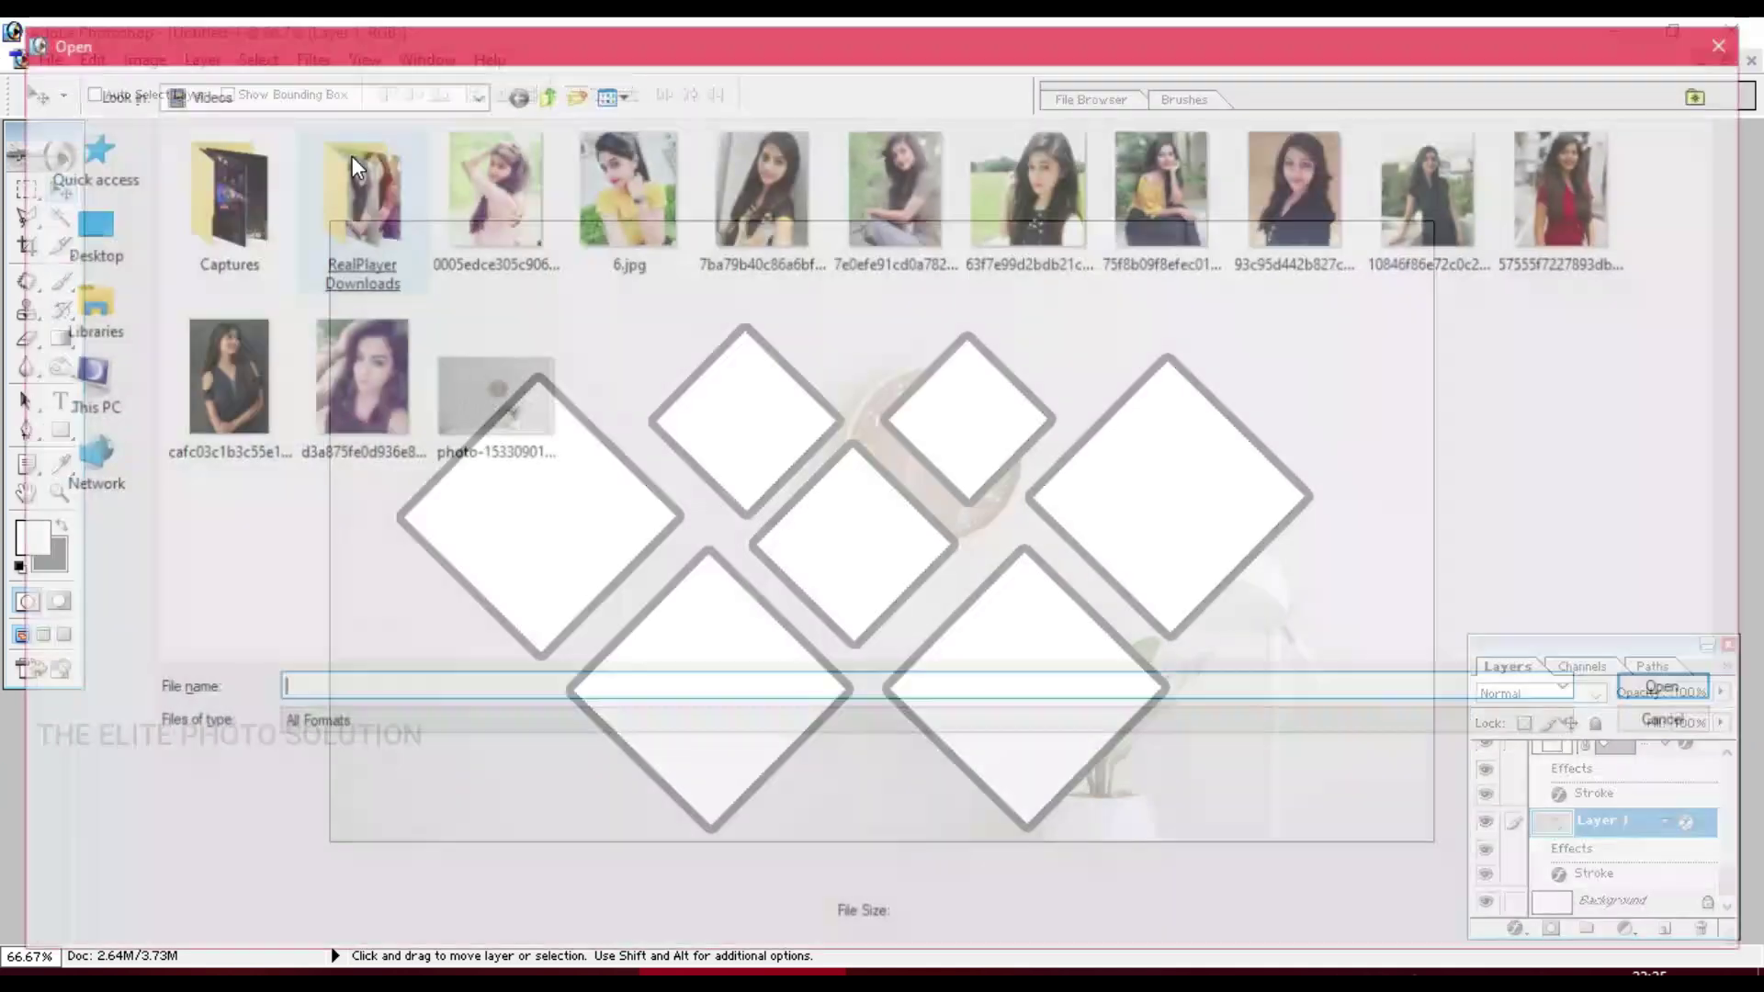
pyautogui.doubleClick(615, 198)
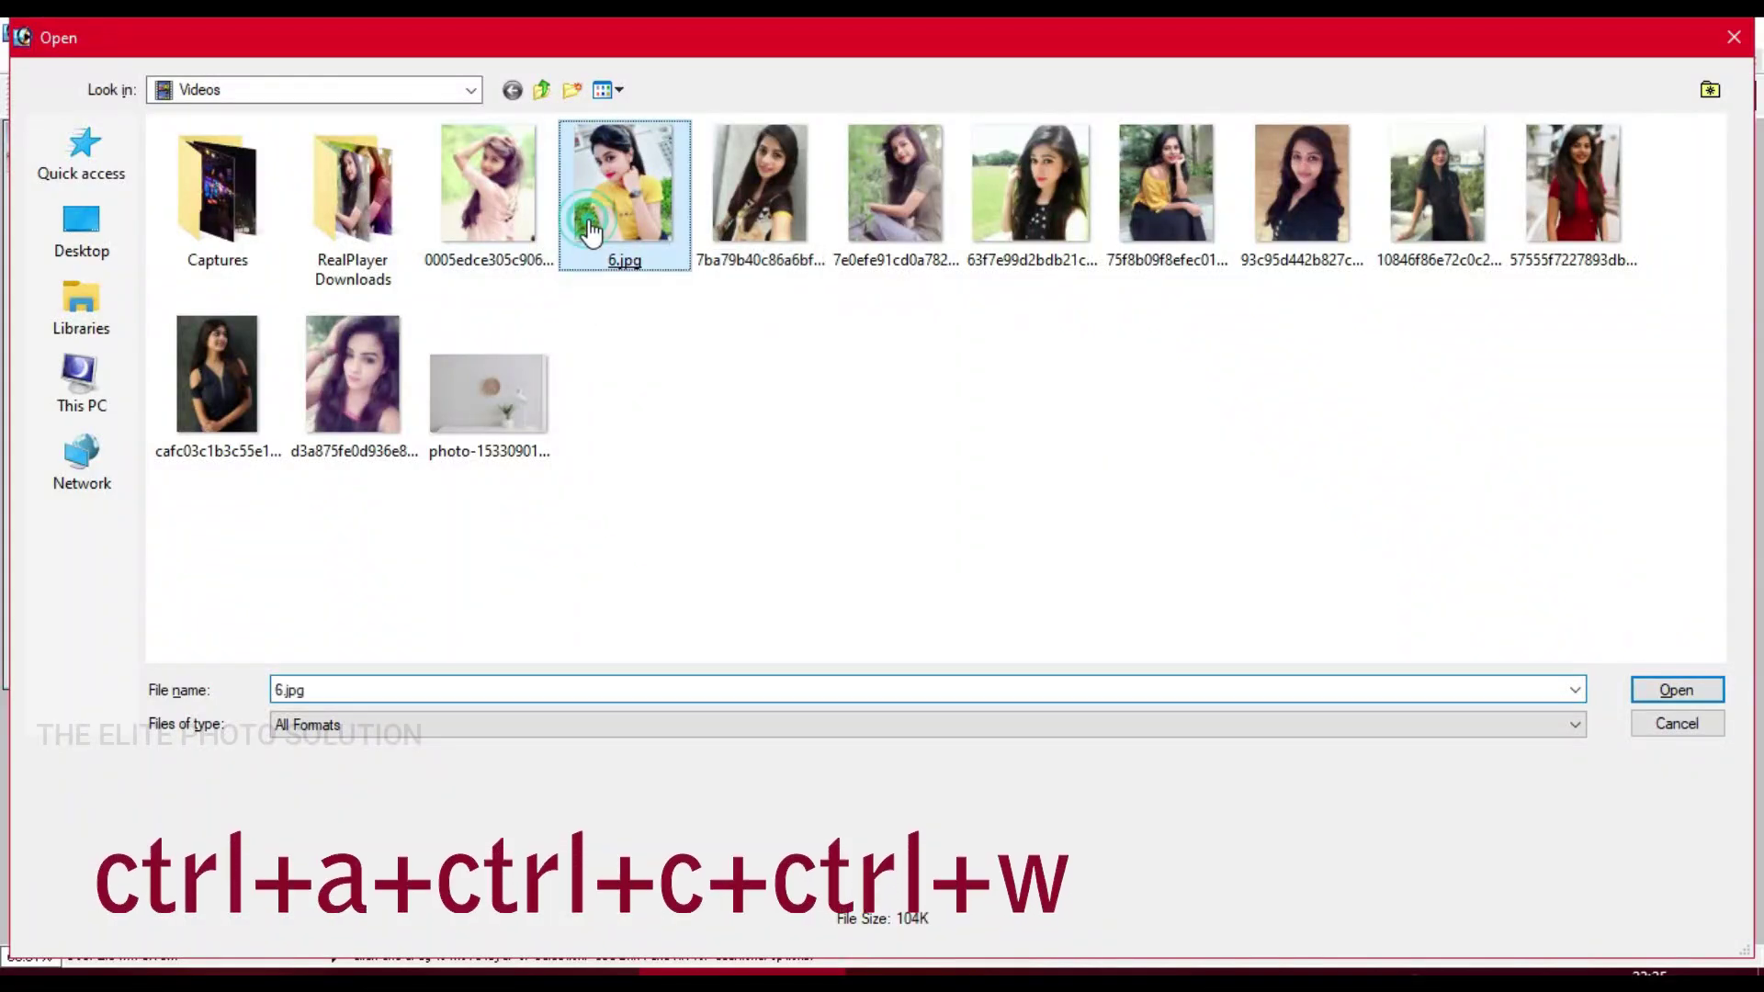
pyautogui.hotkey('ctrl', 'Tab')
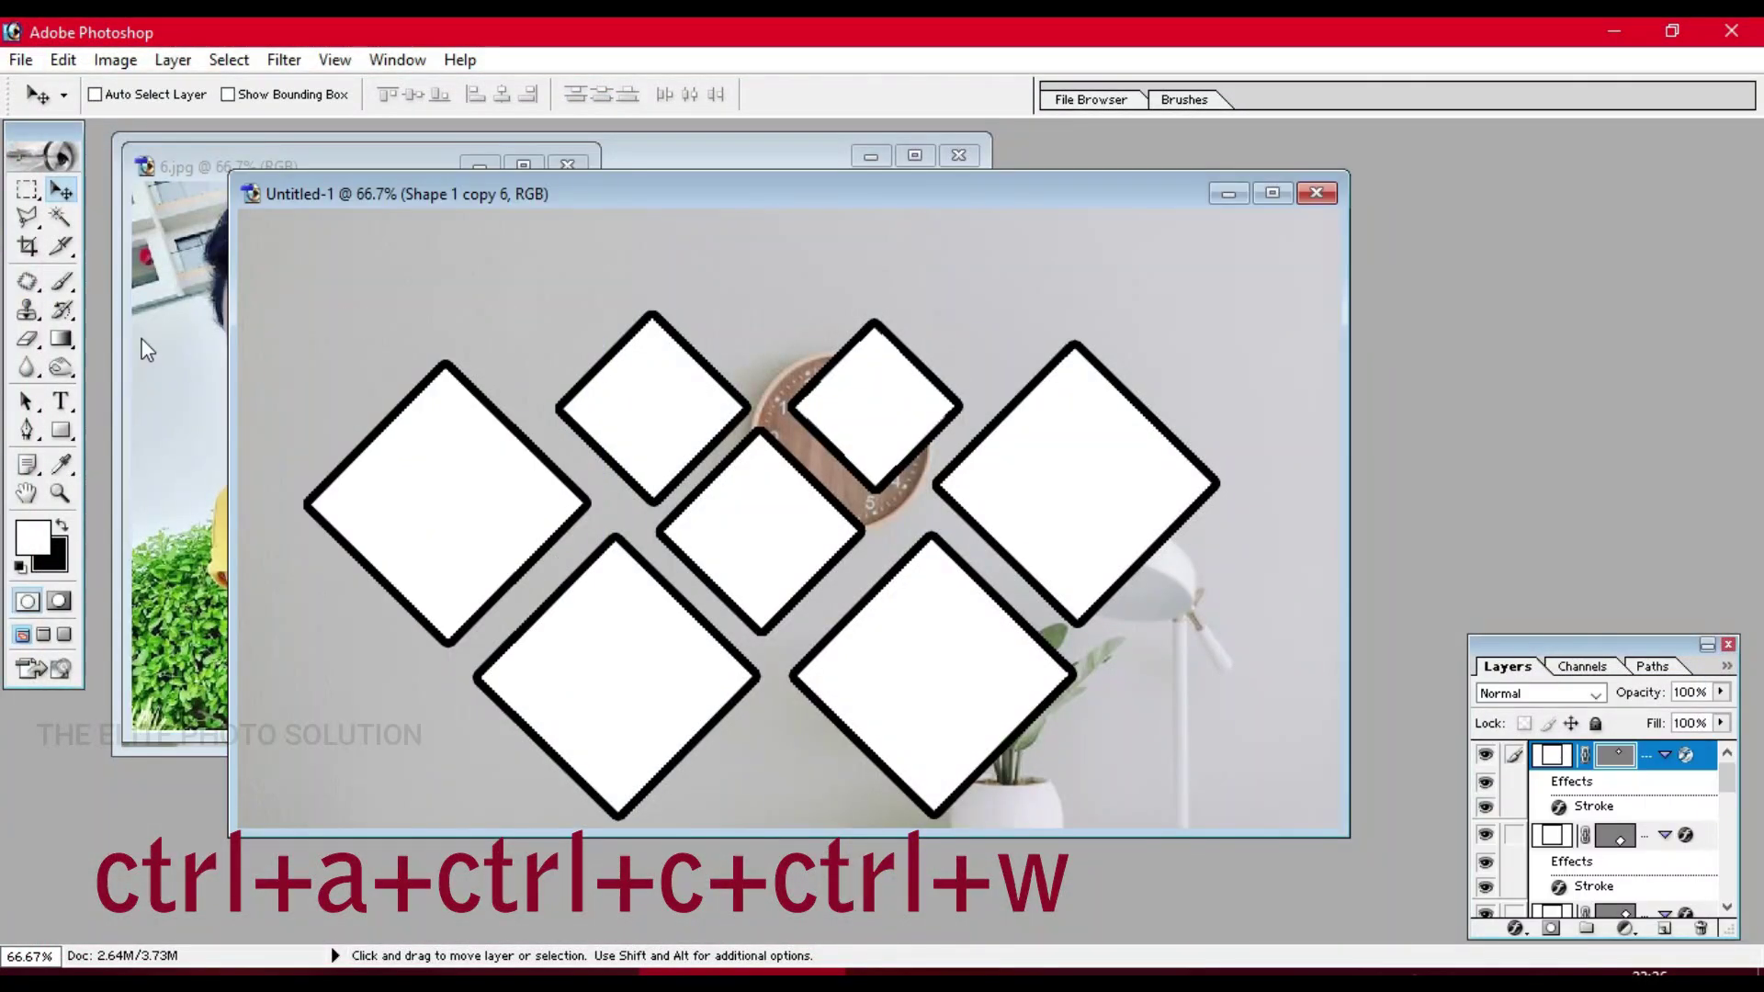
pyautogui.rightClick(455, 499)
pyautogui.click(487, 513)
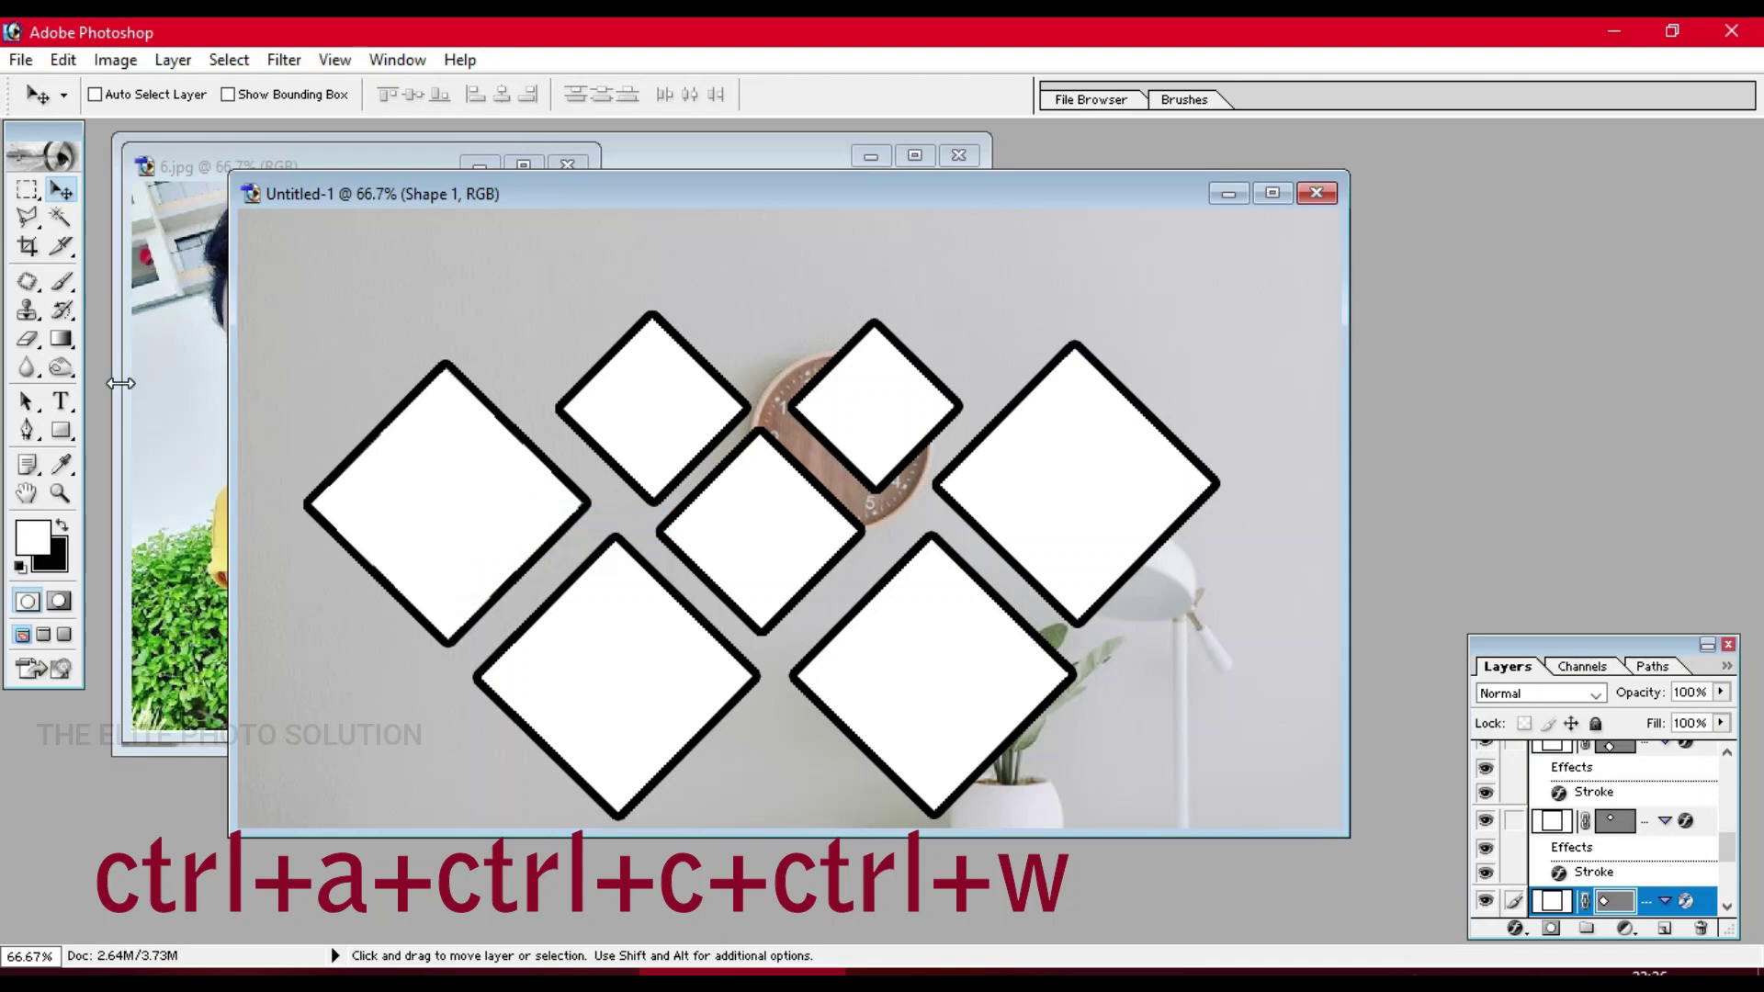
pyautogui.click(176, 404)
pyautogui.hotkey('ctrl', 'a')
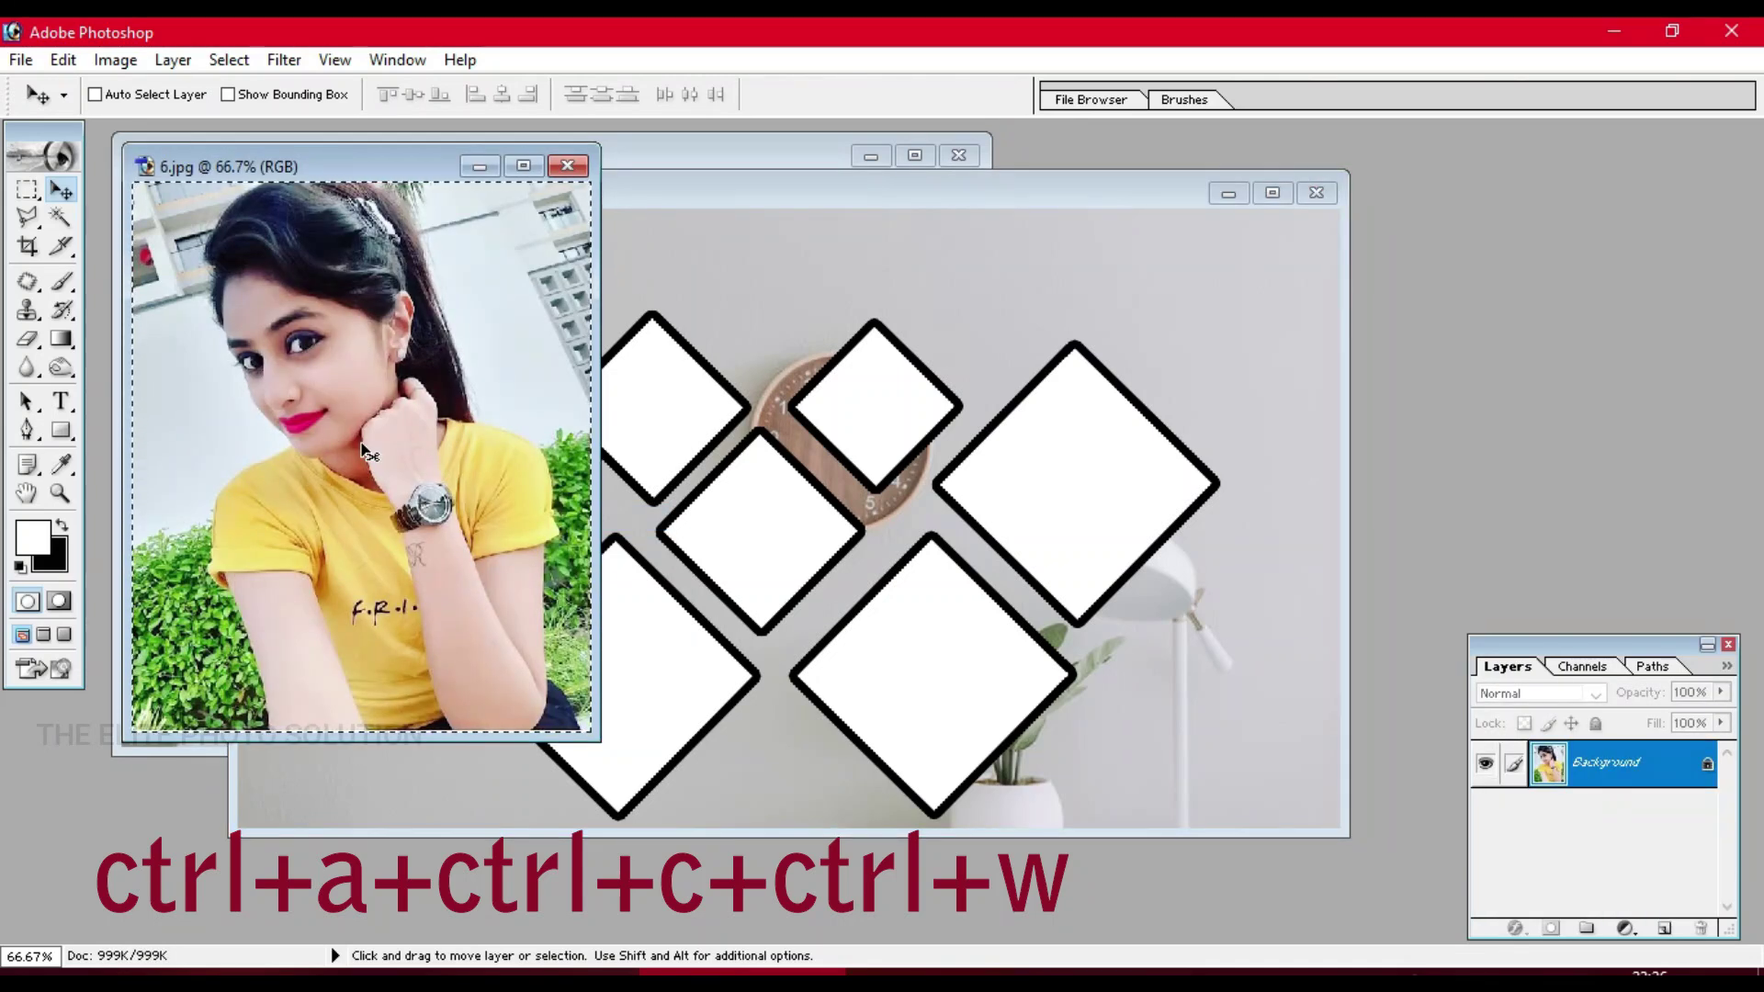
pyautogui.hotkey('ctrl', 'w')
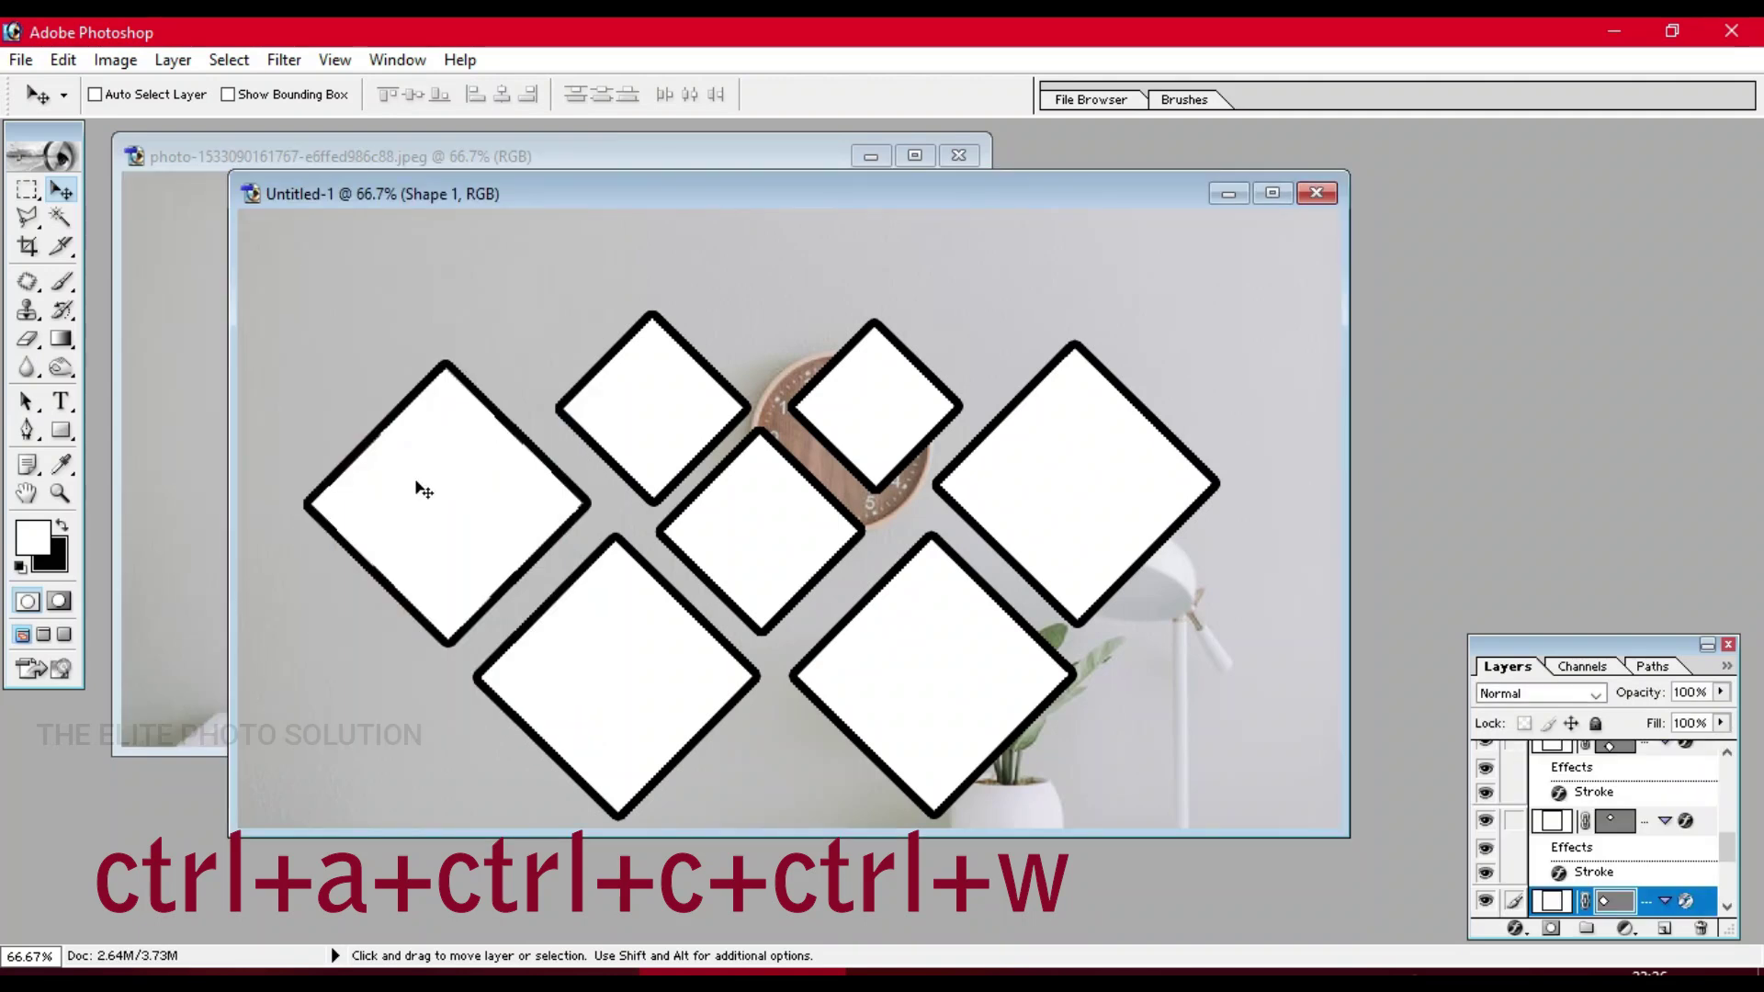
# - Paste the 6.jpg portrait above Shape 1, clip it, and position it inside the left diamond
pyautogui.rightClick(420, 489)
pyautogui.click(434, 497)
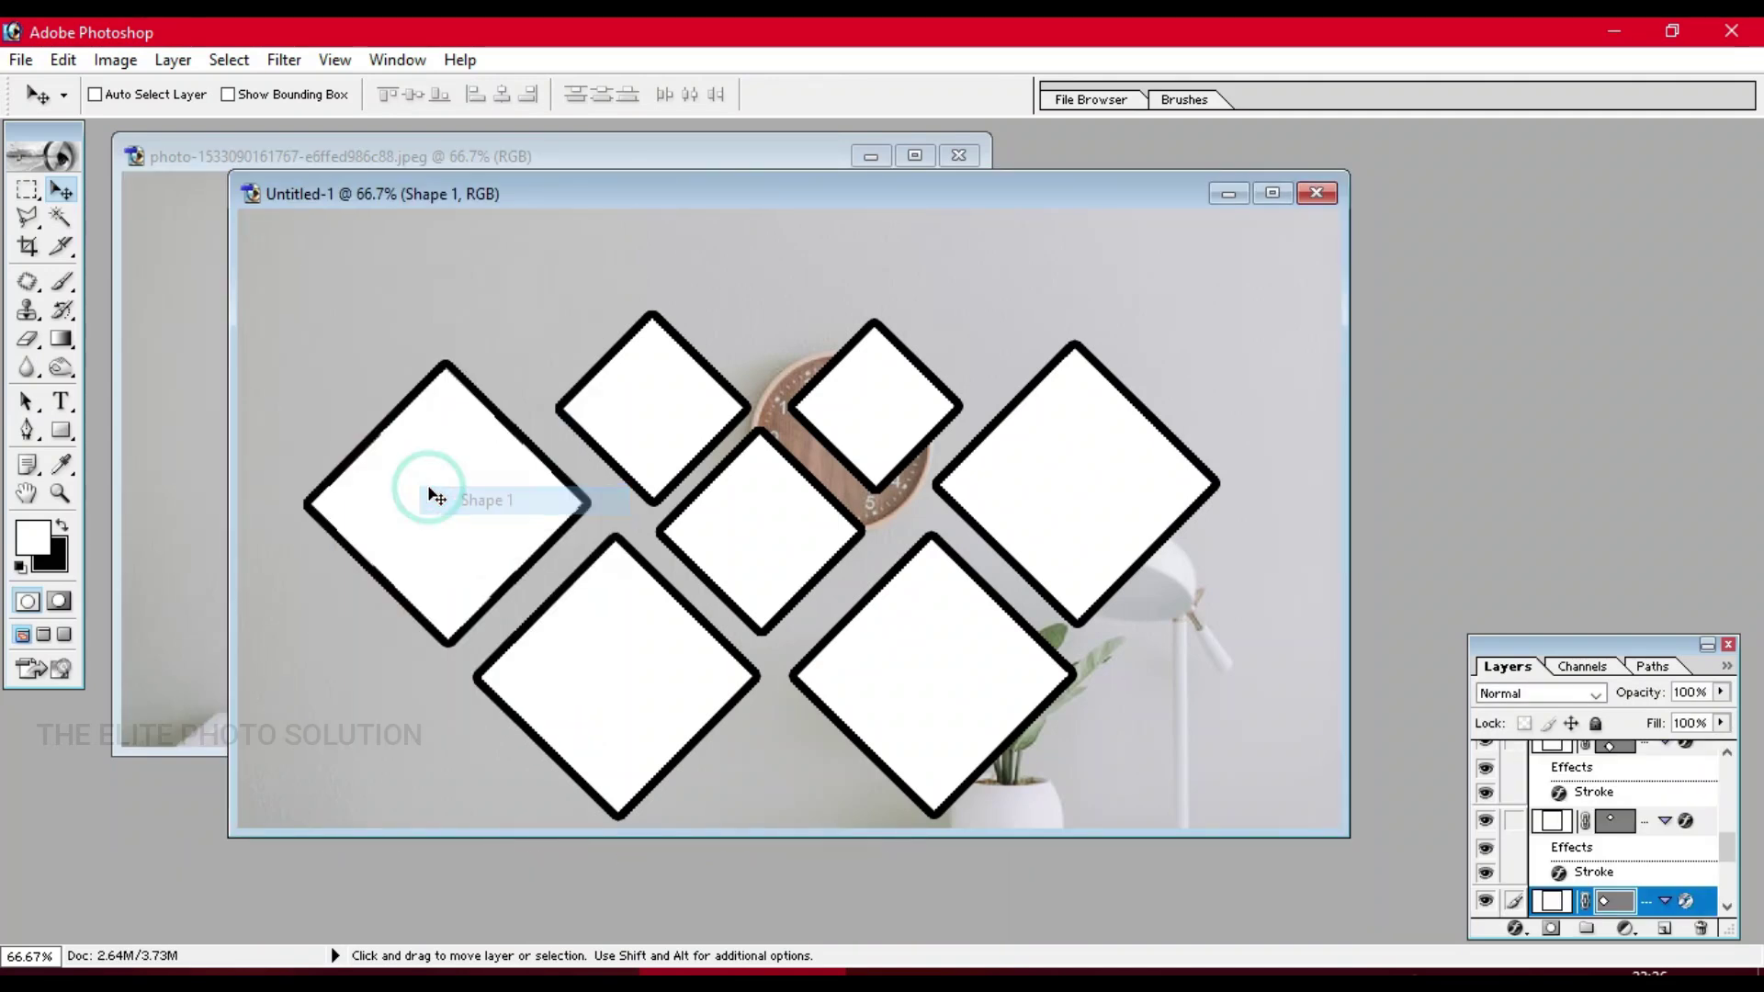
pyautogui.hotkey('ctrl', 'v')
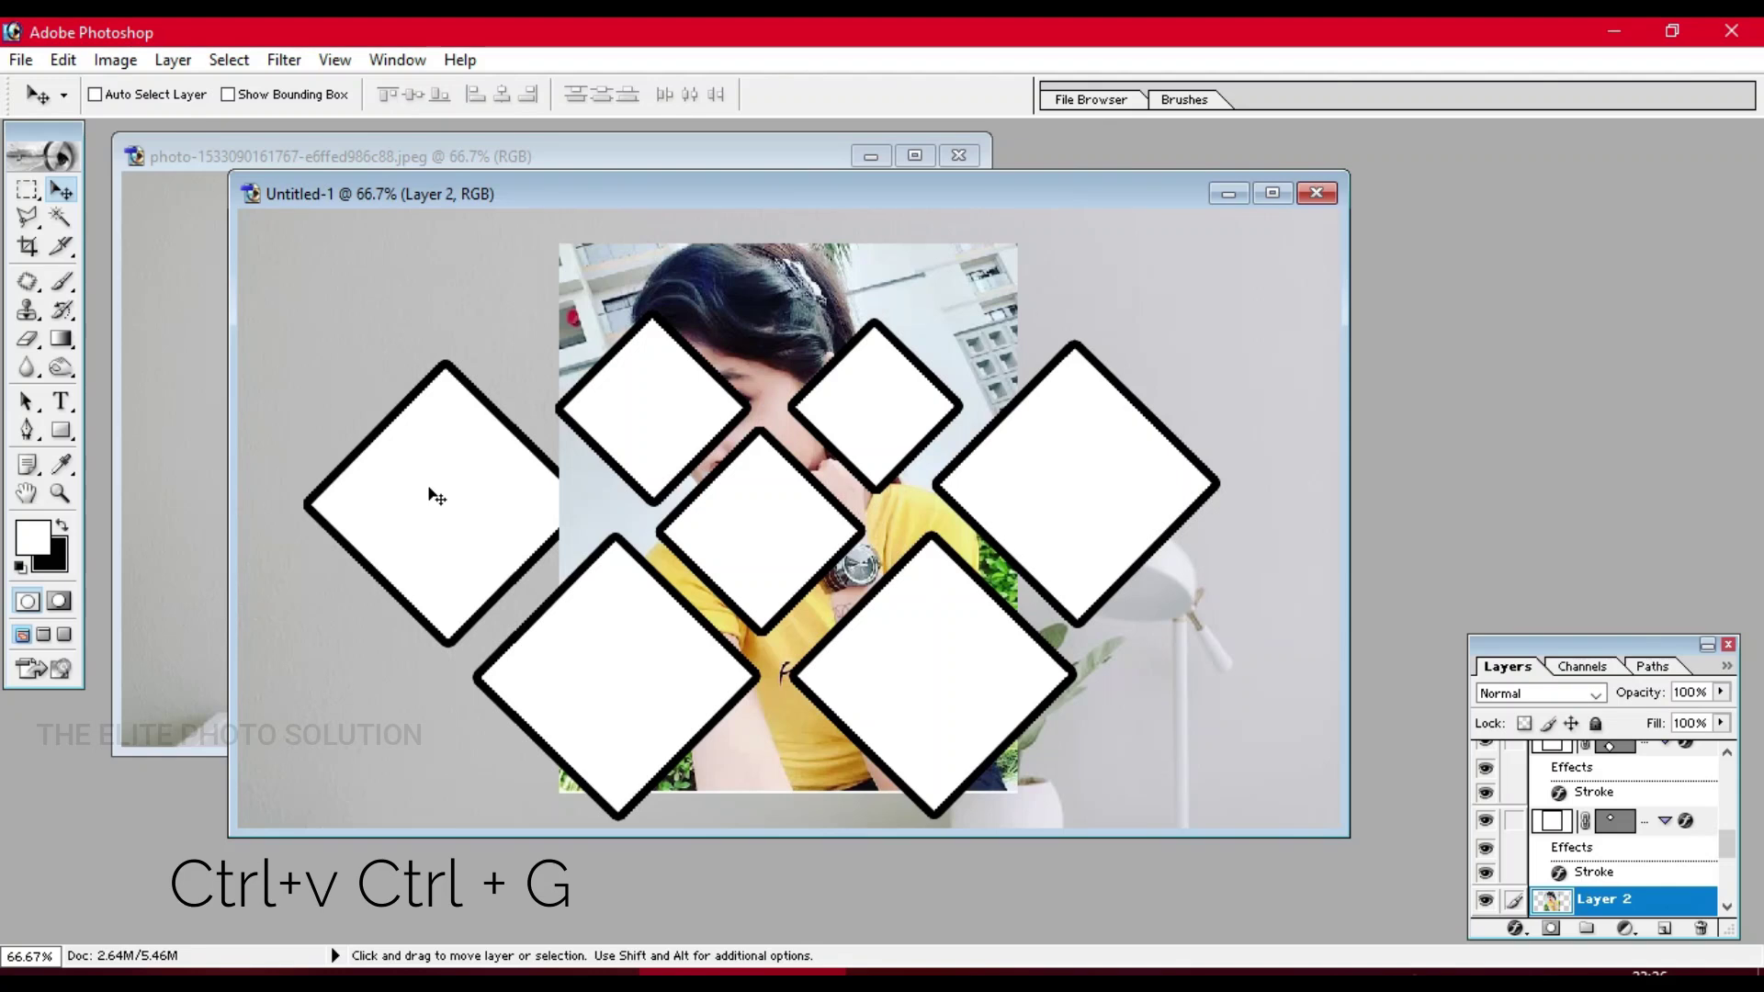
pyautogui.hotkey('ctrl', 'g')
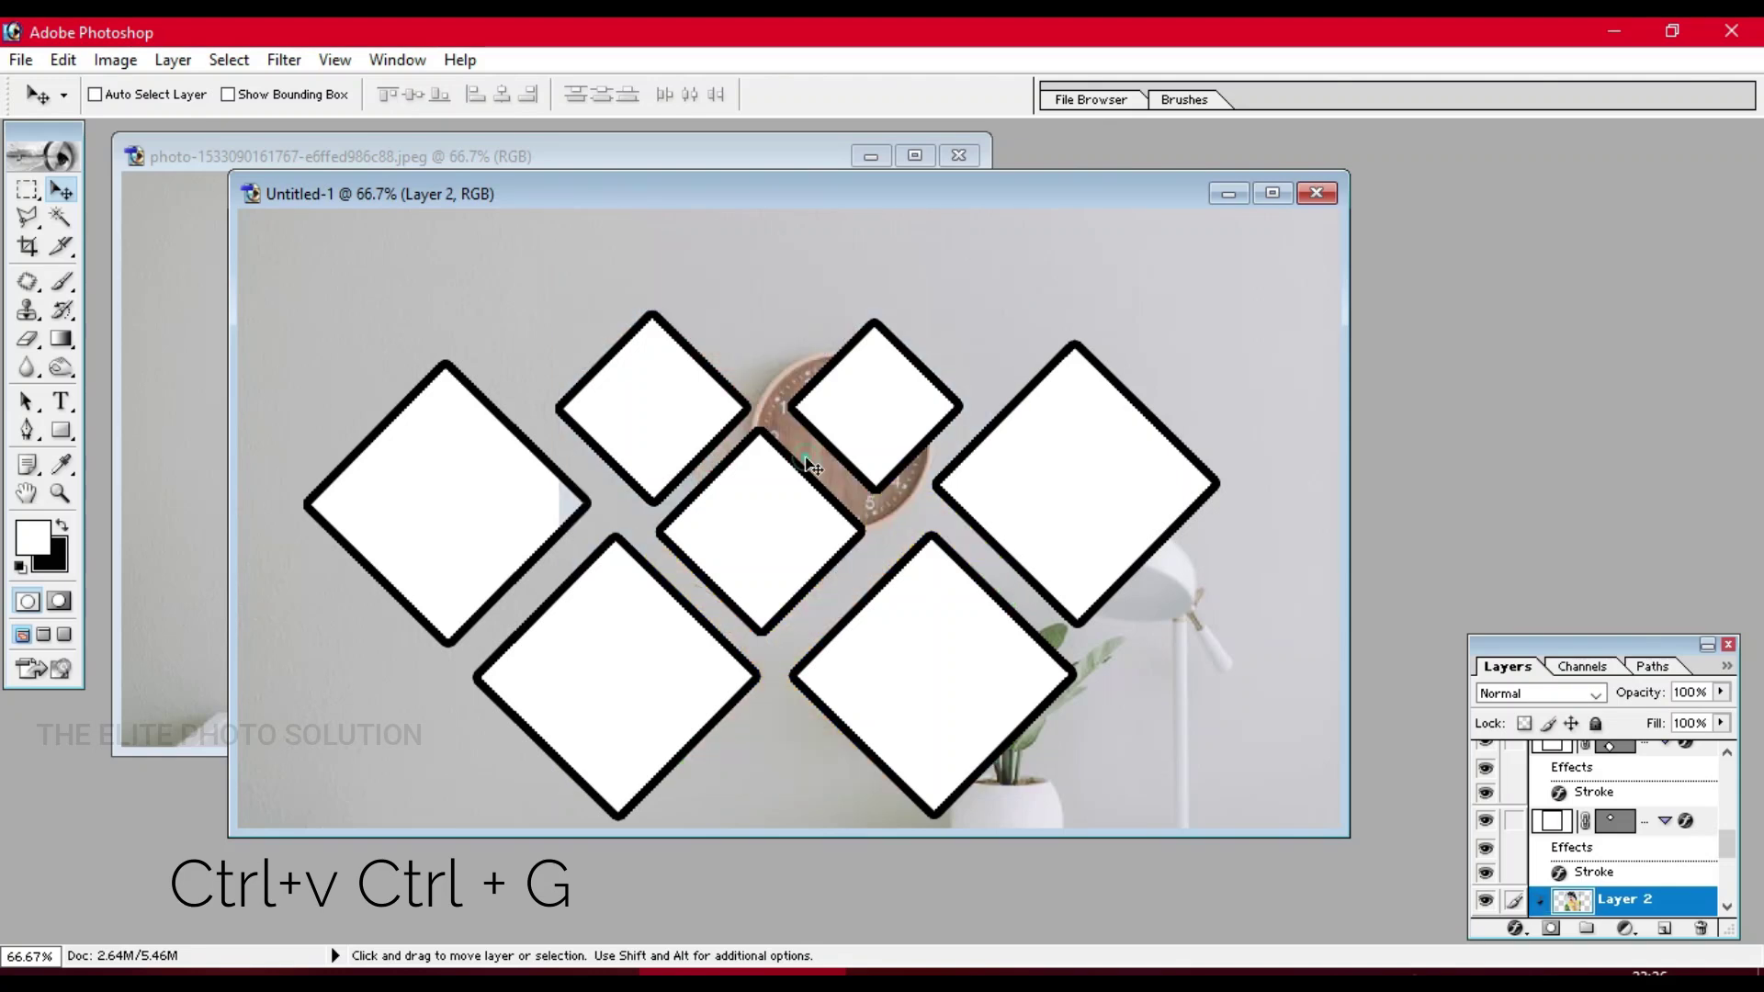
pyautogui.moveTo(812, 466); pyautogui.dragTo(503, 511)
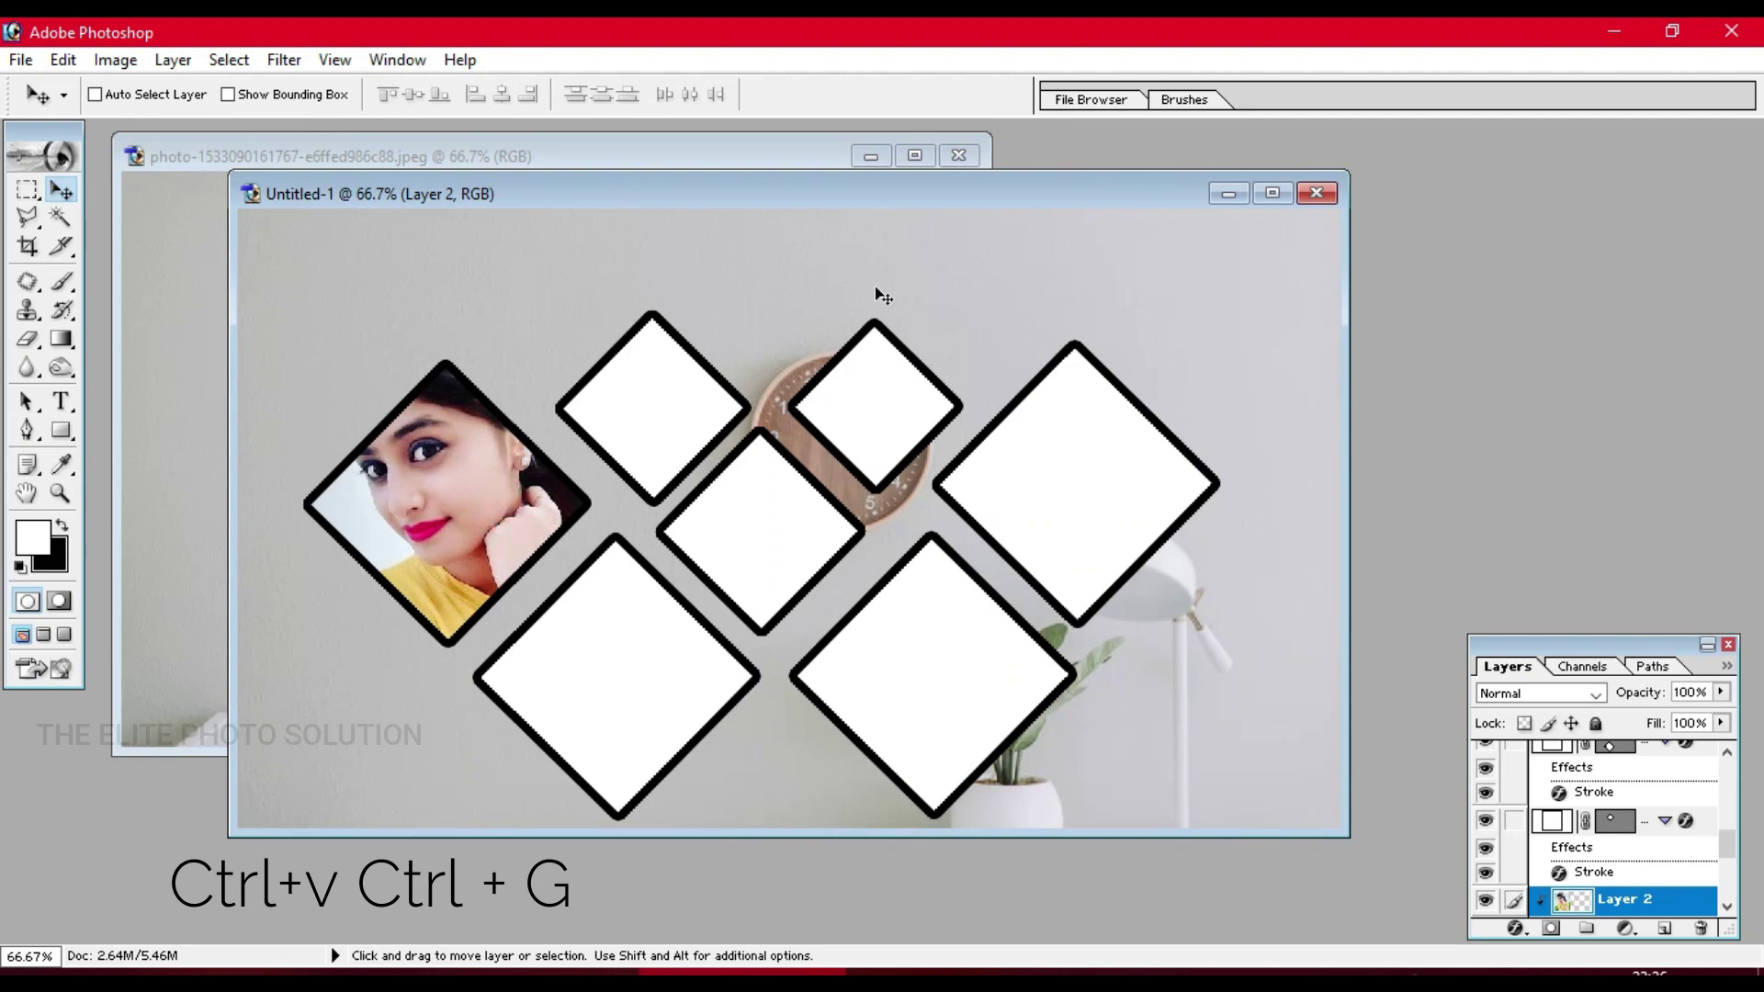
pyautogui.hotkey('ctrl', 'o')
# - Open the second portrait, paste it above Shape 1 copy and clip it into the diamond
pyautogui.click(760, 209)
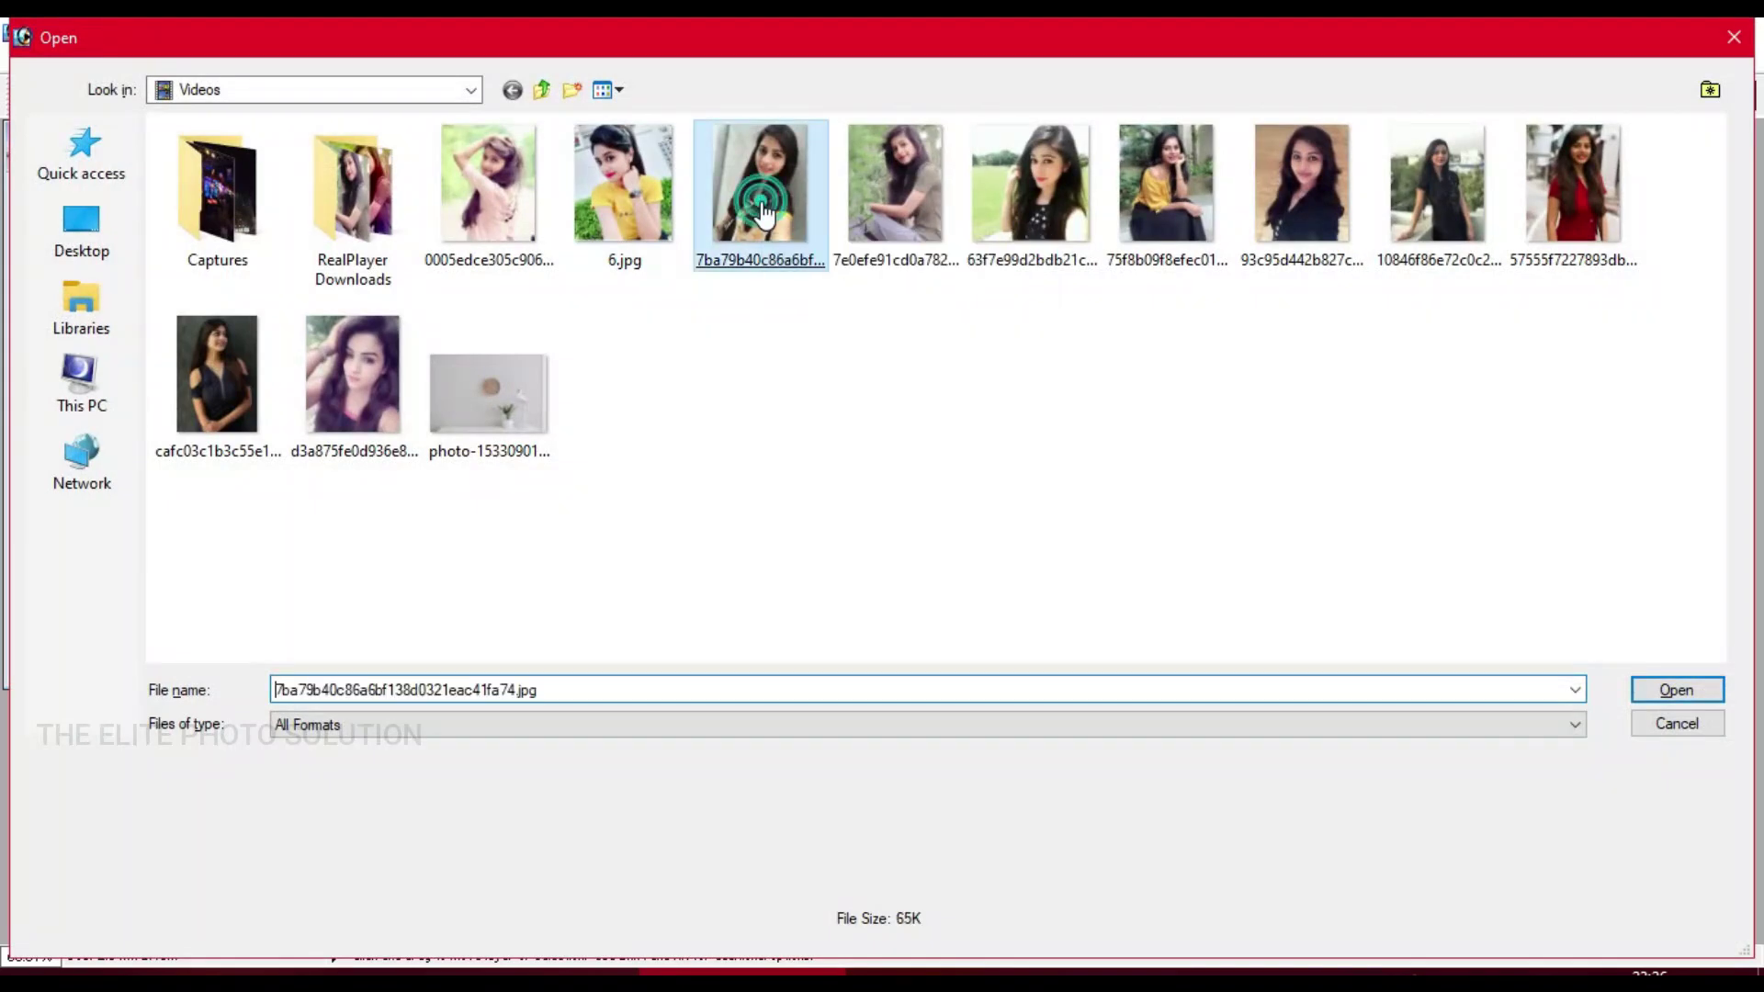
pyautogui.doubleClick(761, 206)
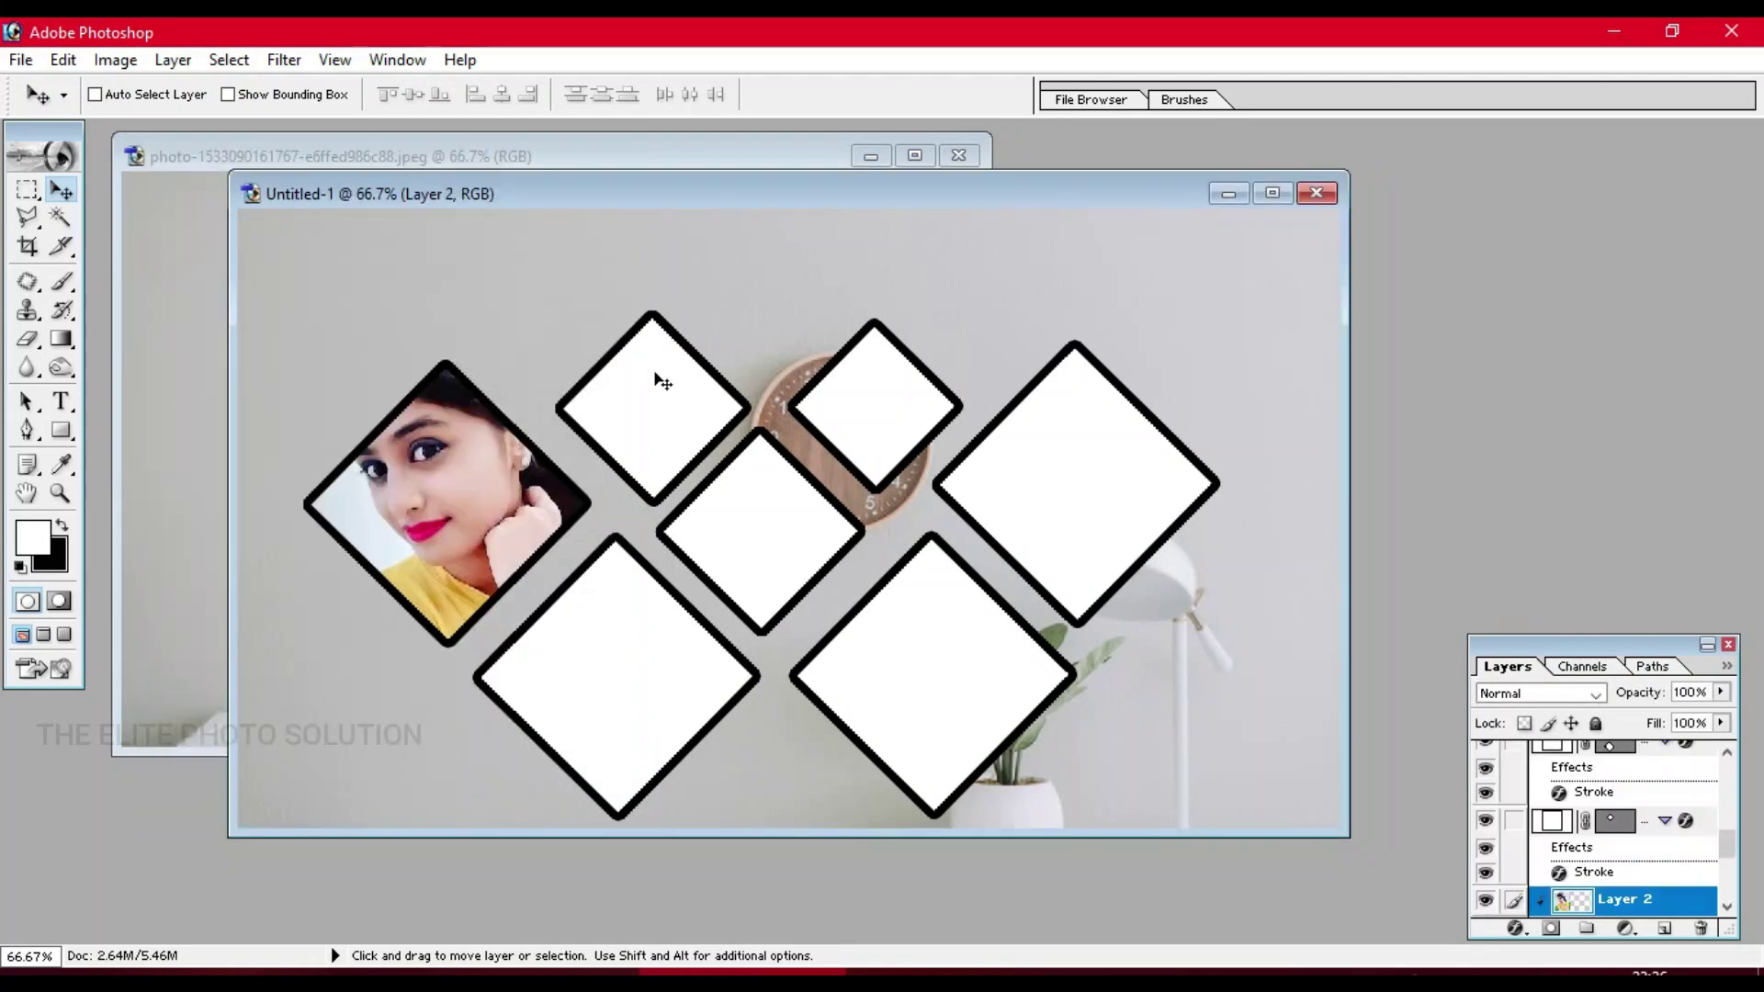
pyautogui.rightClick(654, 372)
pyautogui.click(680, 390)
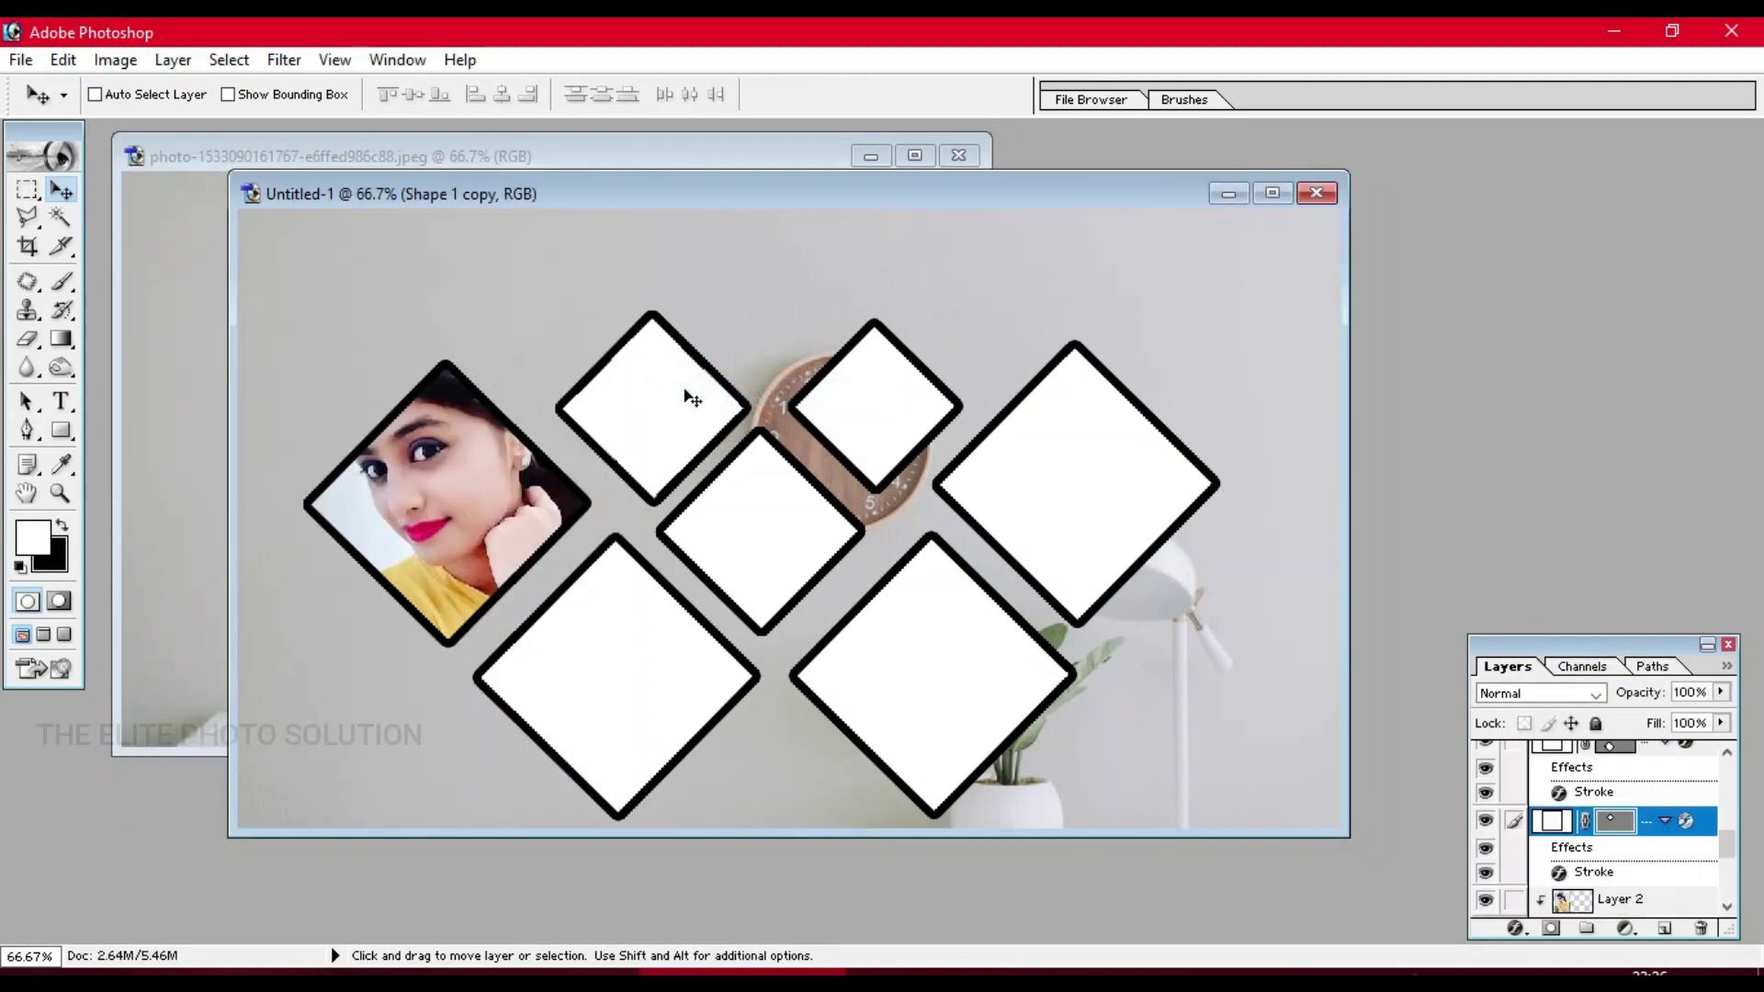
pyautogui.hotkey('ctrl', 'v')
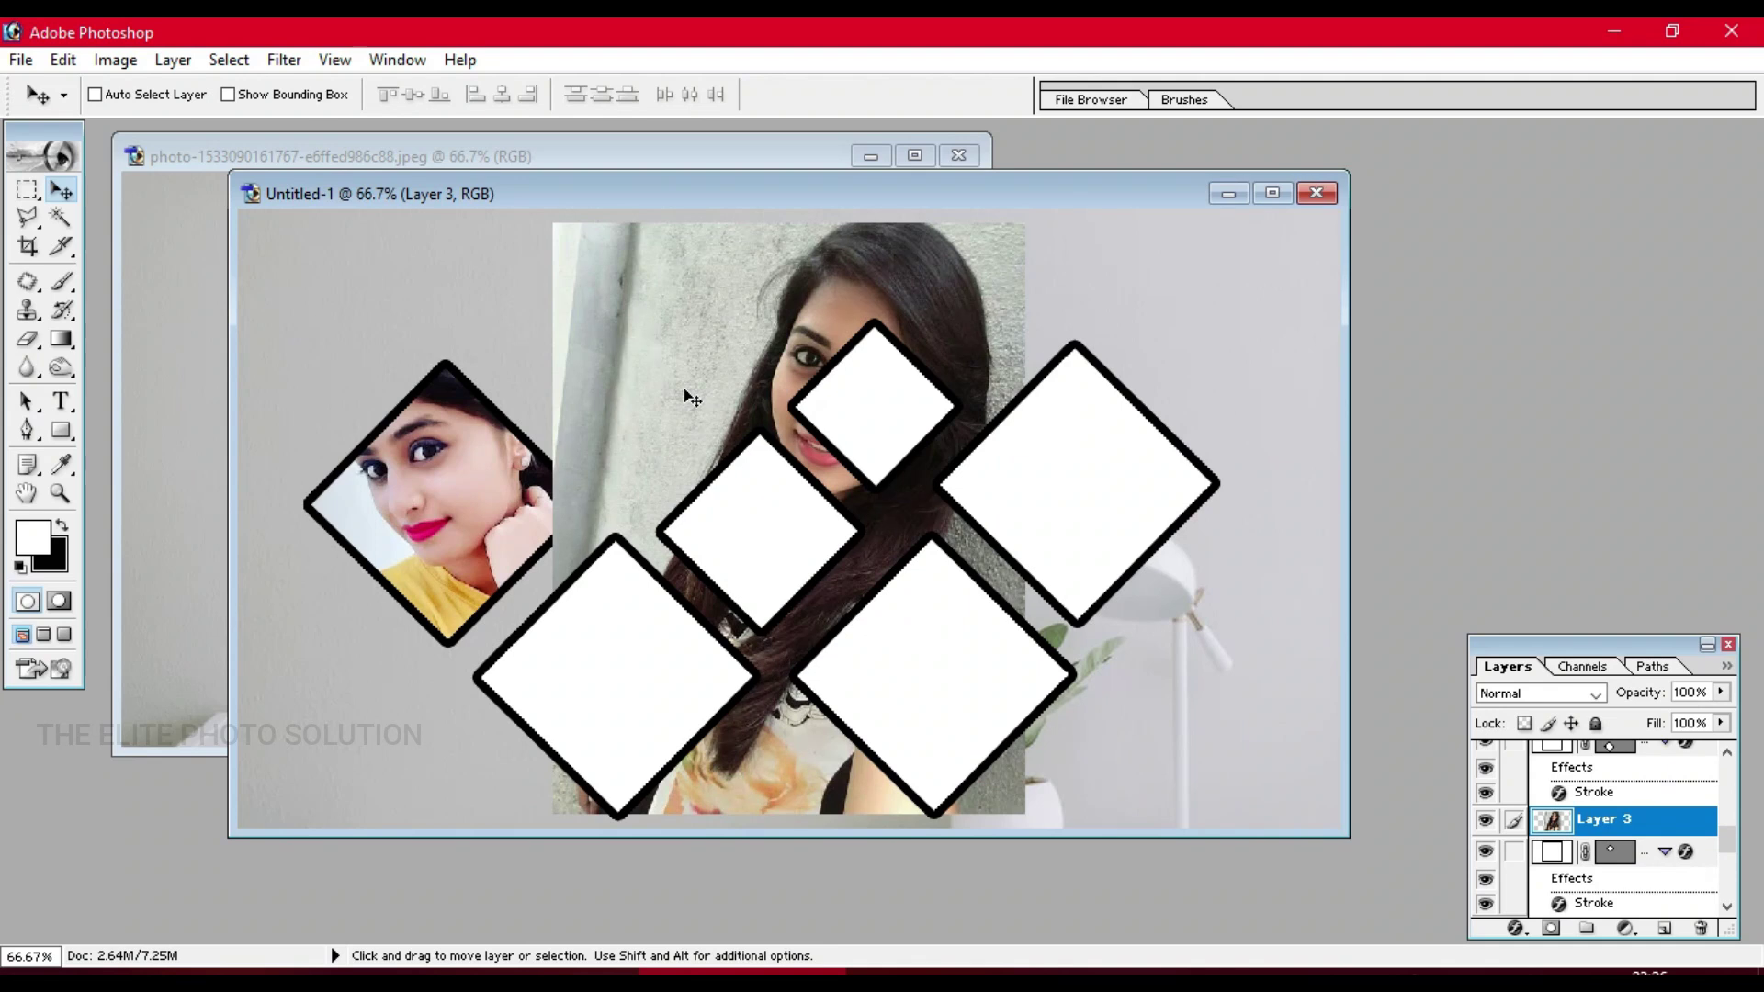
pyautogui.hotkey('ctrl', 'g')
pyautogui.moveTo(682, 395); pyautogui.dragTo(504, 411)
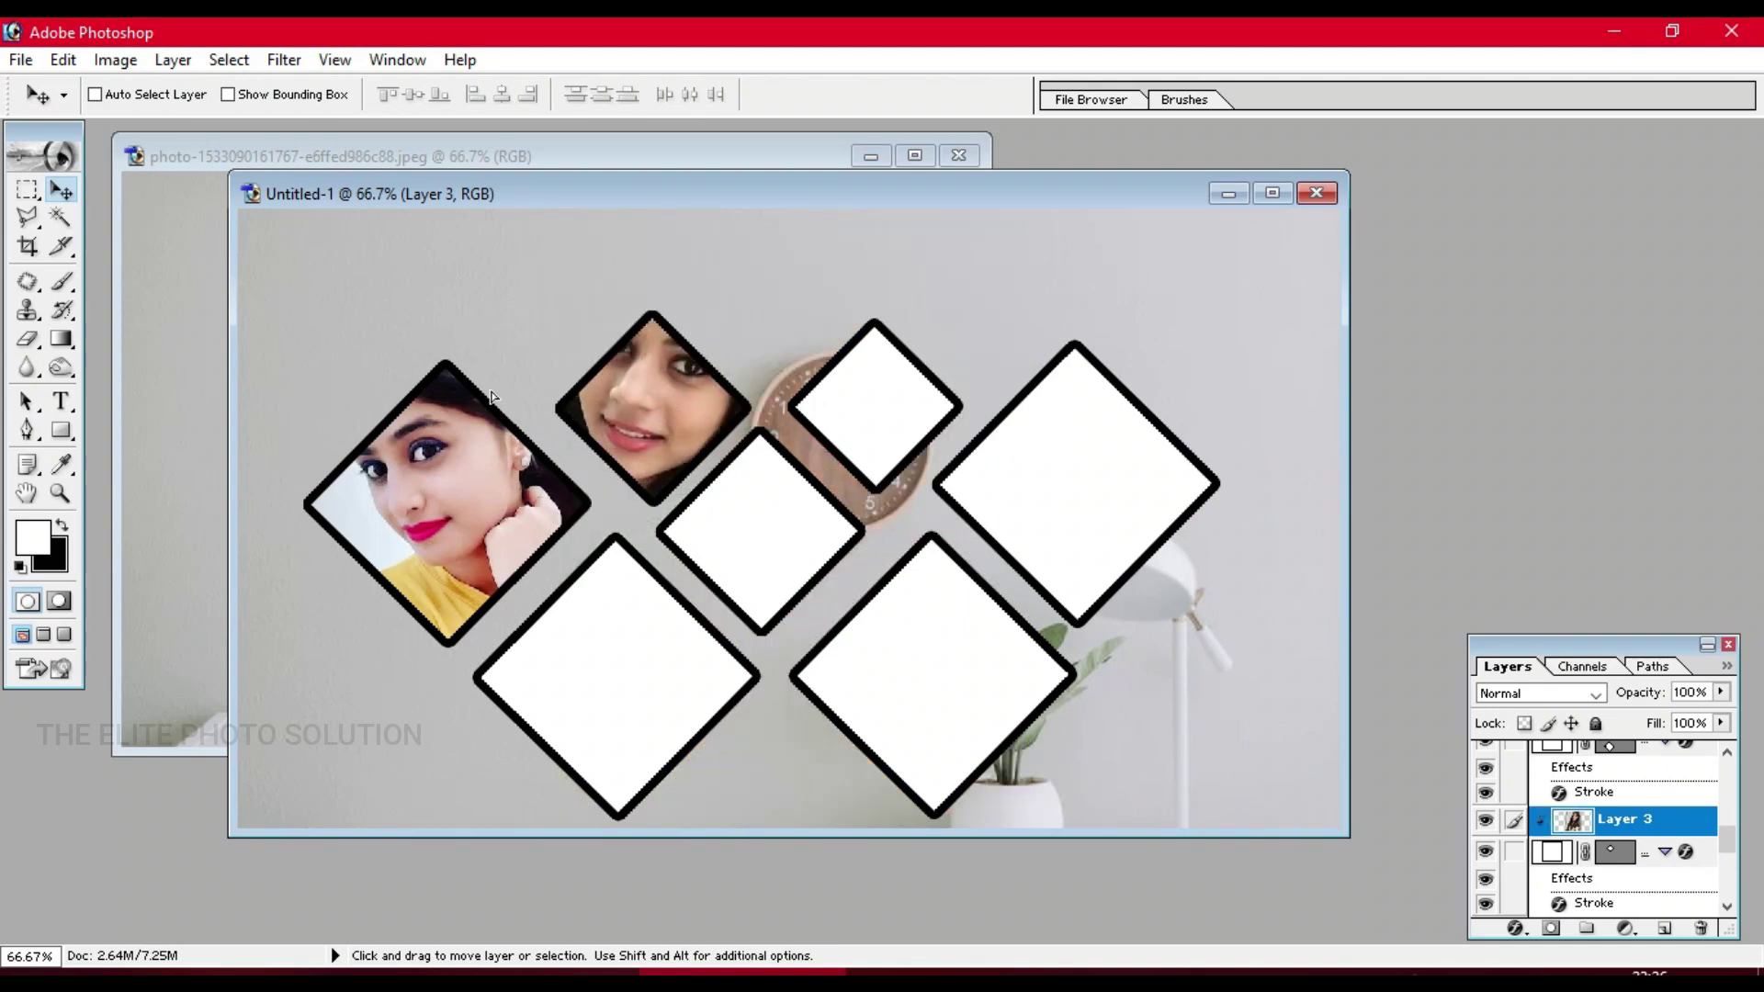
# - Scale the second portrait down to about 41% so her face fits the diamond
pyautogui.hotkey('ctrl', 't')
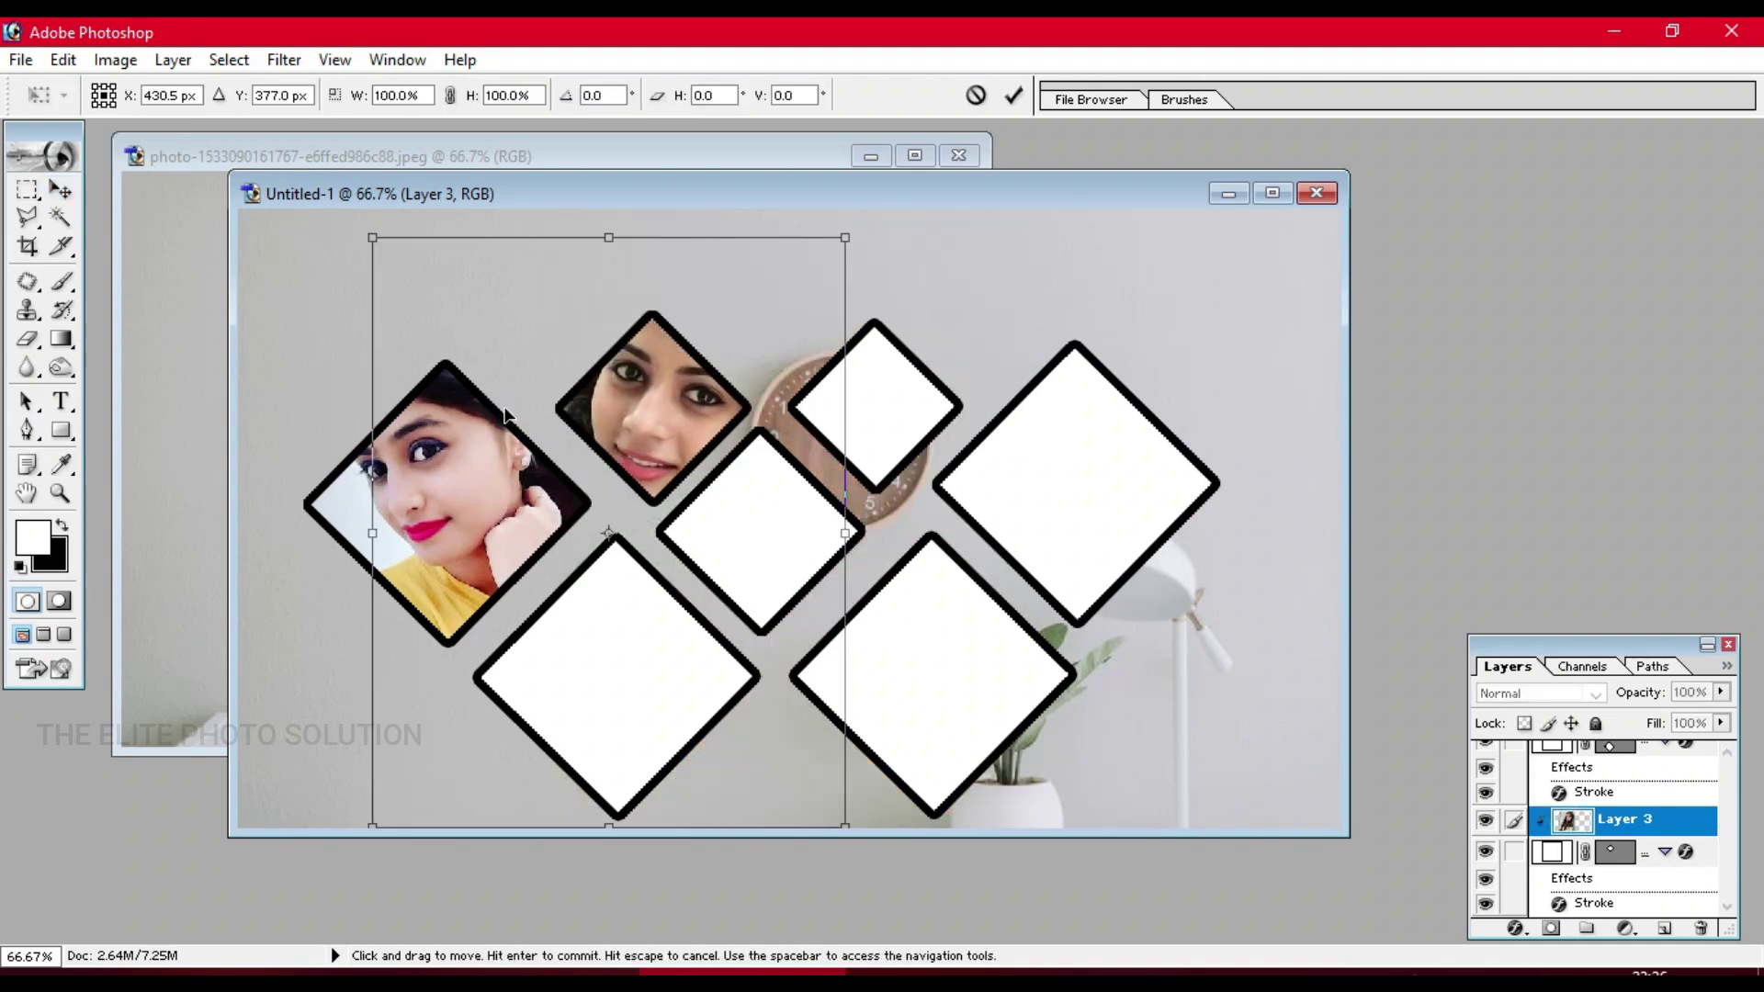
pyautogui.moveTo(845, 237)
pyautogui.mouseDown()
pyautogui.moveTo(776, 283)
pyautogui.moveTo(754, 347)
pyautogui.moveTo(687, 364)
pyautogui.mouseUp()
pyautogui.click(689, 393)
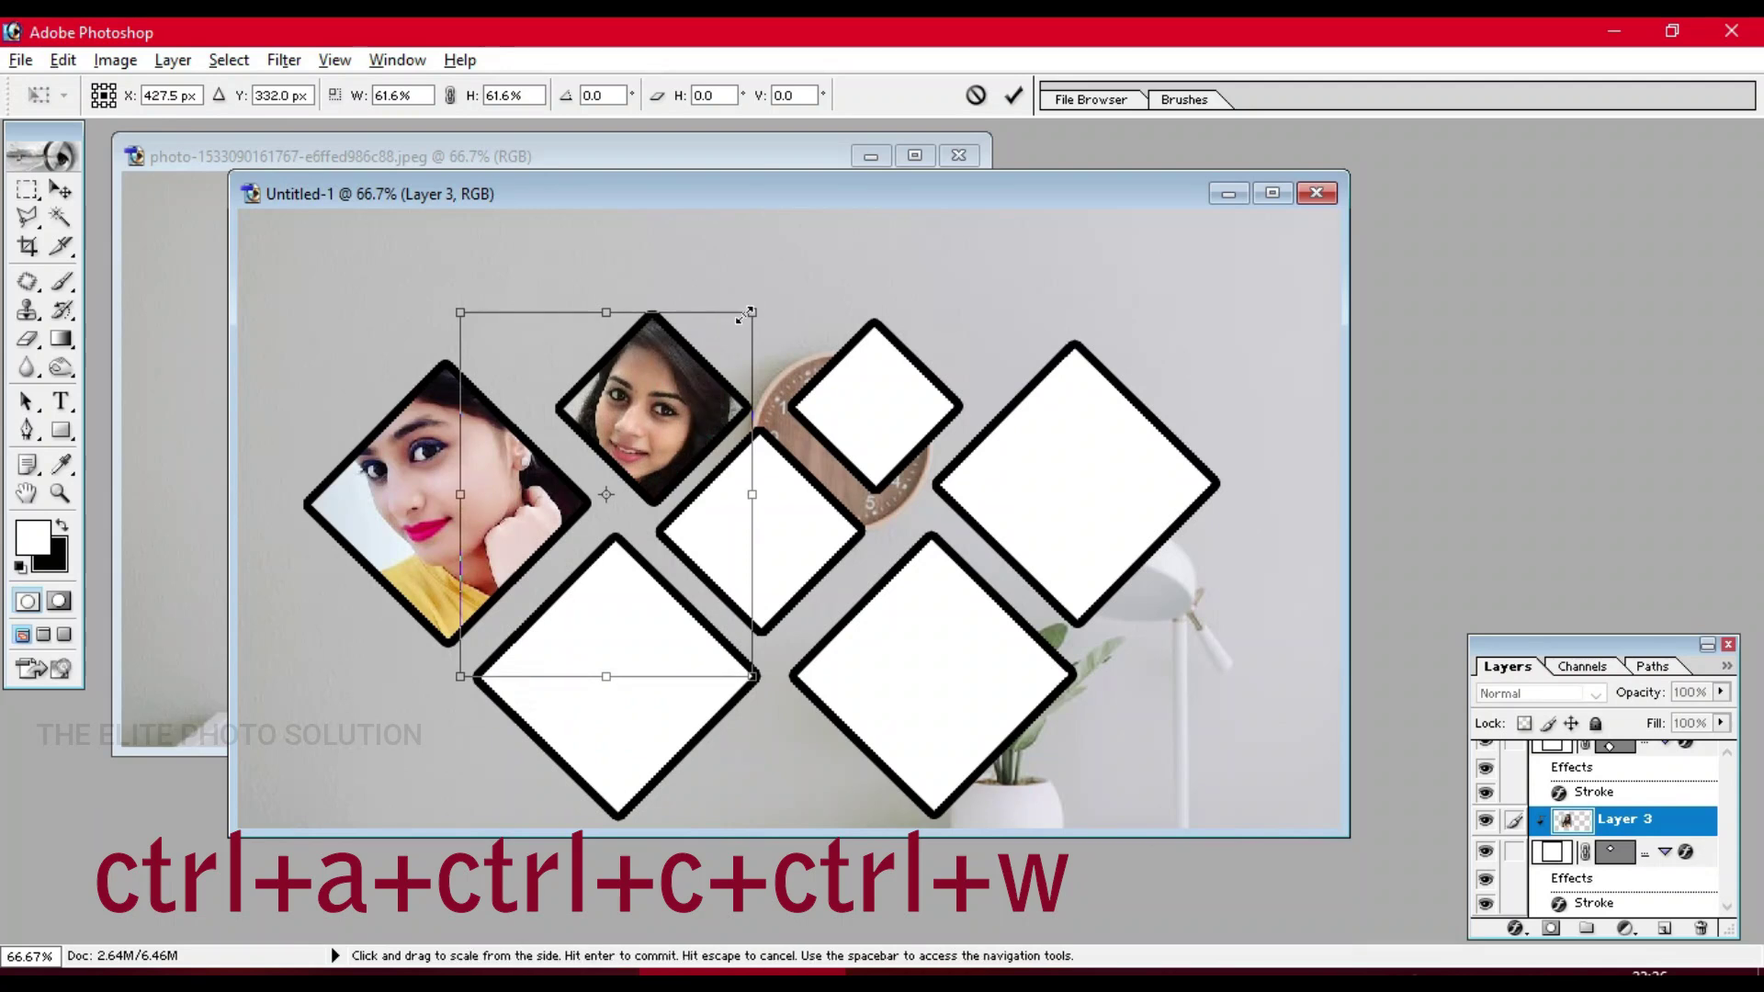
pyautogui.moveTo(754, 317); pyautogui.dragTo(689, 372)
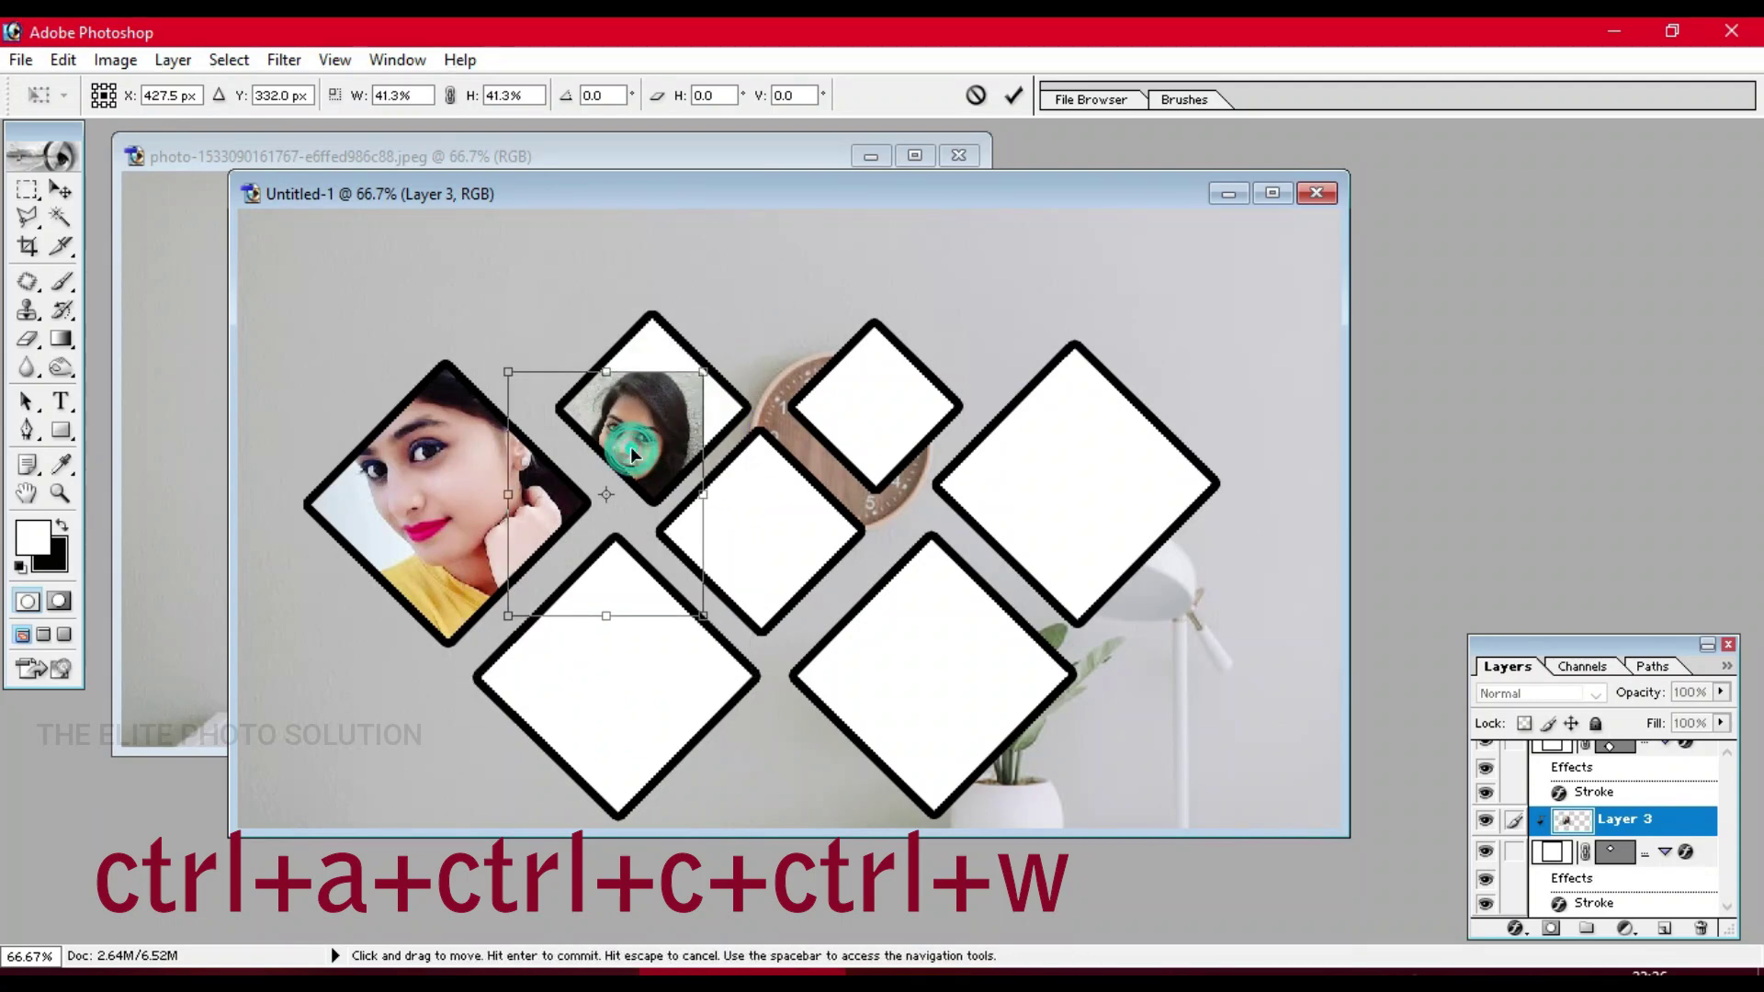
pyautogui.moveTo(630, 447); pyautogui.dragTo(649, 400)
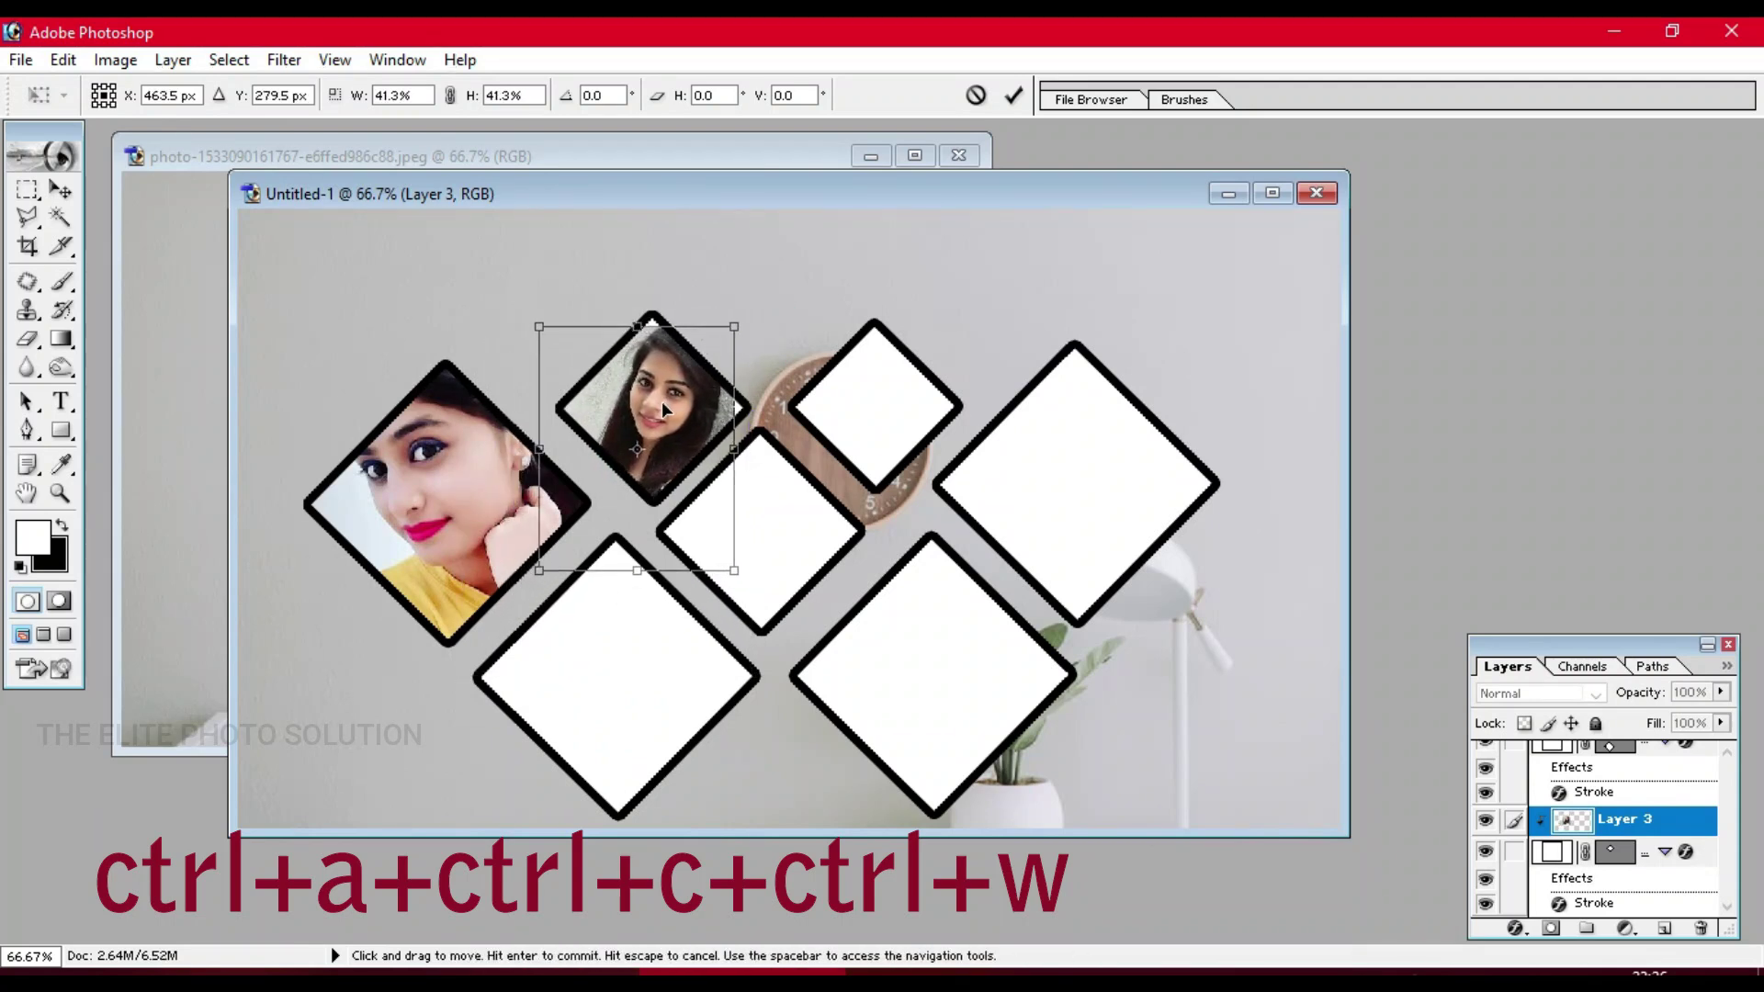
pyautogui.press('Return')
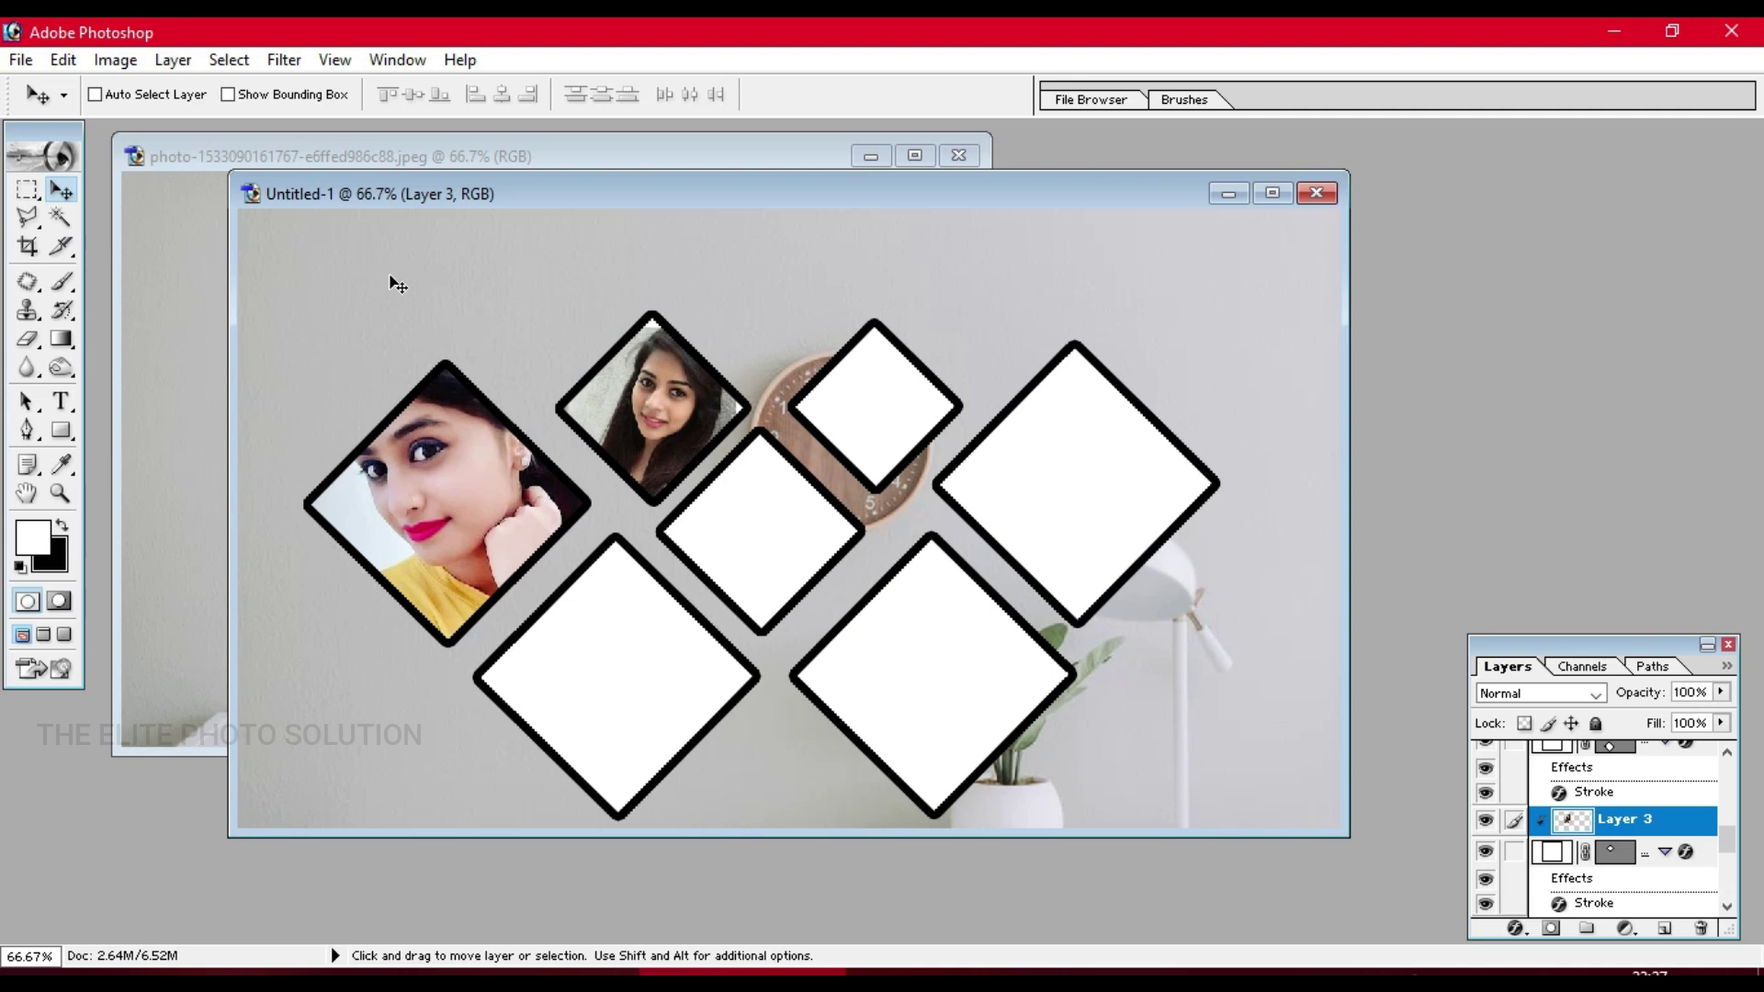
# - Copy the grass-field portrait, paste it above Shape 1 copy 6, clip it and centre her face
pyautogui.hotkey('ctrl', 'o')
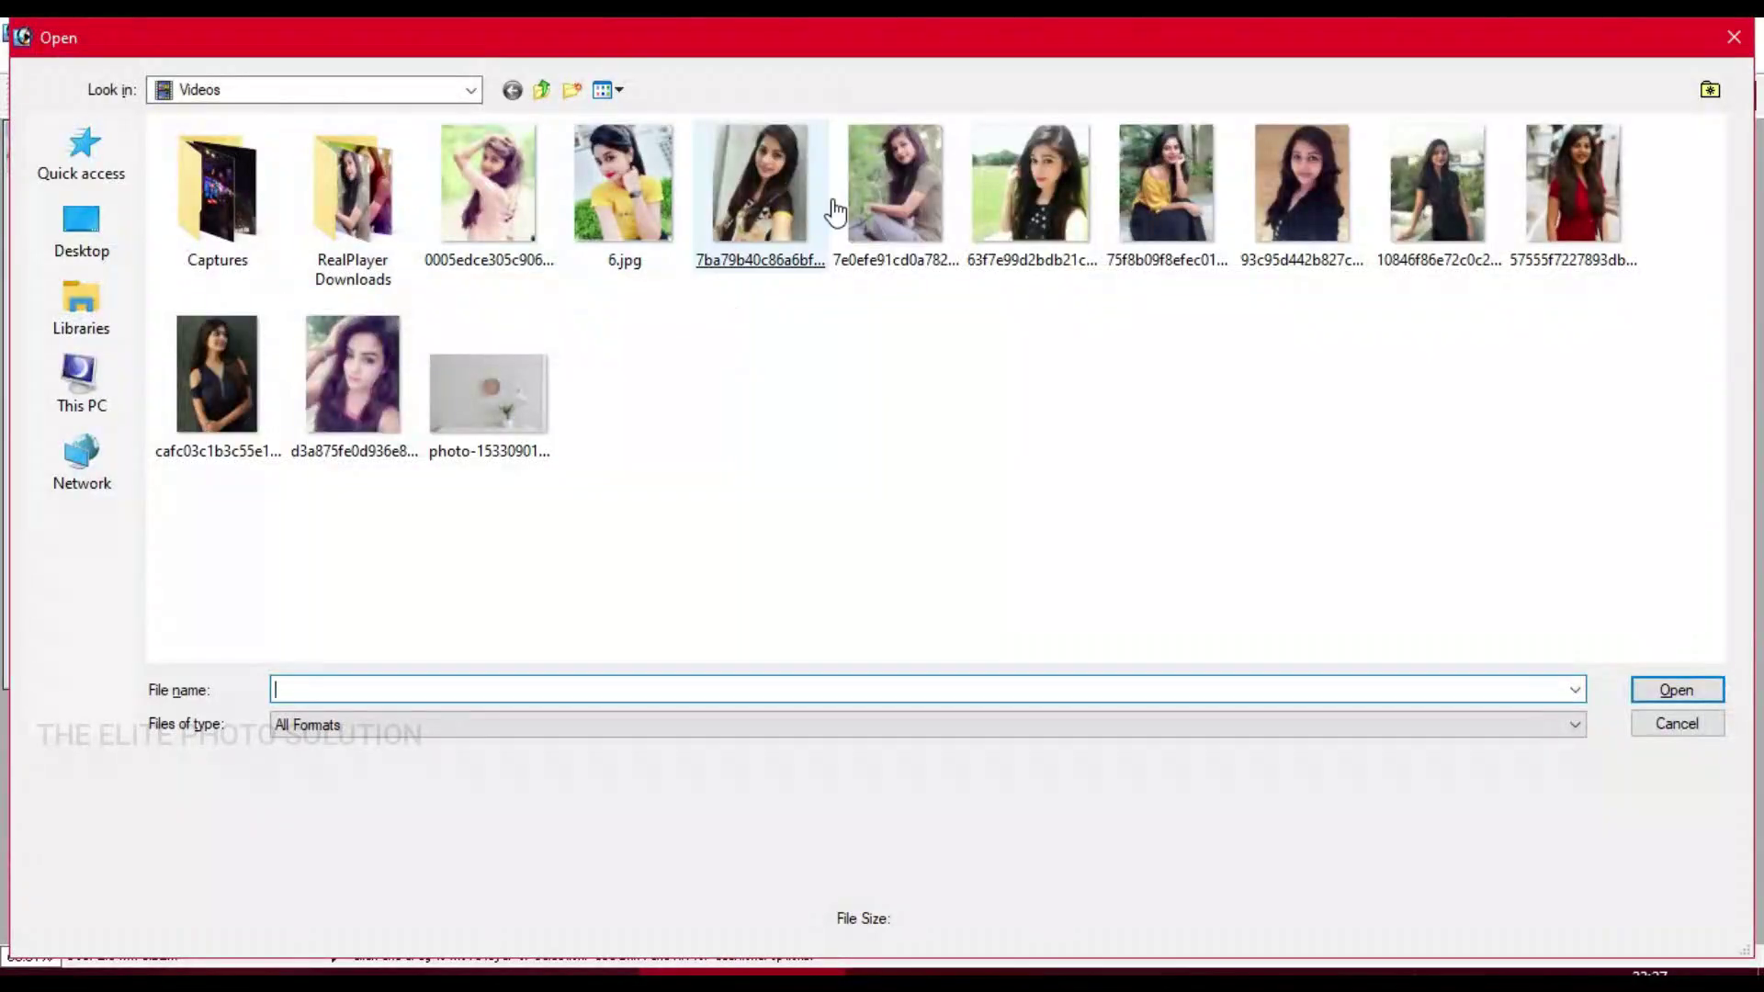
pyautogui.doubleClick(1025, 221)
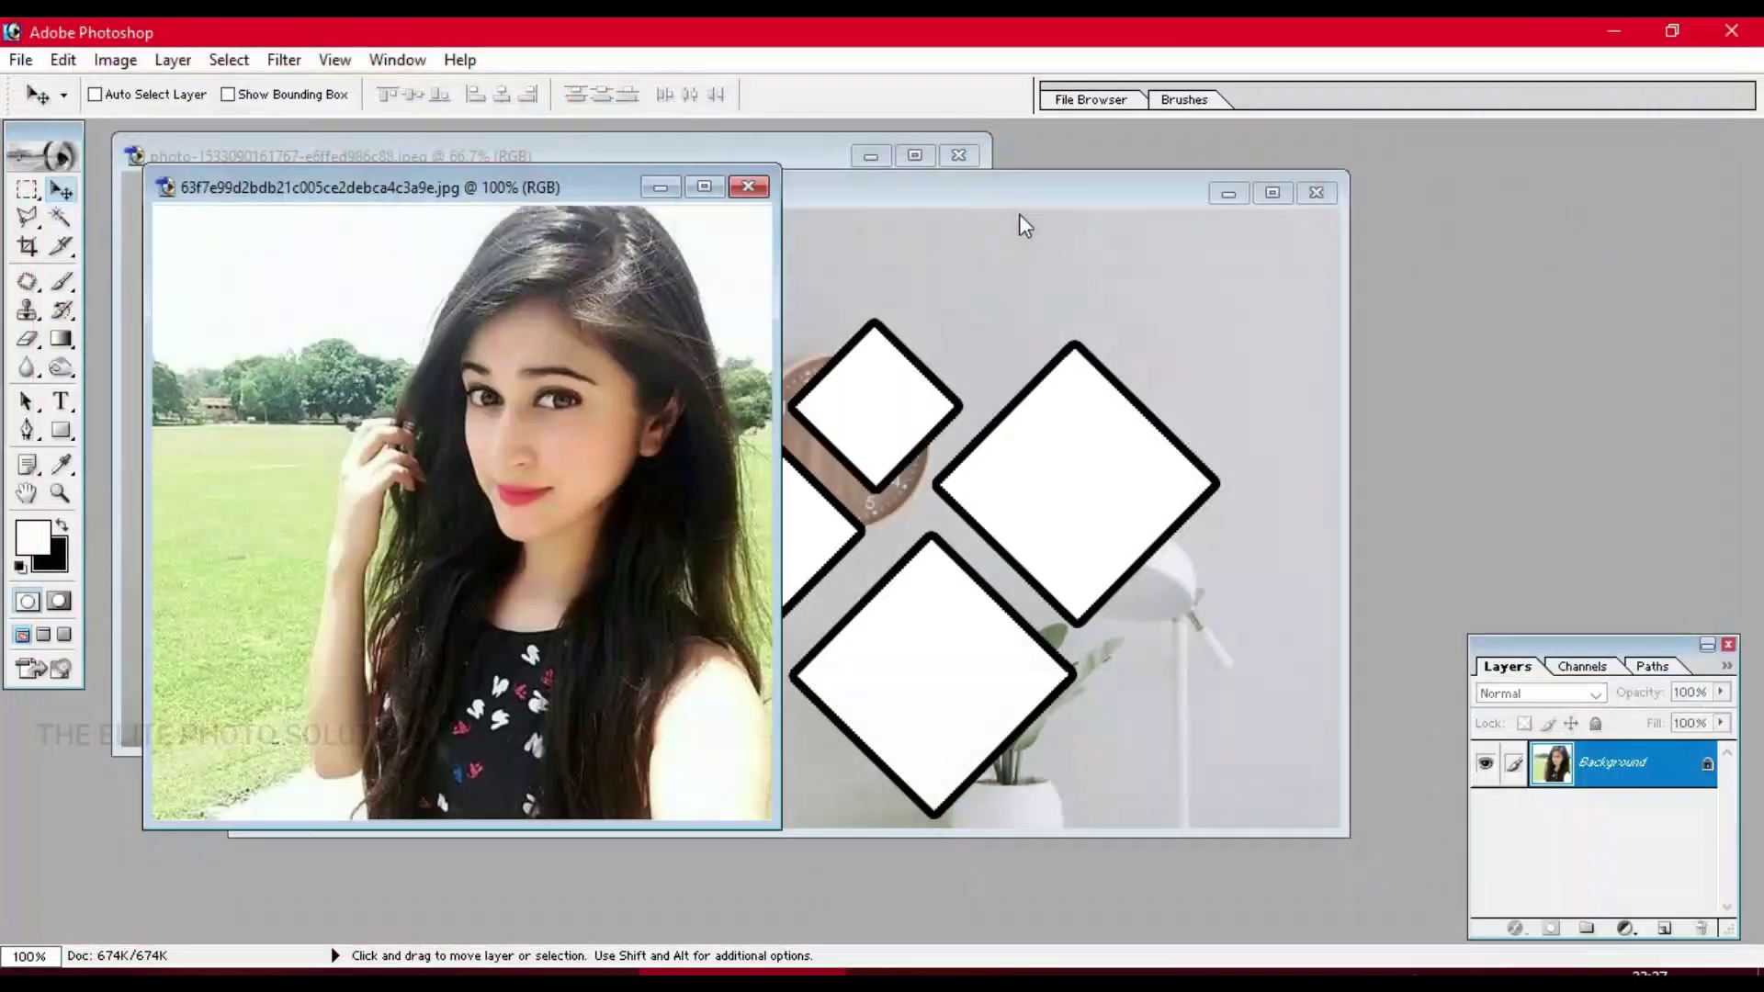
pyautogui.hotkey('ctrl', 'a')
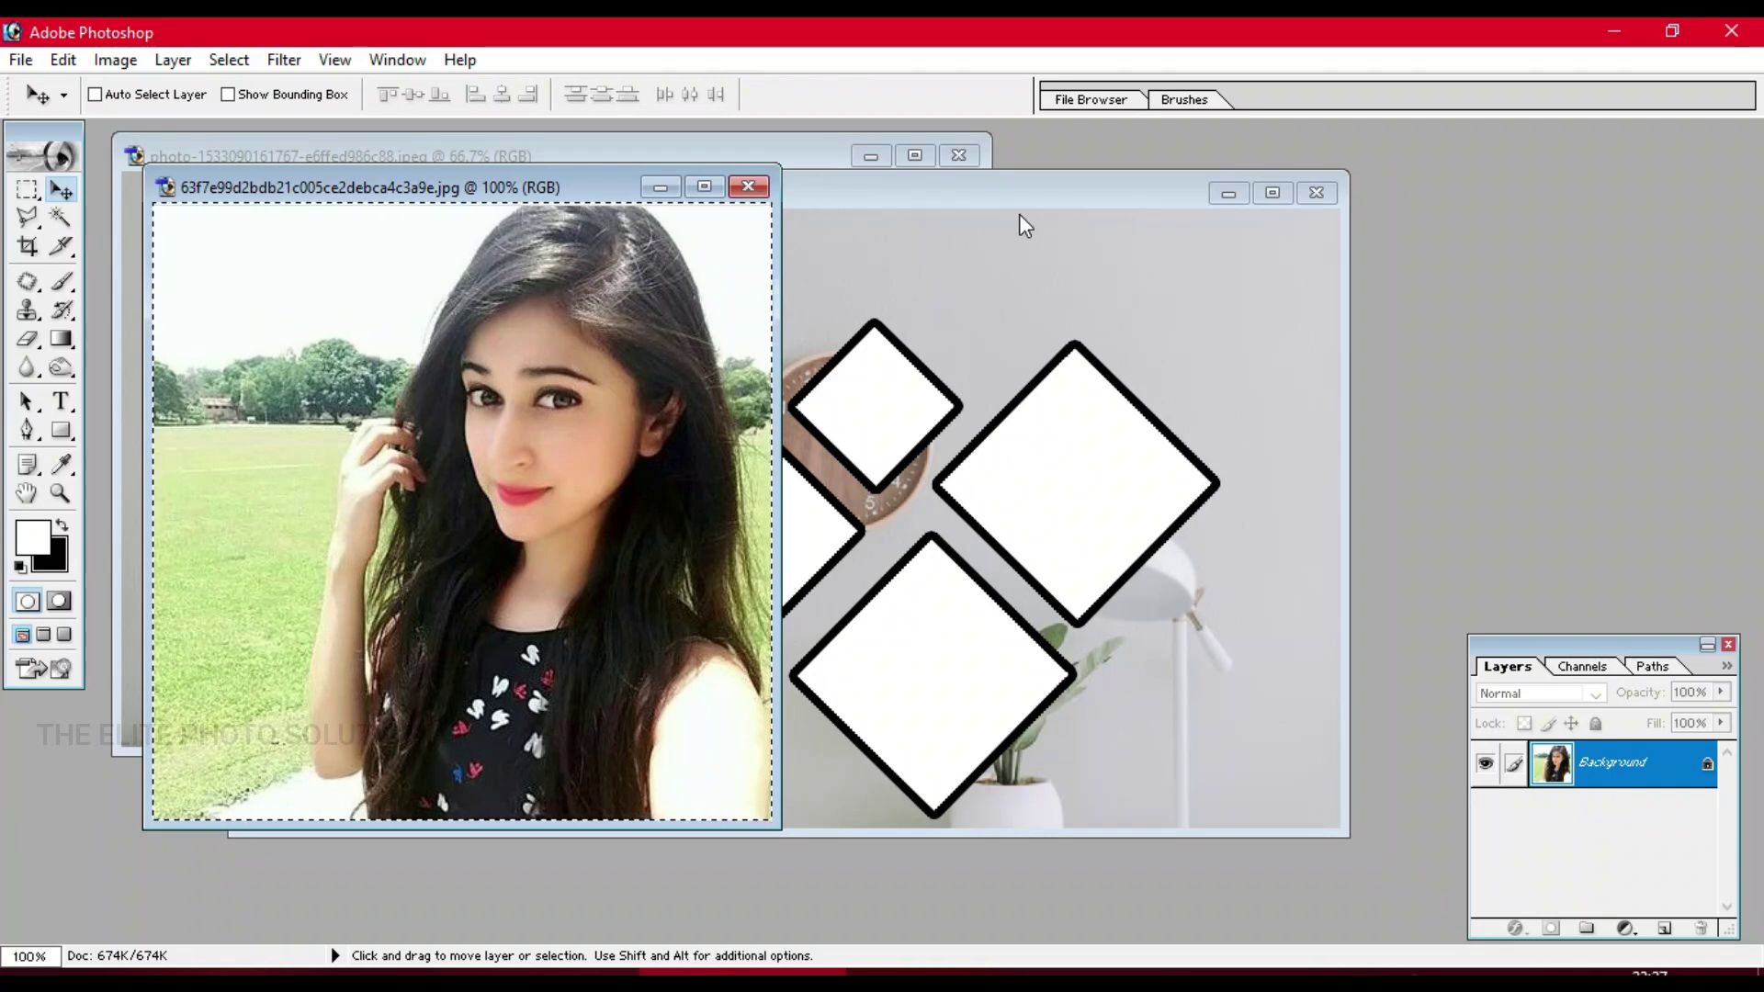
pyautogui.hotkey('ctrl', 'w')
pyautogui.rightClick(873, 439)
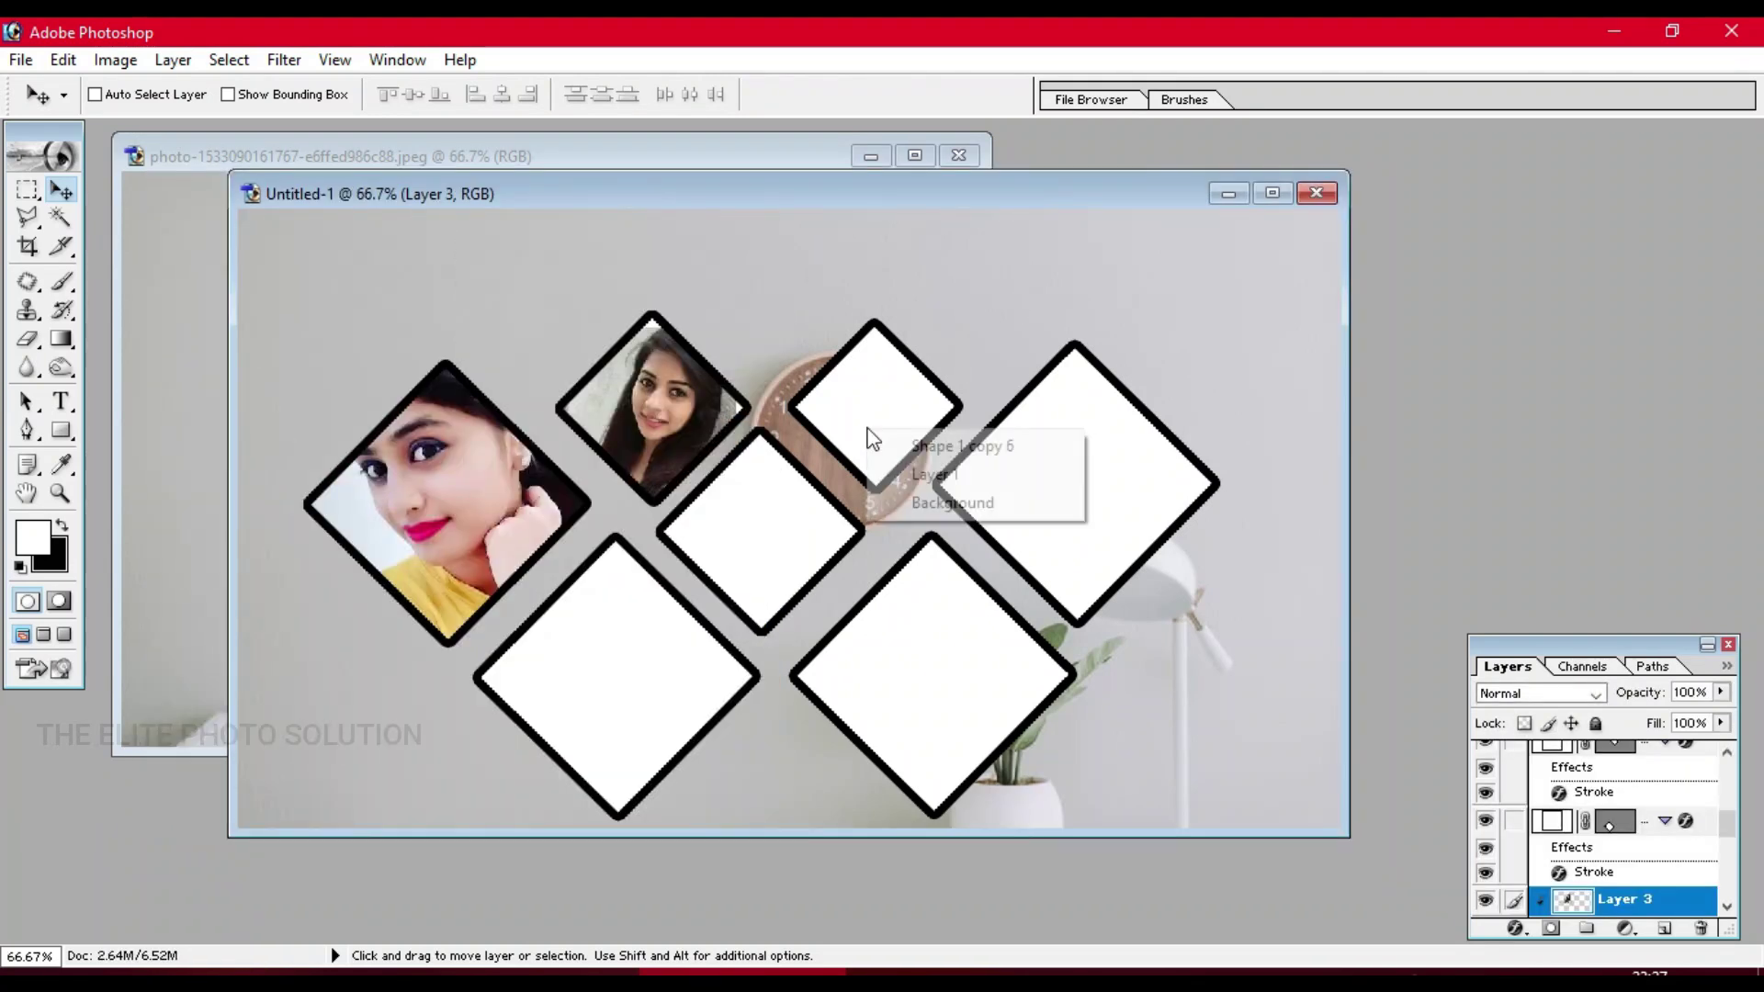
pyautogui.click(905, 446)
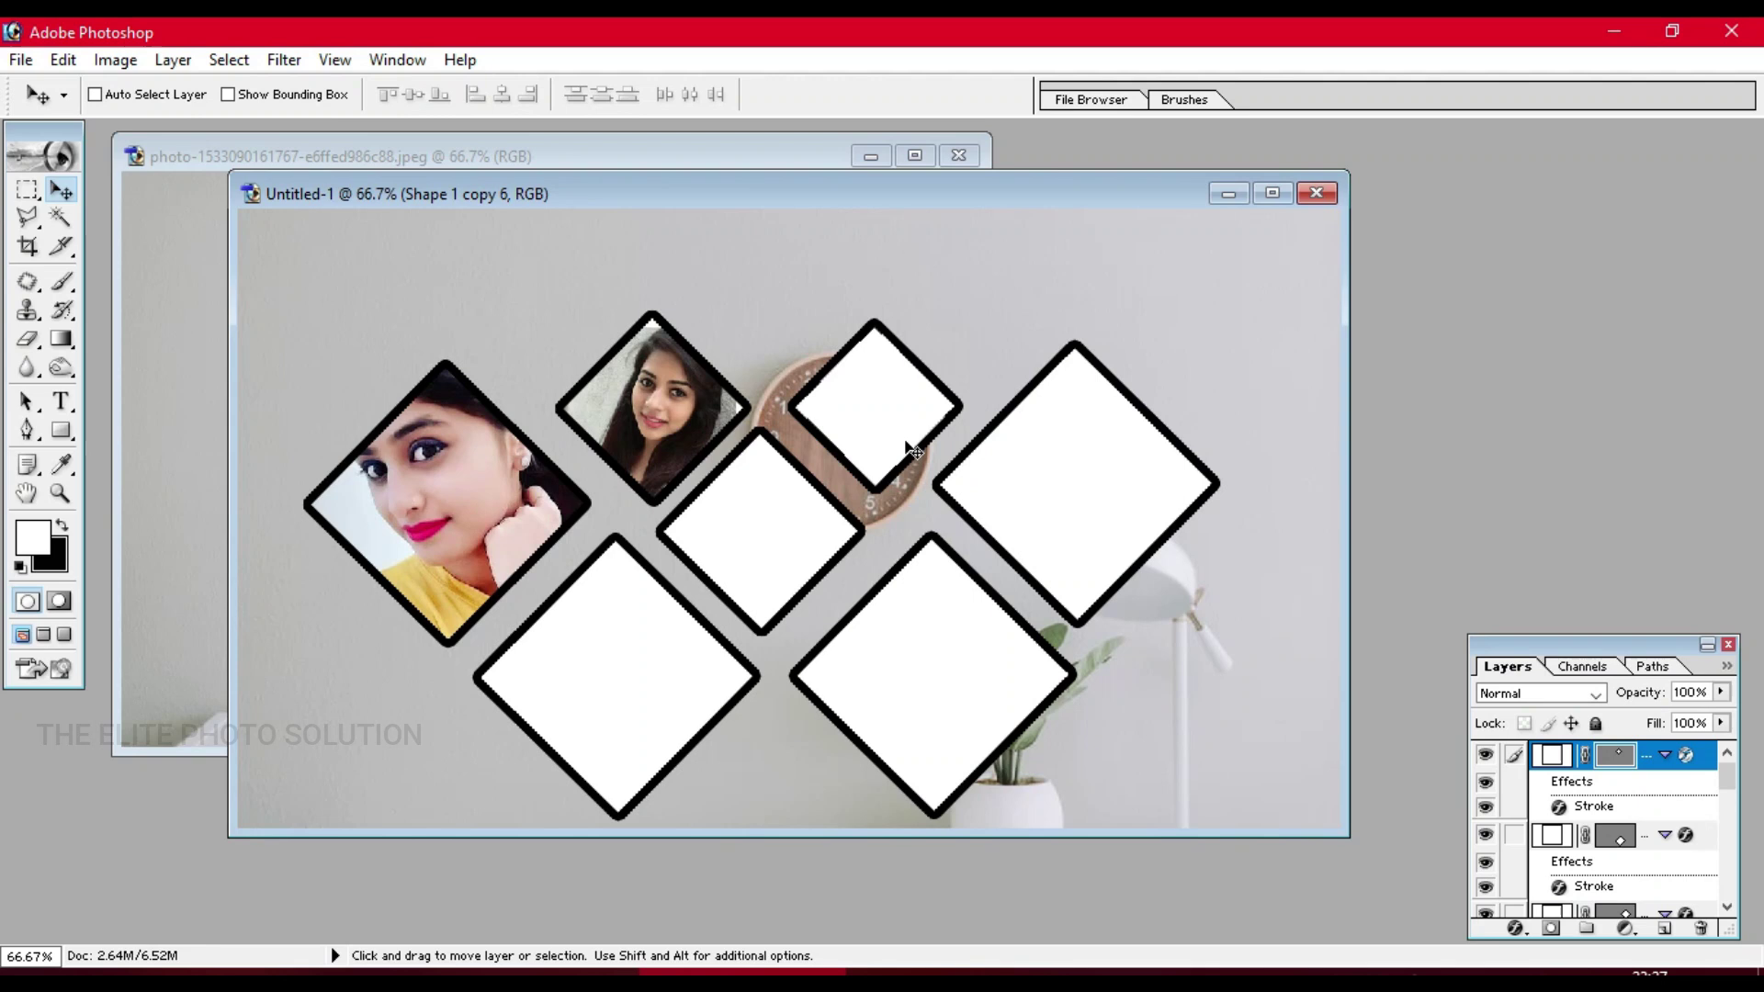
pyautogui.hotkey('ctrl', 'v')
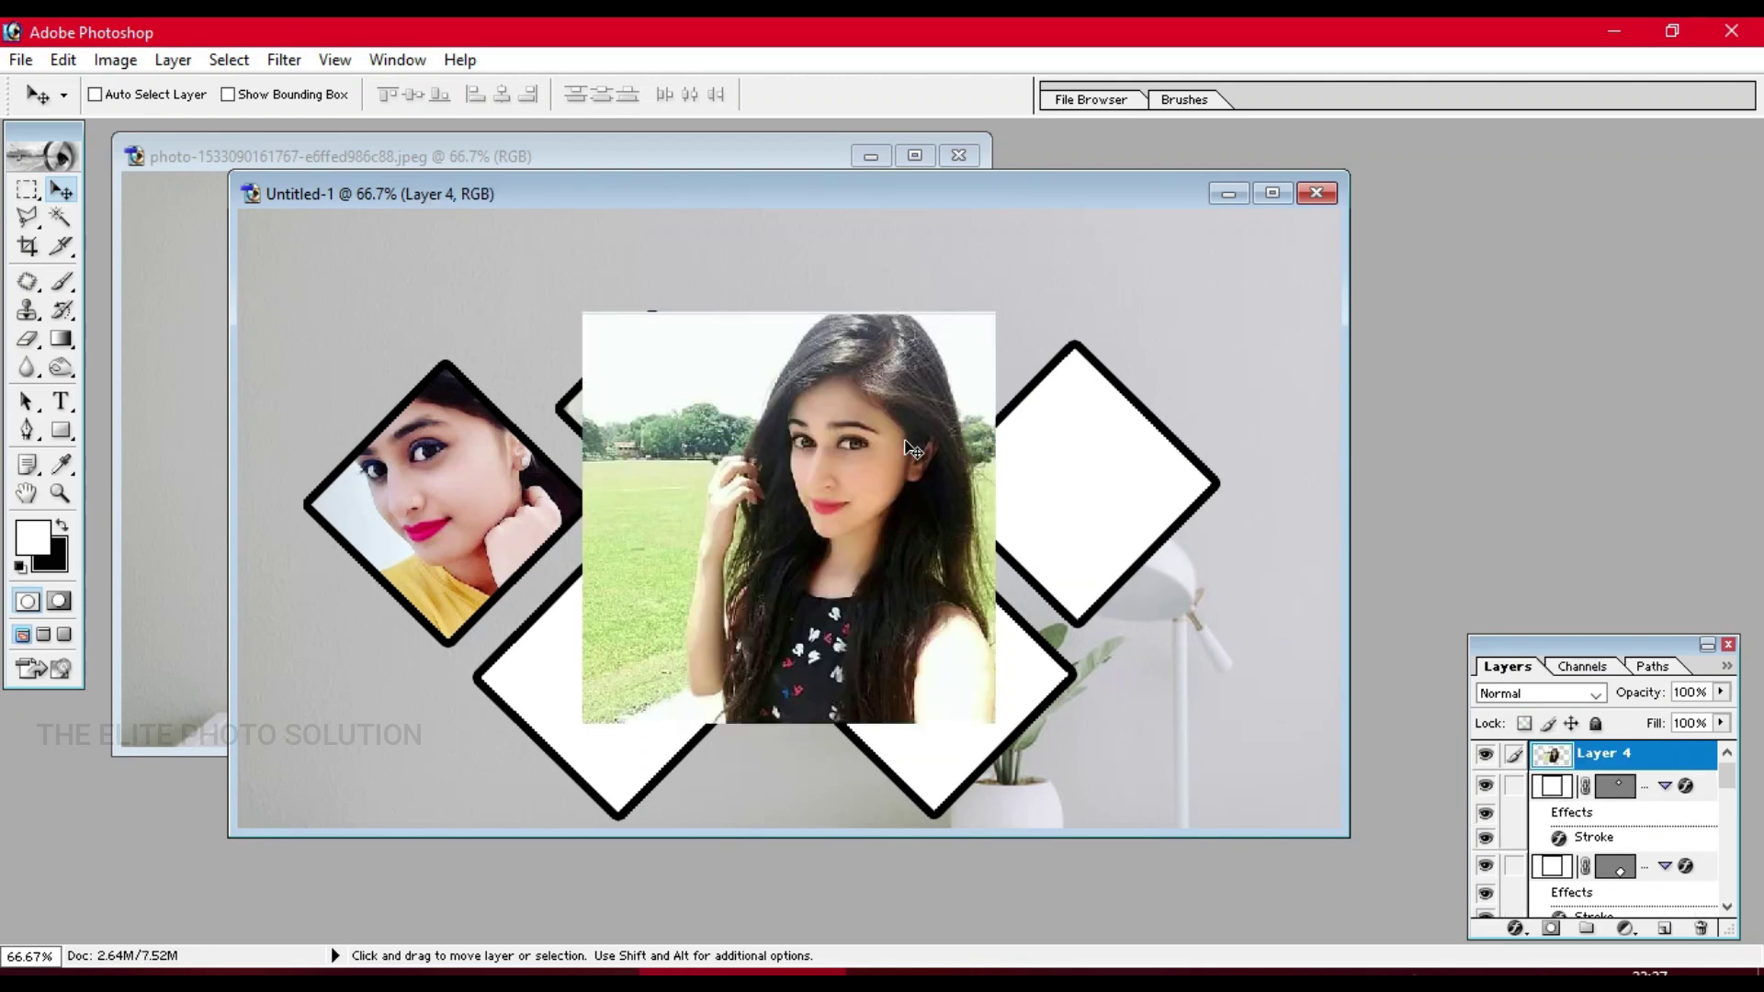
pyautogui.hotkey('ctrl', 'g')
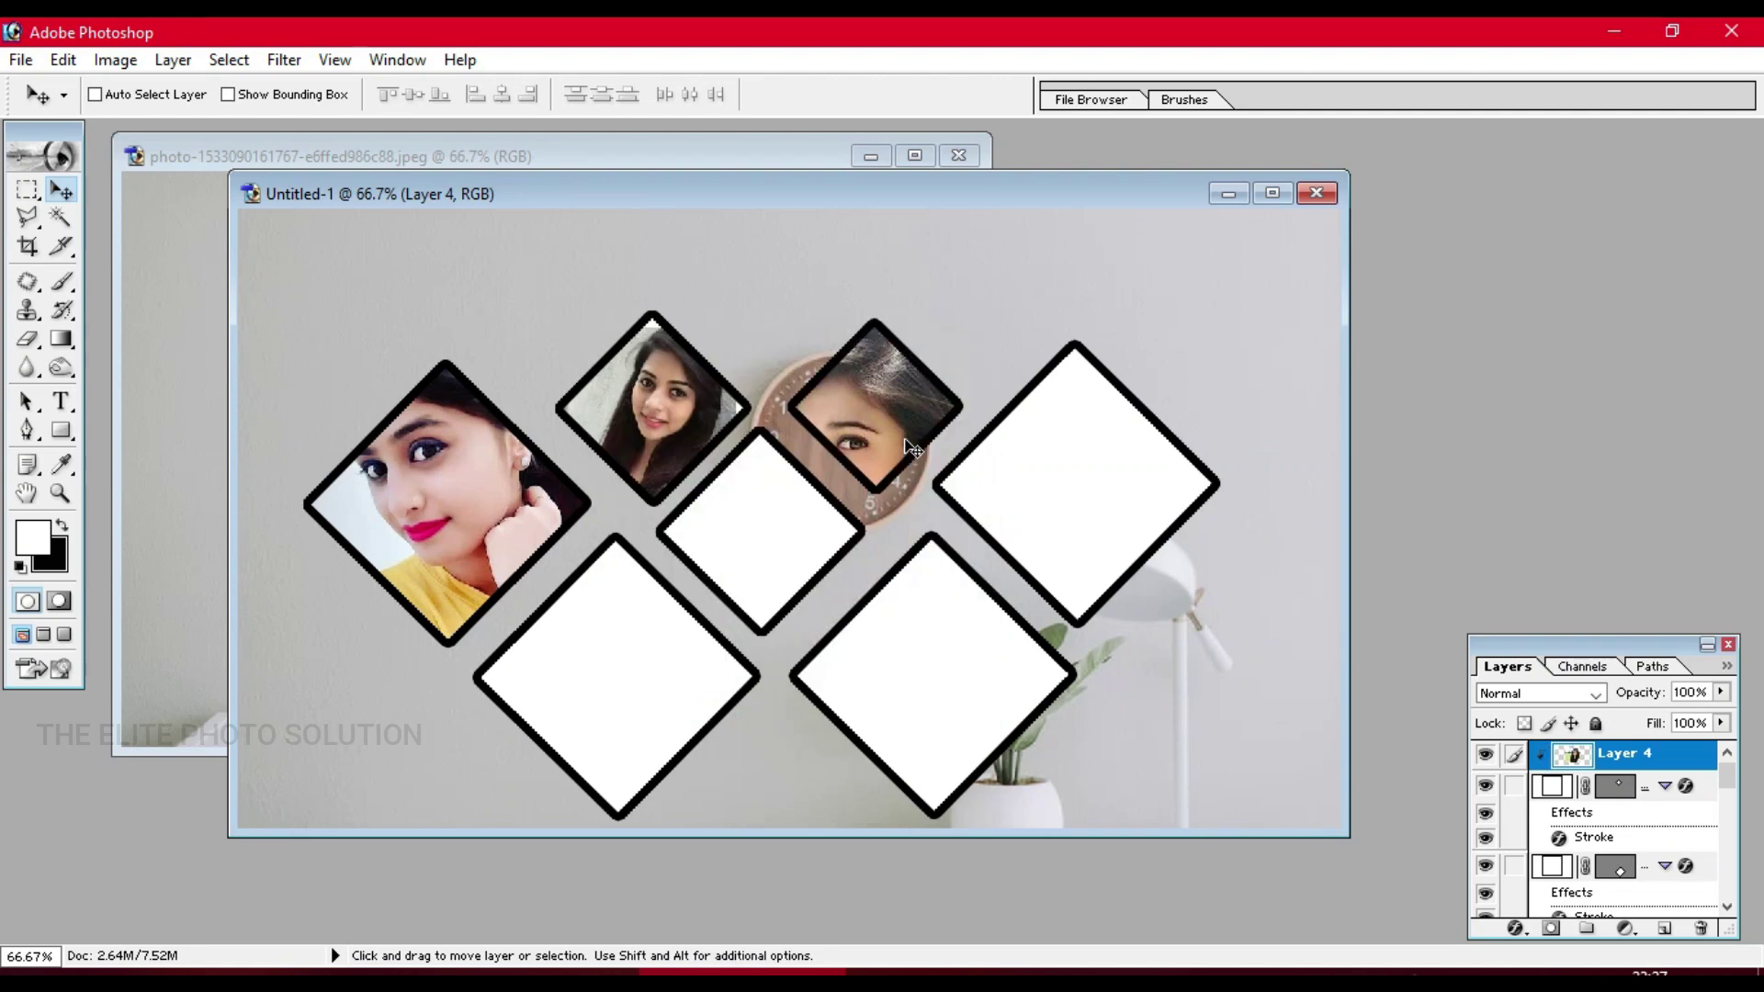
pyautogui.moveTo(926, 412); pyautogui.dragTo(942, 408)
# - Scale the grass-field portrait to about 53.7% and move it up into the top-right diamond
pyautogui.hotkey('ctrl', 't')
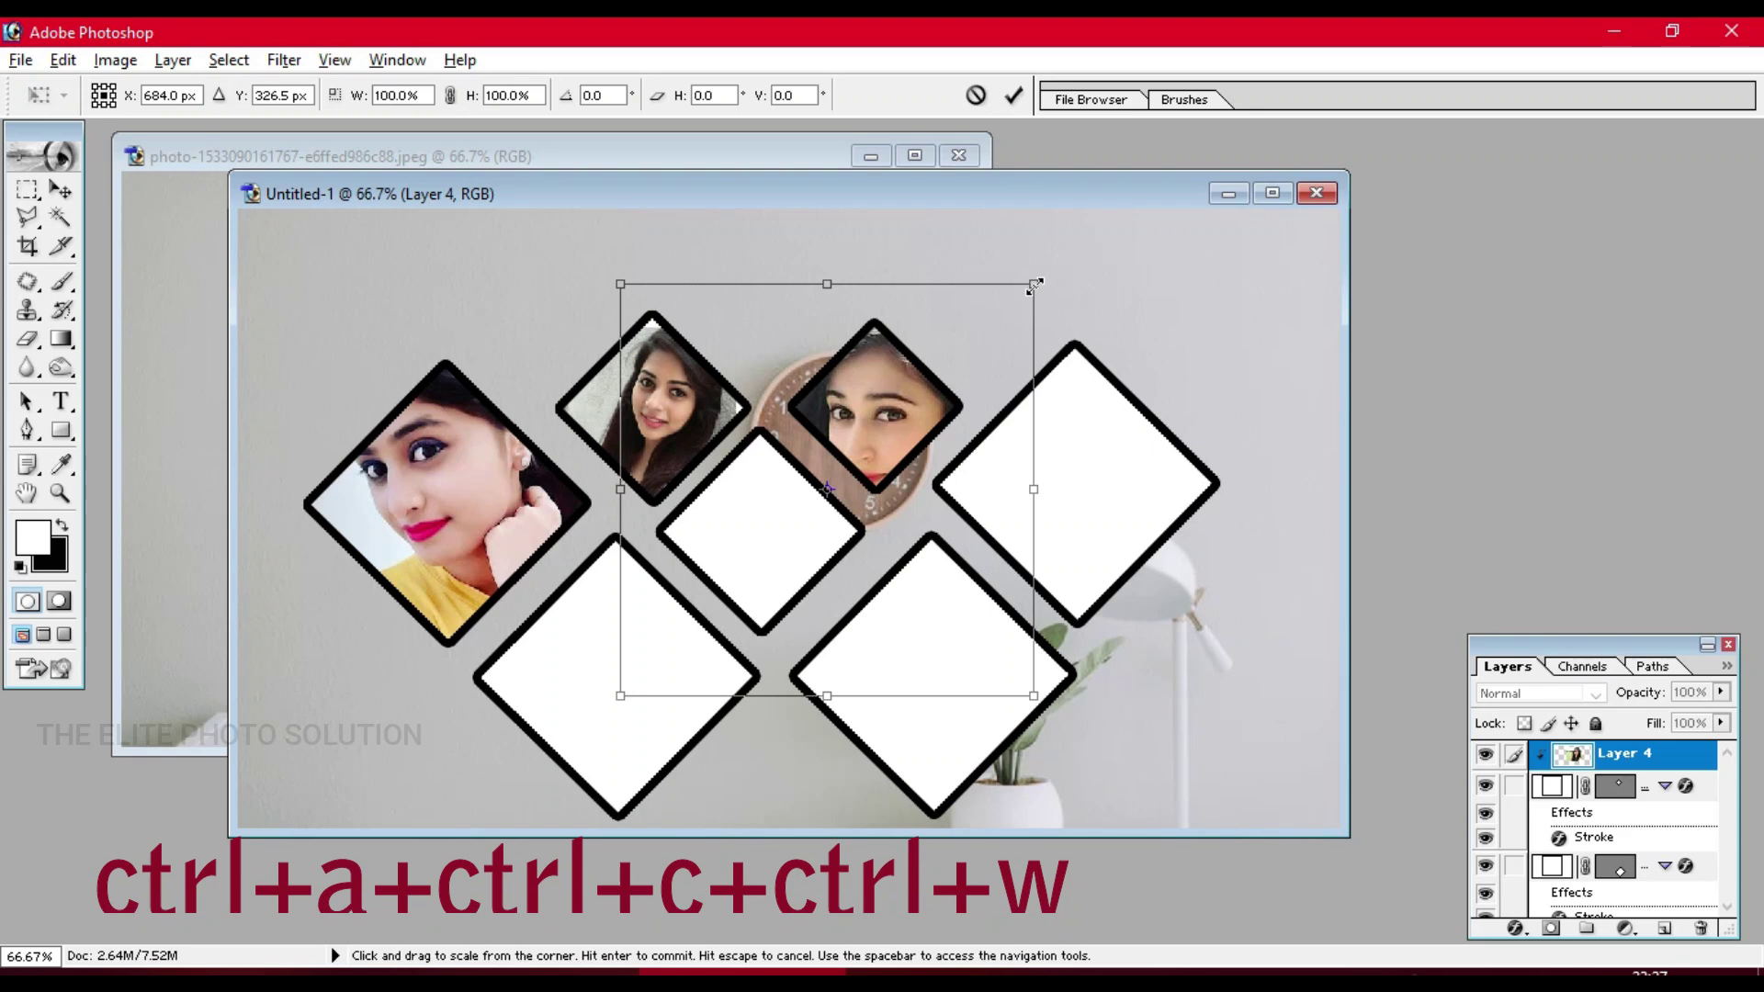
pyautogui.moveTo(1034, 285); pyautogui.dragTo(937, 378)
pyautogui.moveTo(896, 422); pyautogui.dragTo(904, 393)
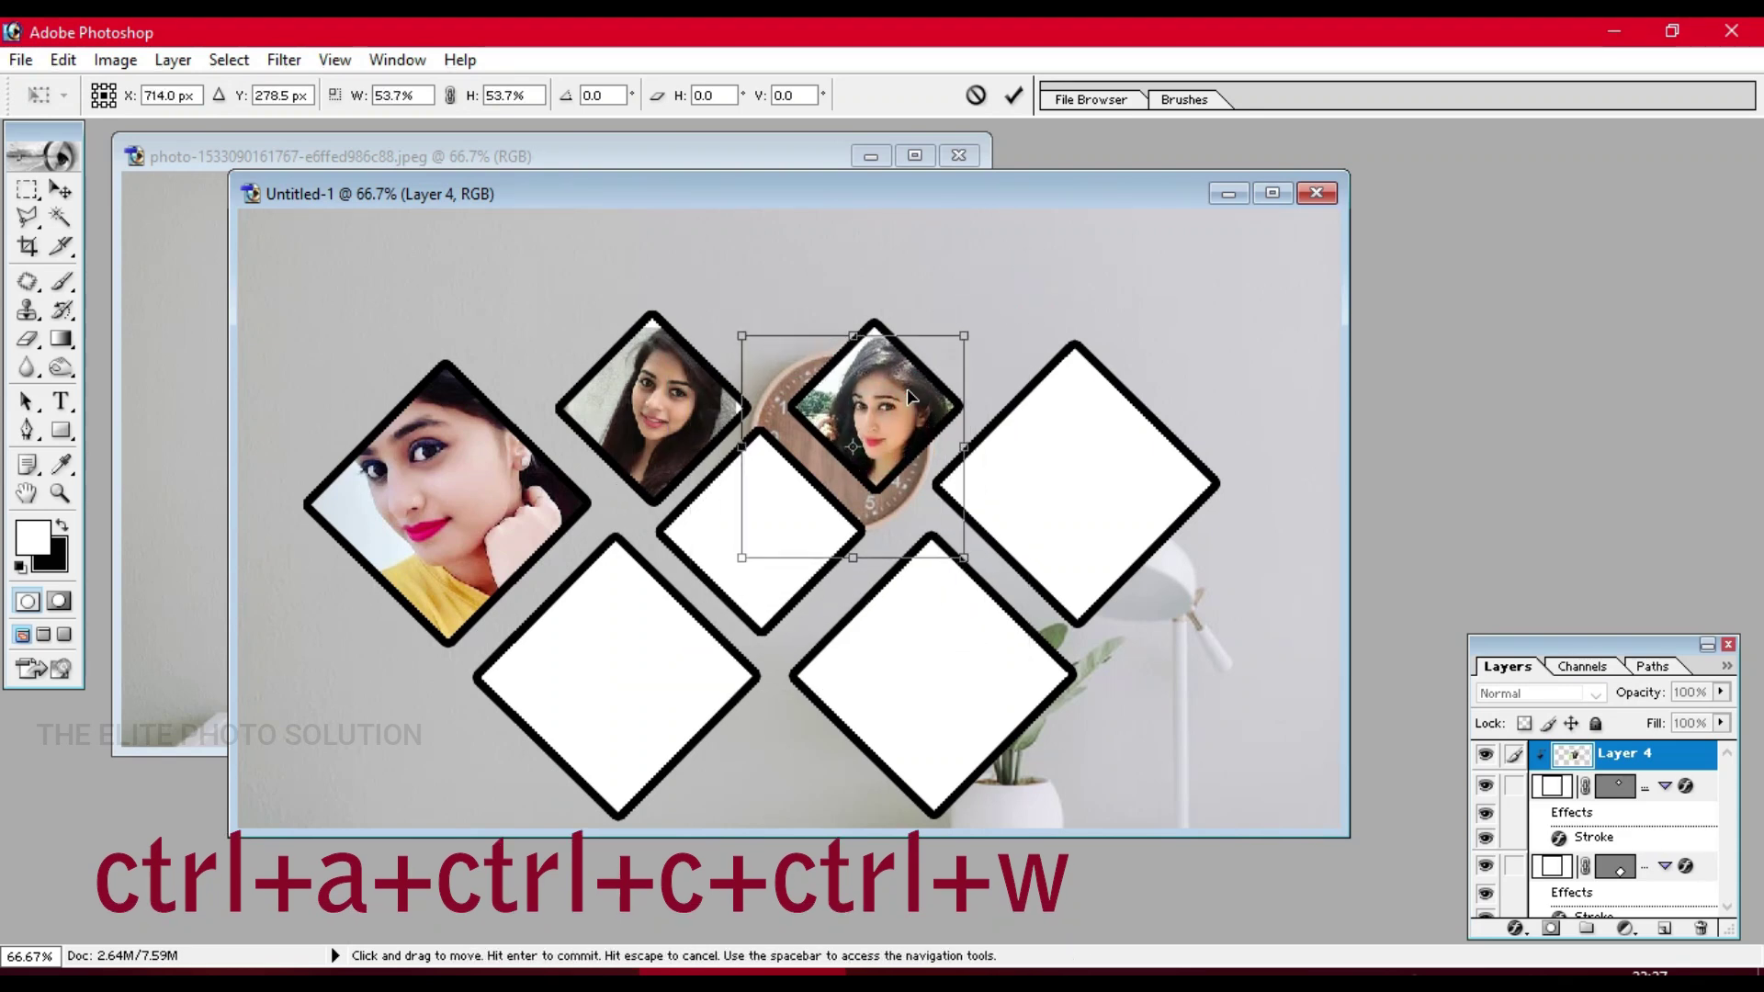
pyautogui.press('Return')
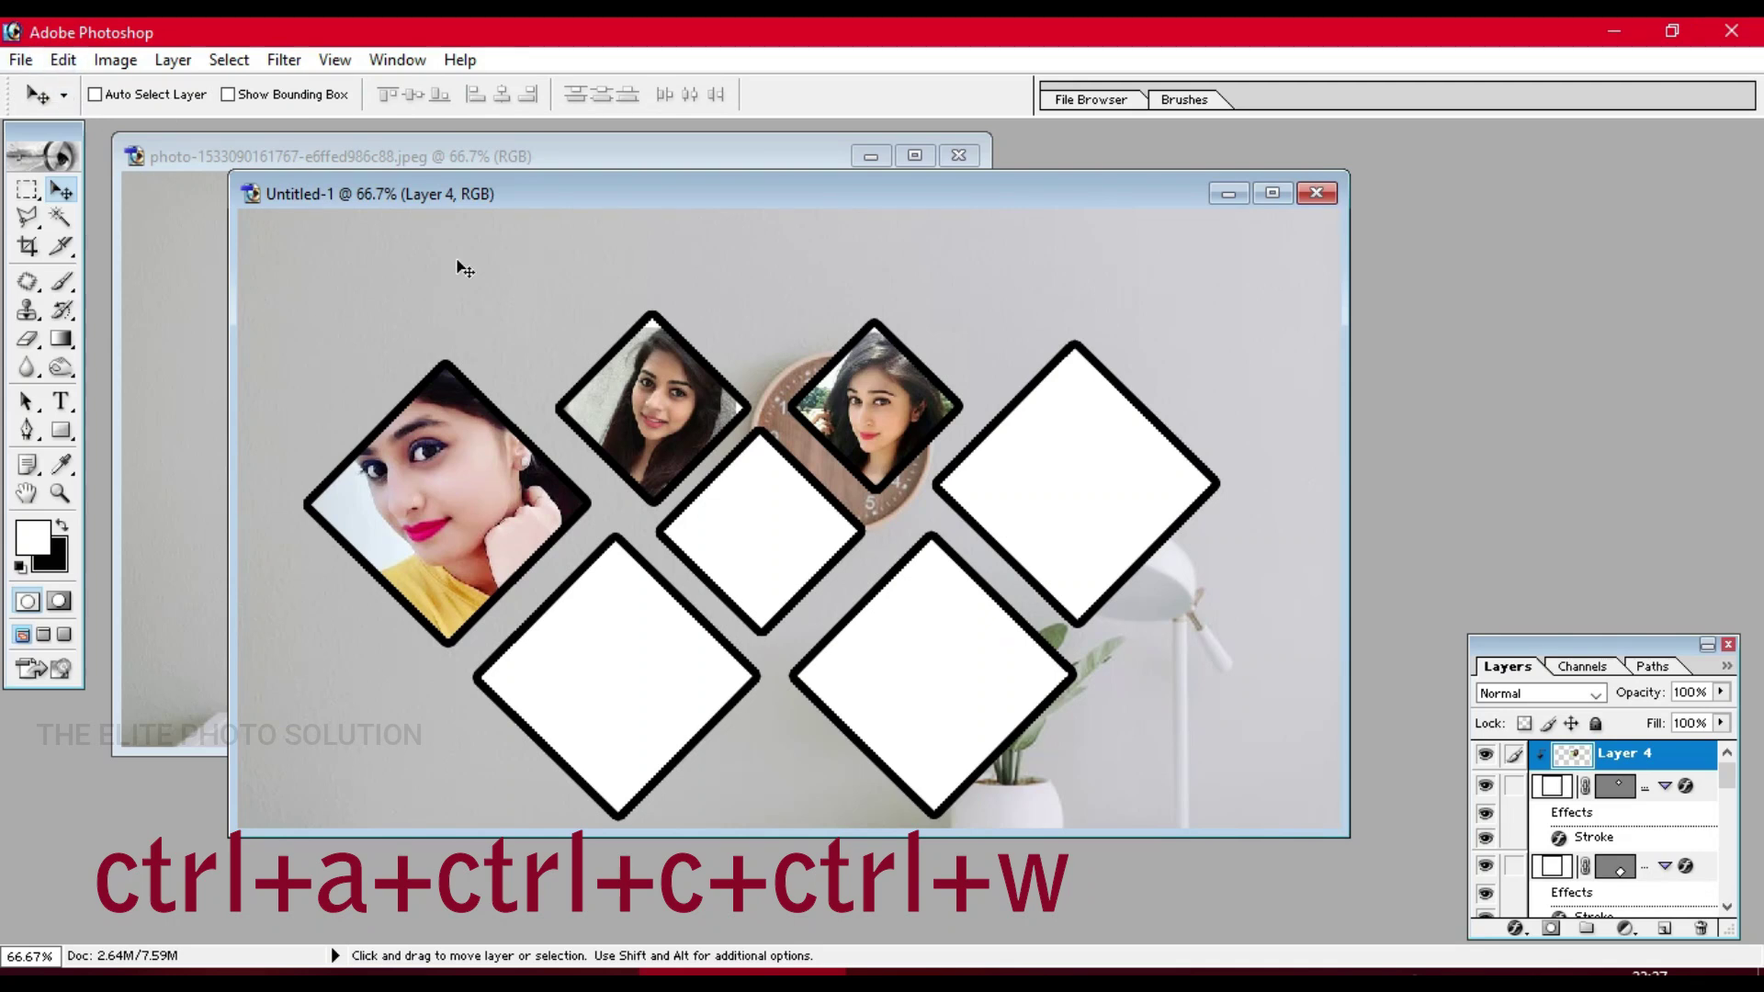
pyautogui.hotkey('ctrl', 'o')
# - Copy the yellow-top portrait, paste it clipped to the right diamond, and move it there
pyautogui.doubleClick(1139, 211)
pyautogui.hotkey('ctrl', 'a')
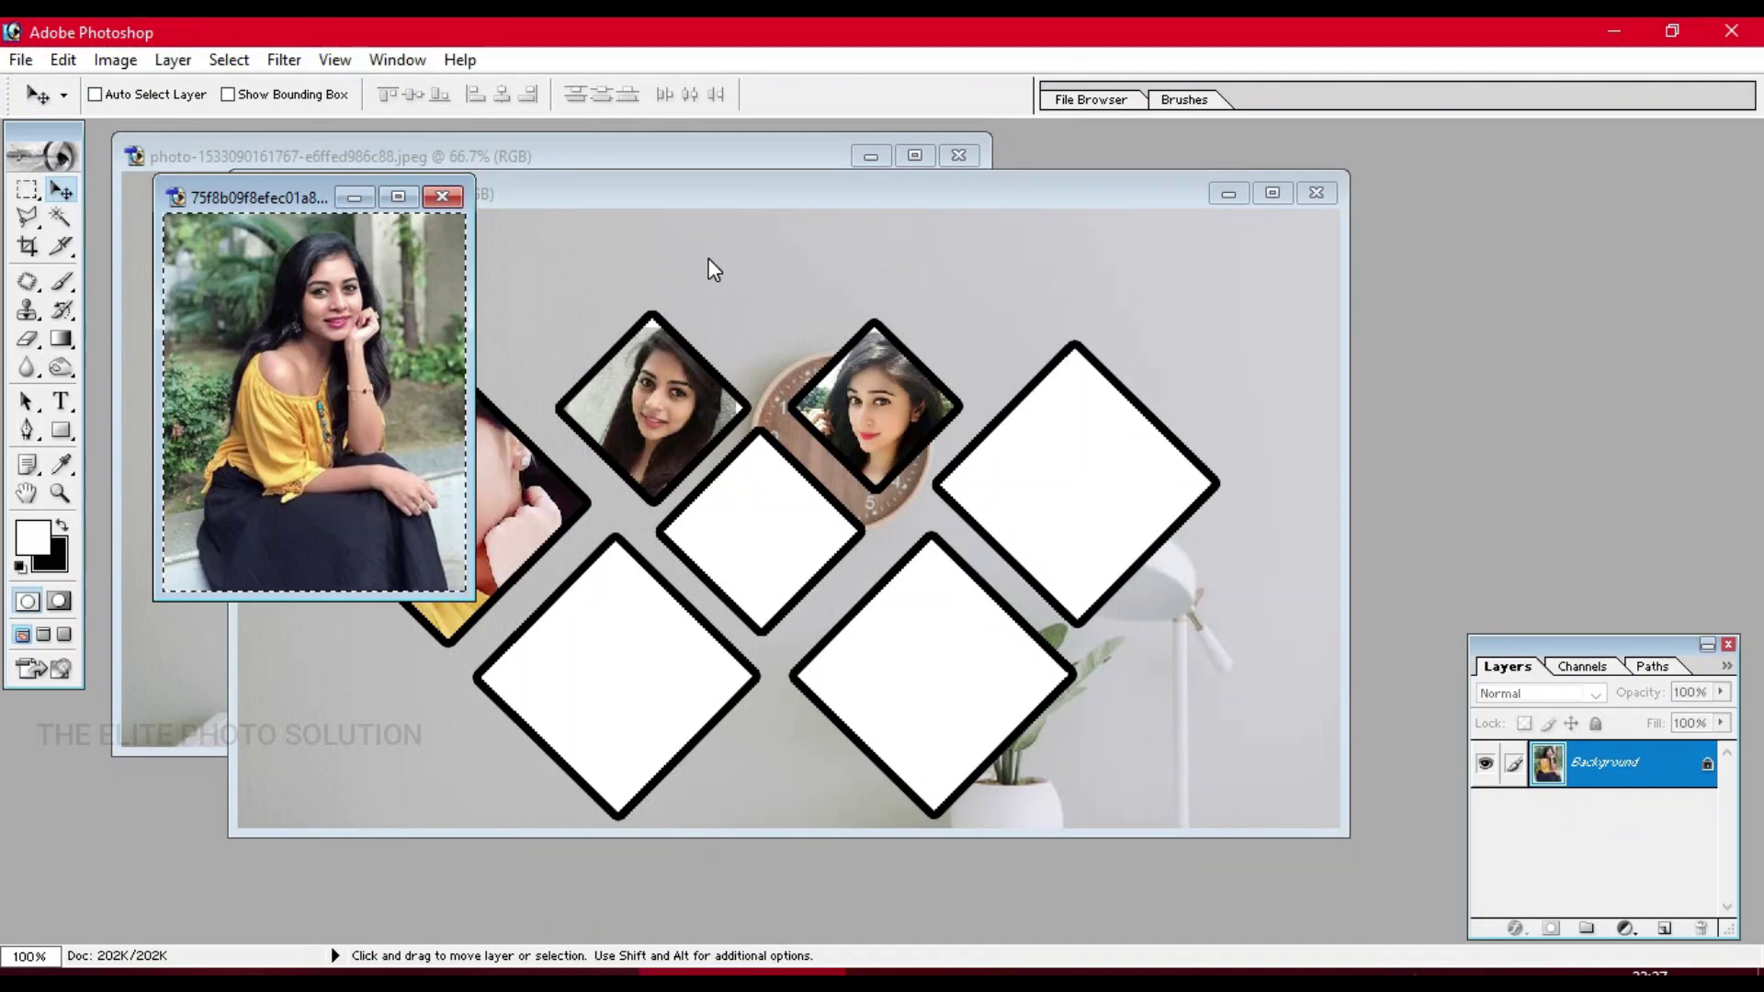
pyautogui.hotkey('ctrl', 'w')
pyautogui.rightClick(1070, 442)
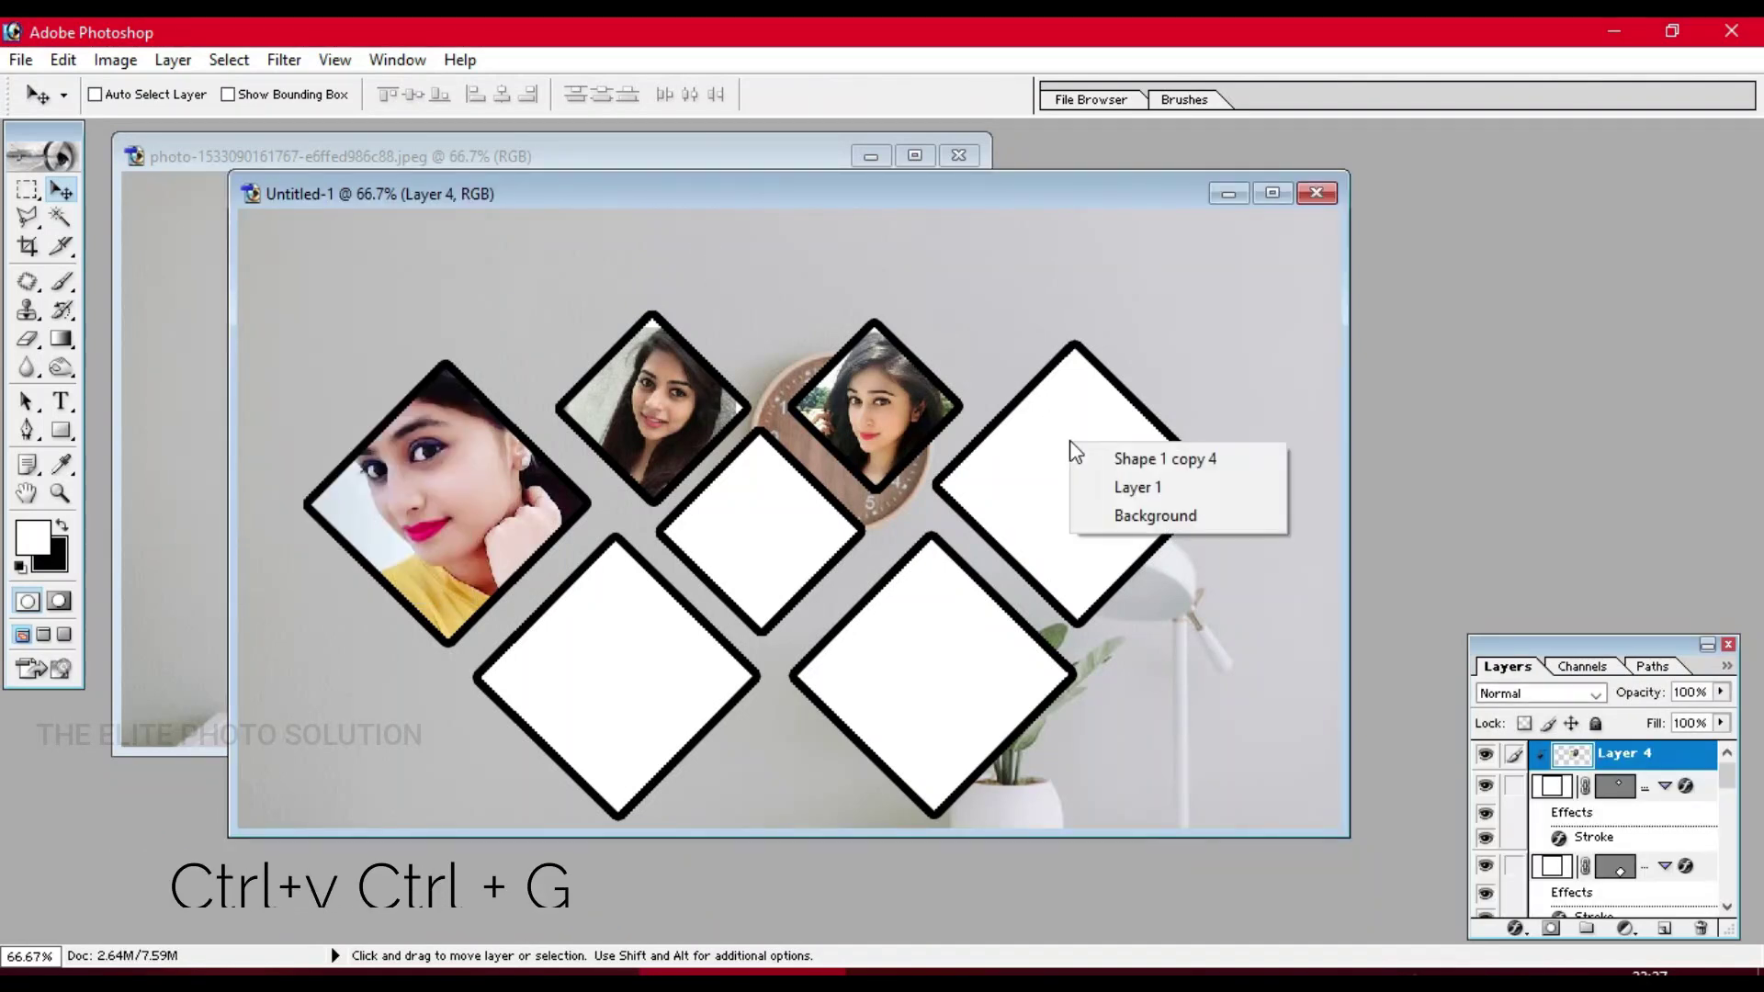
pyautogui.click(1099, 460)
pyautogui.hotkey('ctrl', 'v')
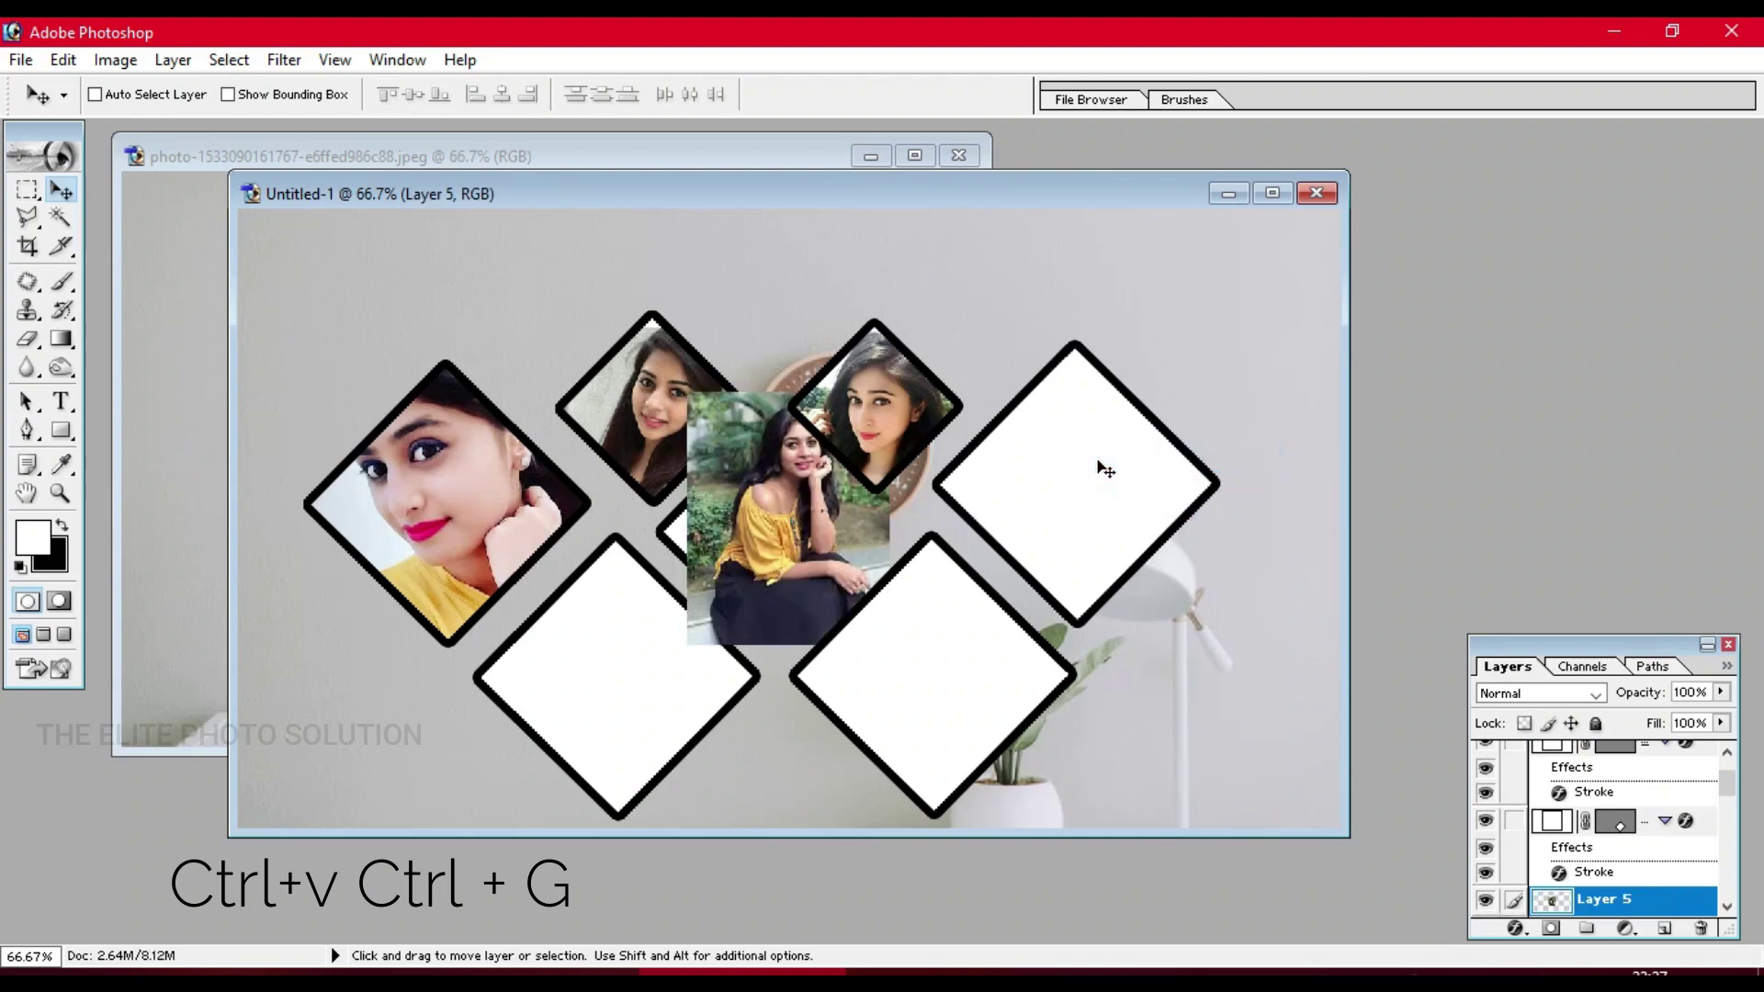
pyautogui.hotkey('ctrl', 'g')
pyautogui.moveTo(887, 504); pyautogui.dragTo(1170, 471)
# - Enlarge the yellow-top portrait to about 129% and shift it slightly down
pyautogui.hotkey('ctrl', 't')
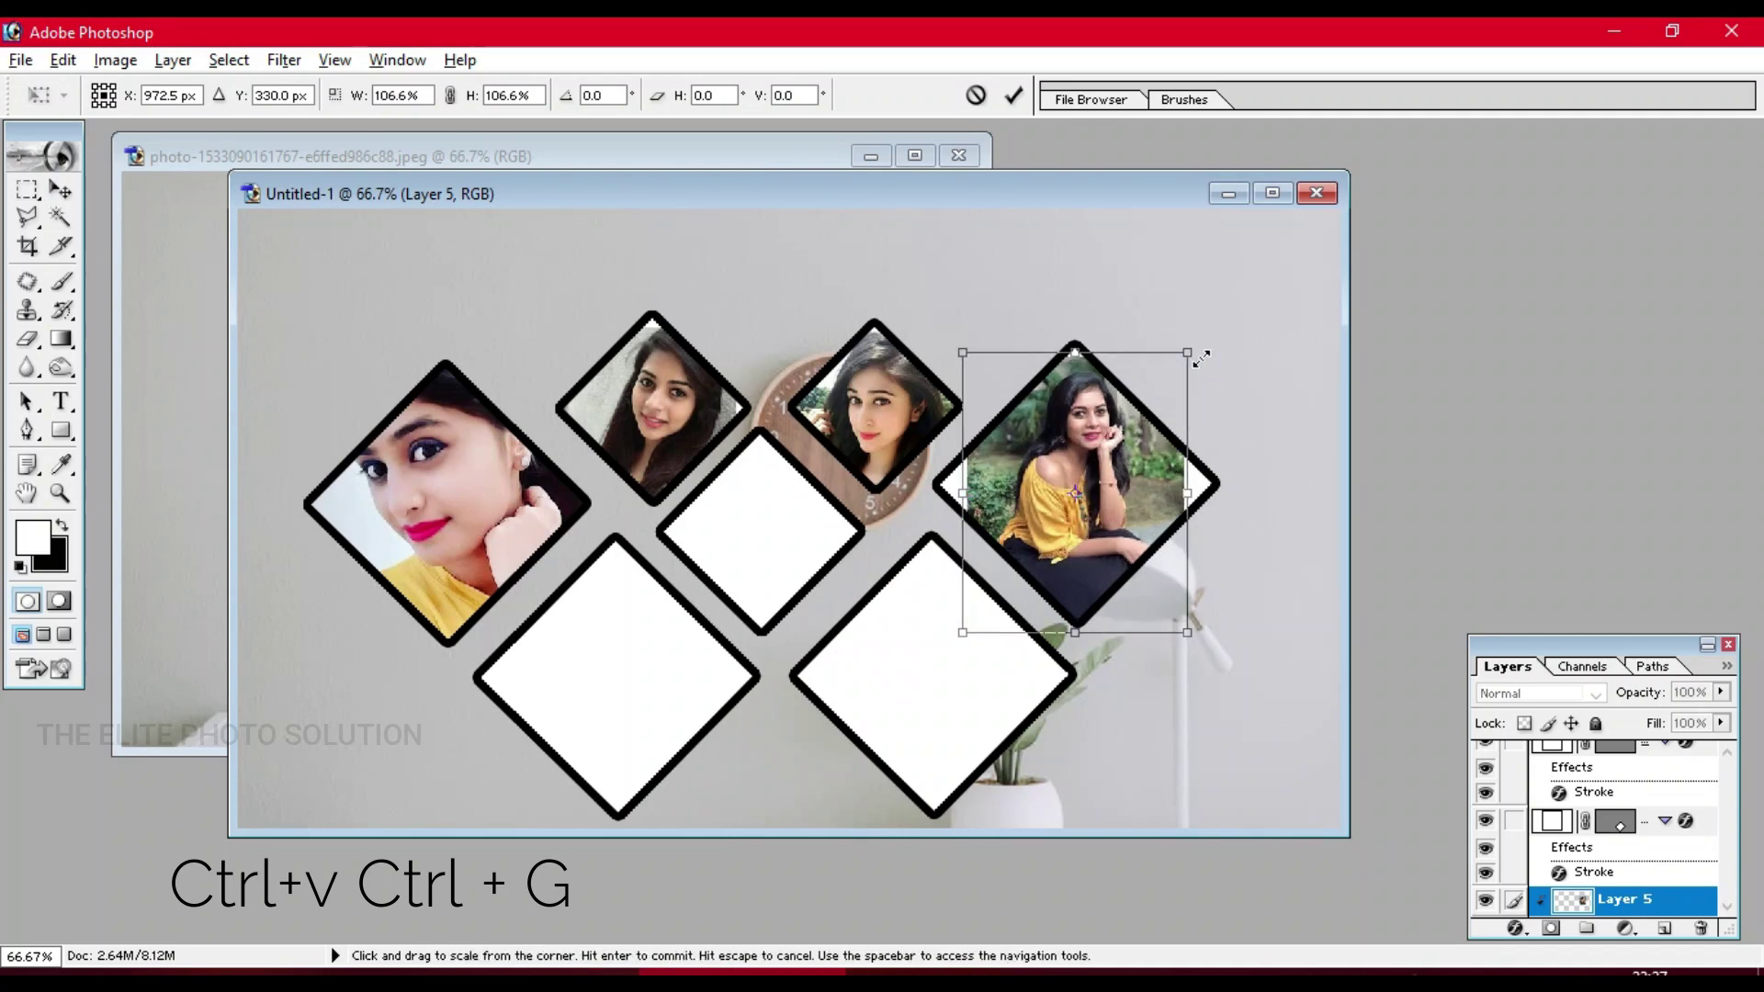
pyautogui.moveTo(1176, 366); pyautogui.dragTo(1206, 329)
pyautogui.moveTo(1119, 446); pyautogui.dragTo(1119, 460)
pyautogui.press('Return')
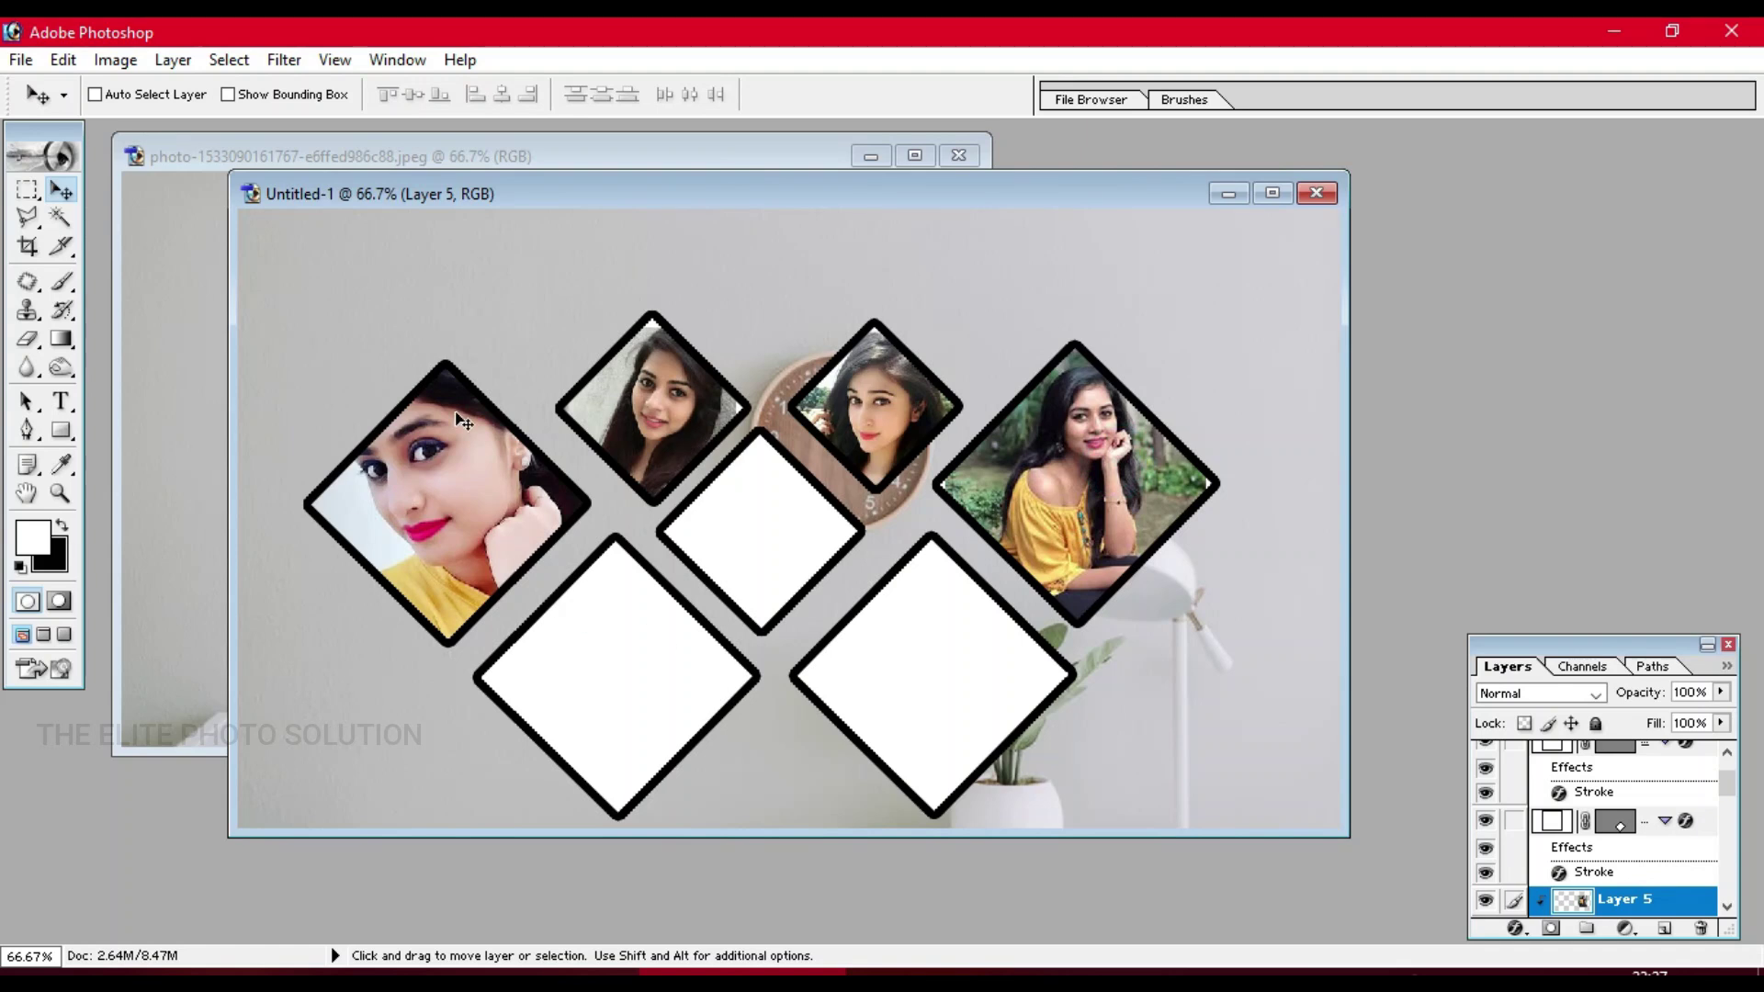
# - Open the black-dress portrait, copy the whole image and close it
pyautogui.hotkey('ctrl', 'o')
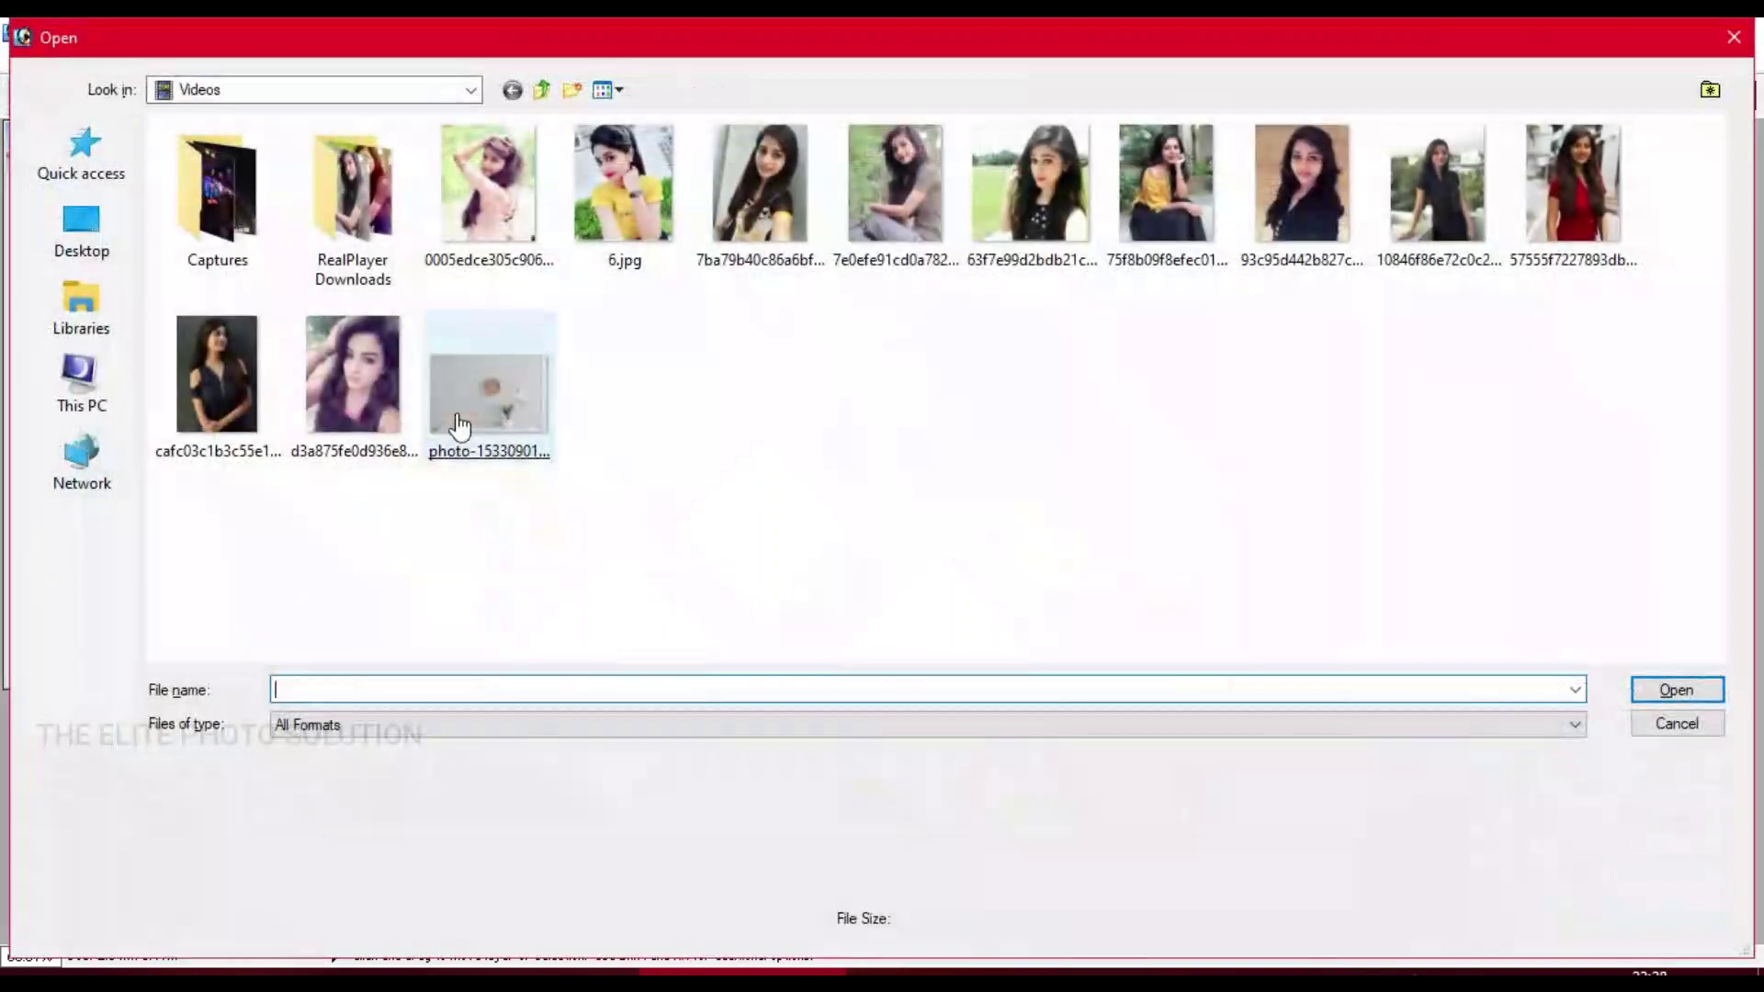
pyautogui.doubleClick(1435, 188)
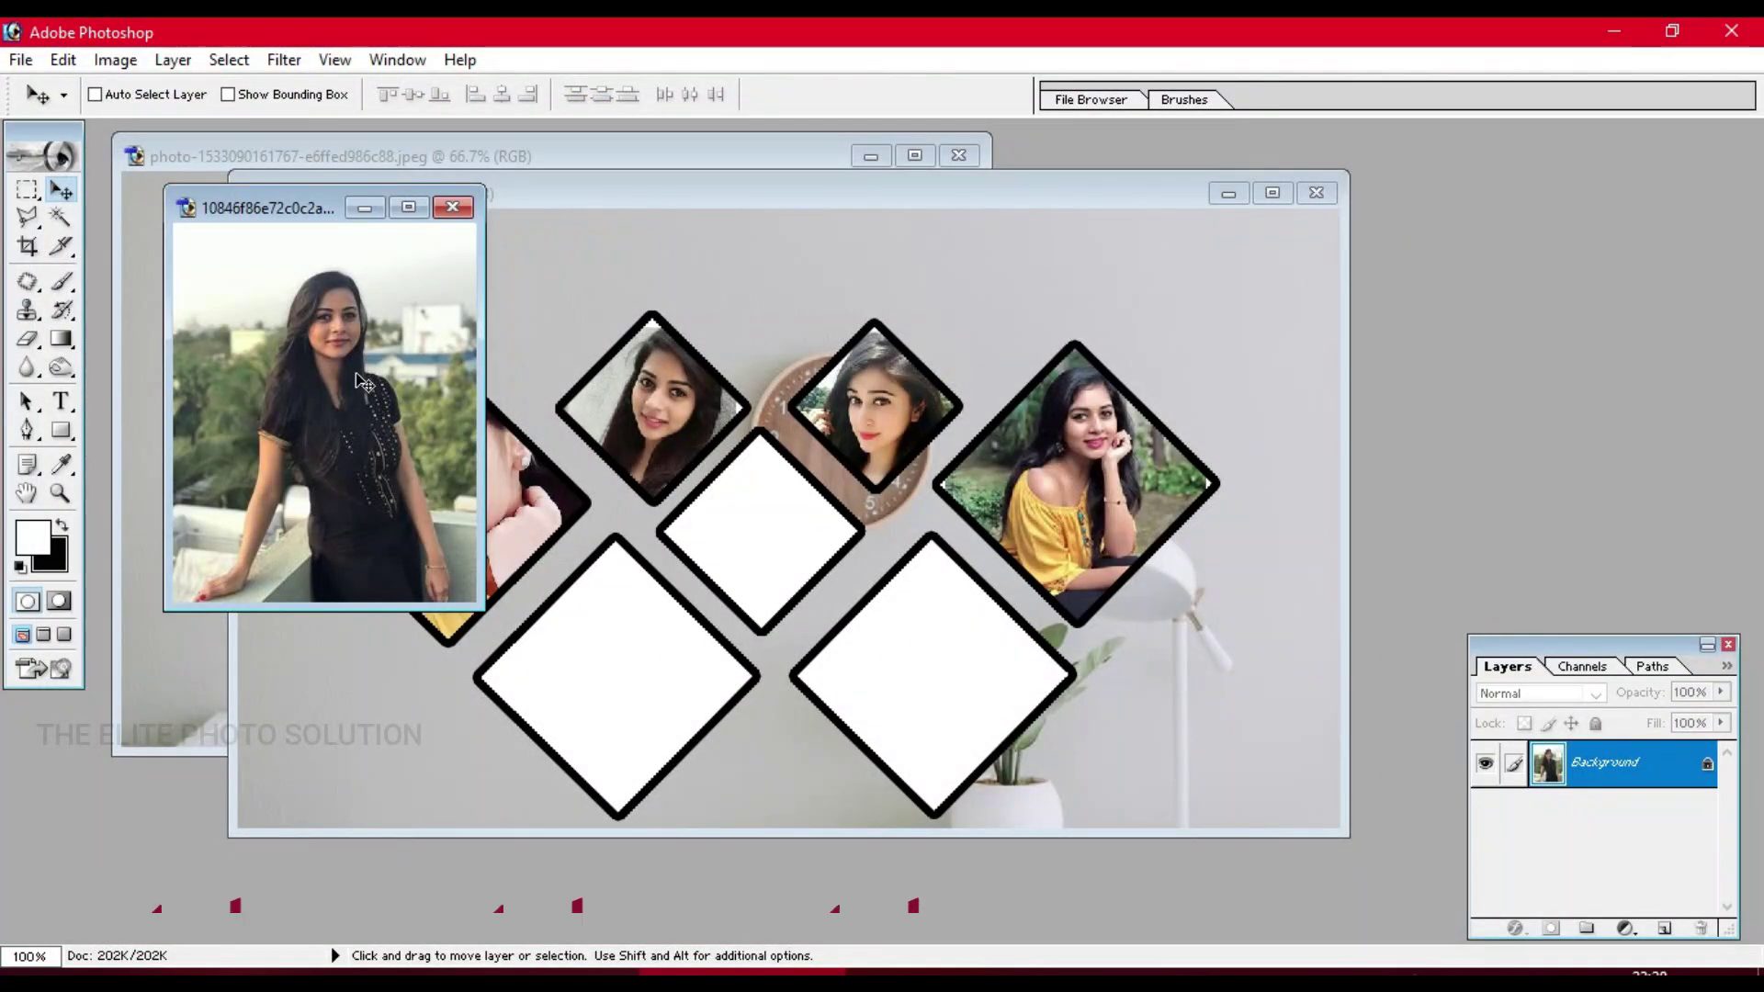
pyautogui.hotkey('ctrl', 'a')
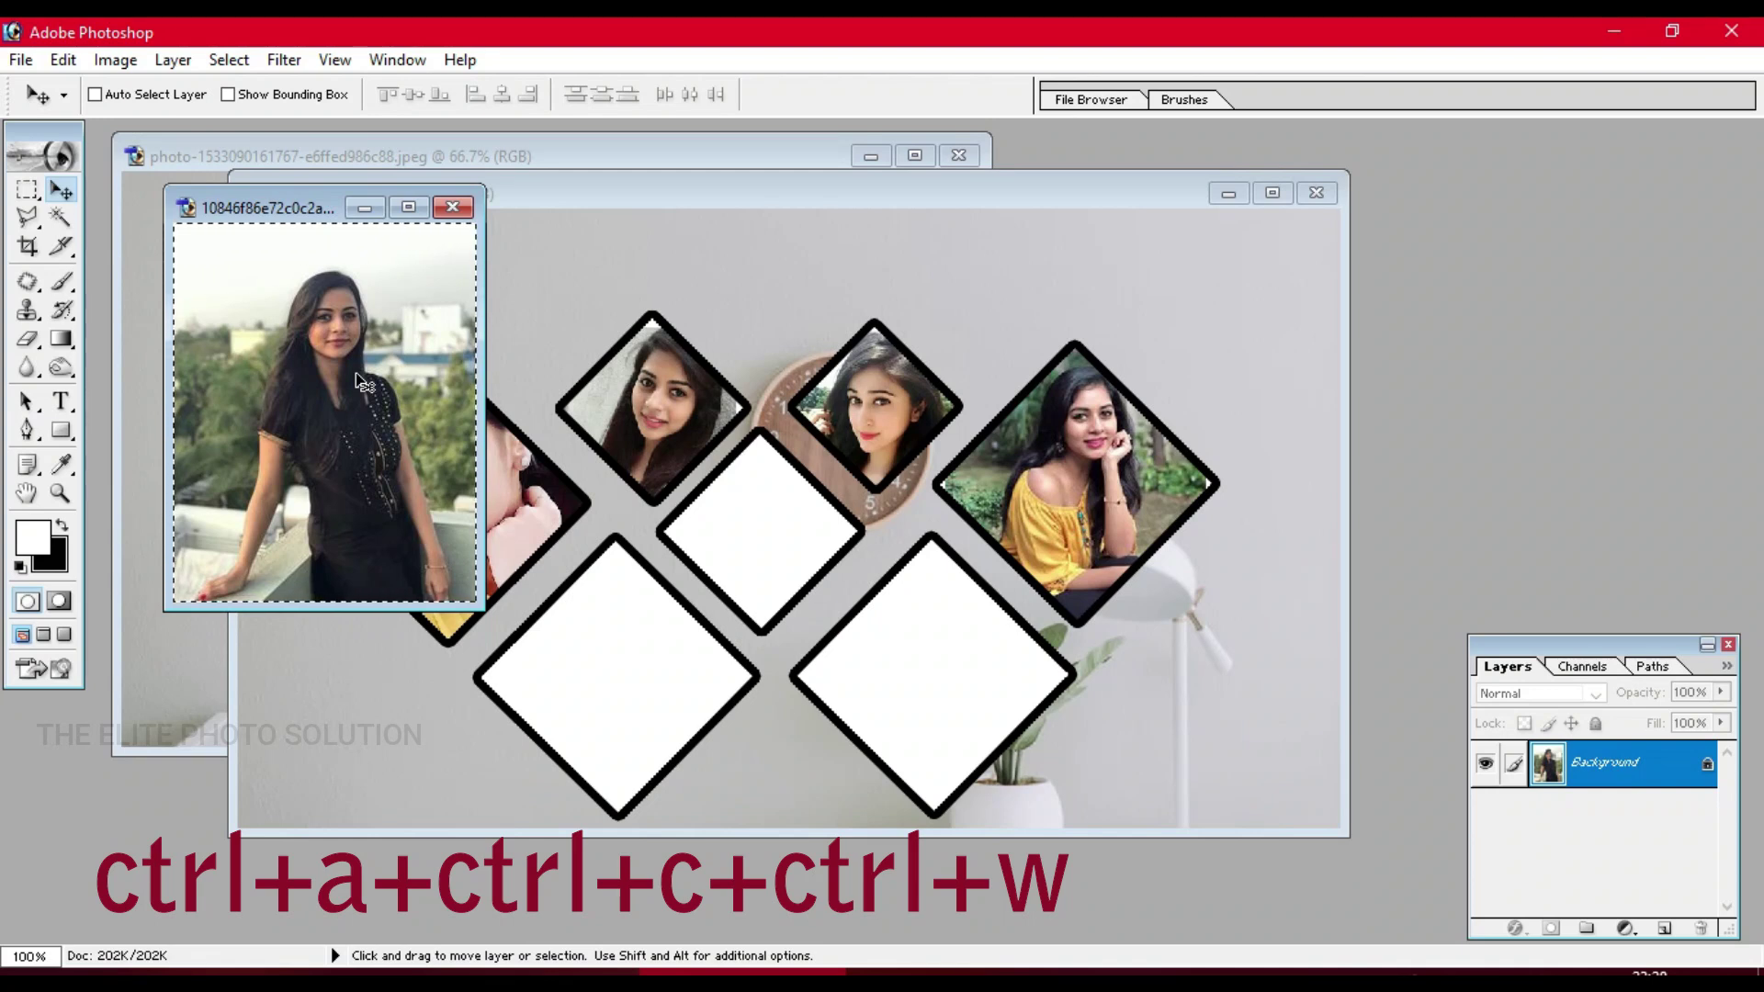
pyautogui.hotkey('ctrl', 'c')
pyautogui.hotkey('ctrl', 'w')
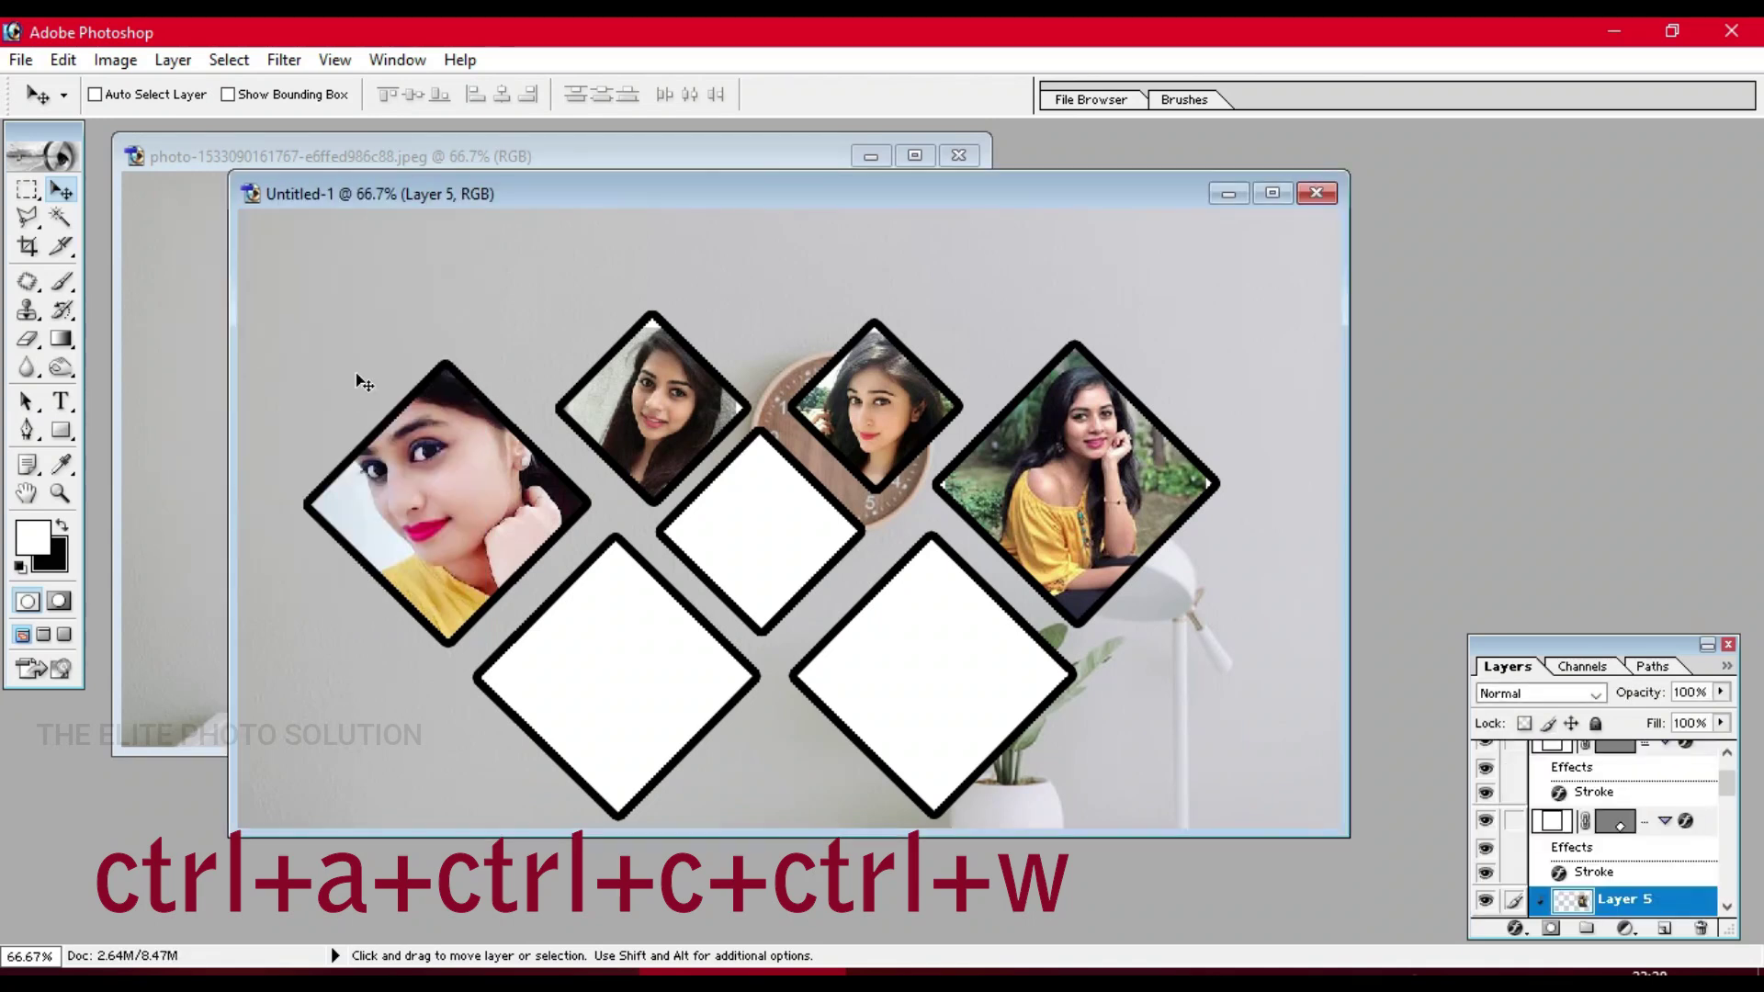
# - Paste the black-dress portrait clipped to Shape 1 copy 2 and move it into the lower-left diamond
pyautogui.rightClick(616, 659)
pyautogui.click(639, 670)
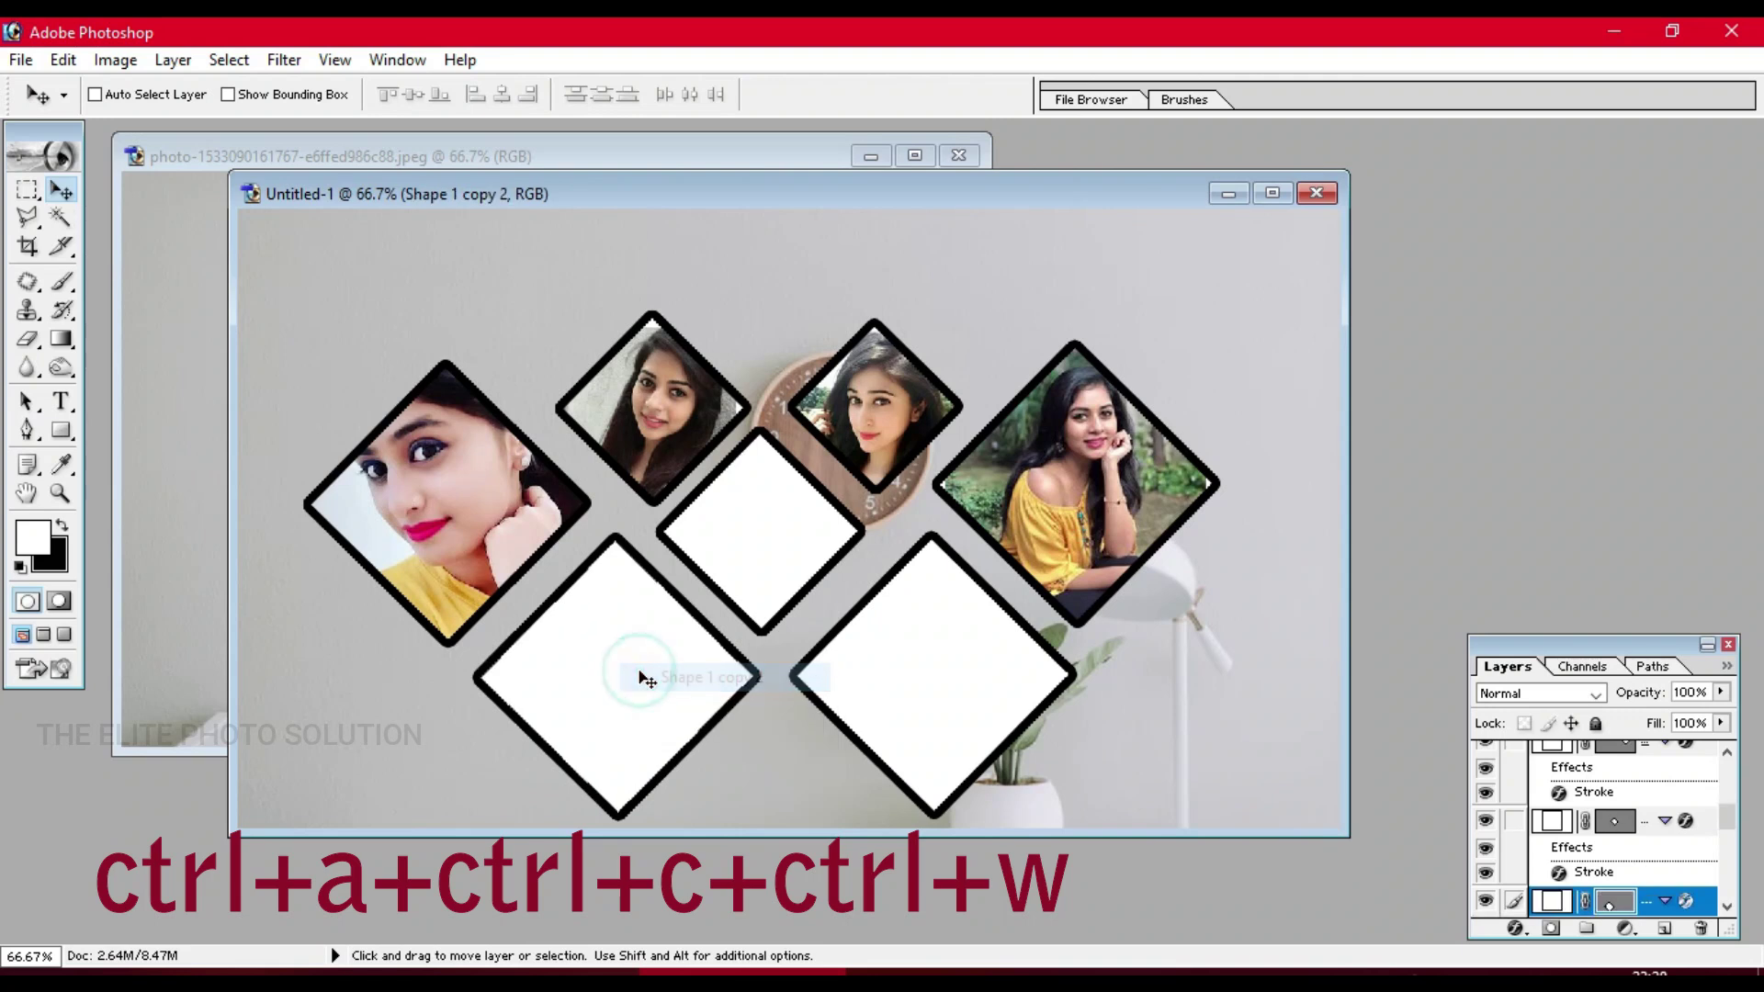
pyautogui.hotkey('ctrl', 'v')
pyautogui.hotkey('ctrl', 'g')
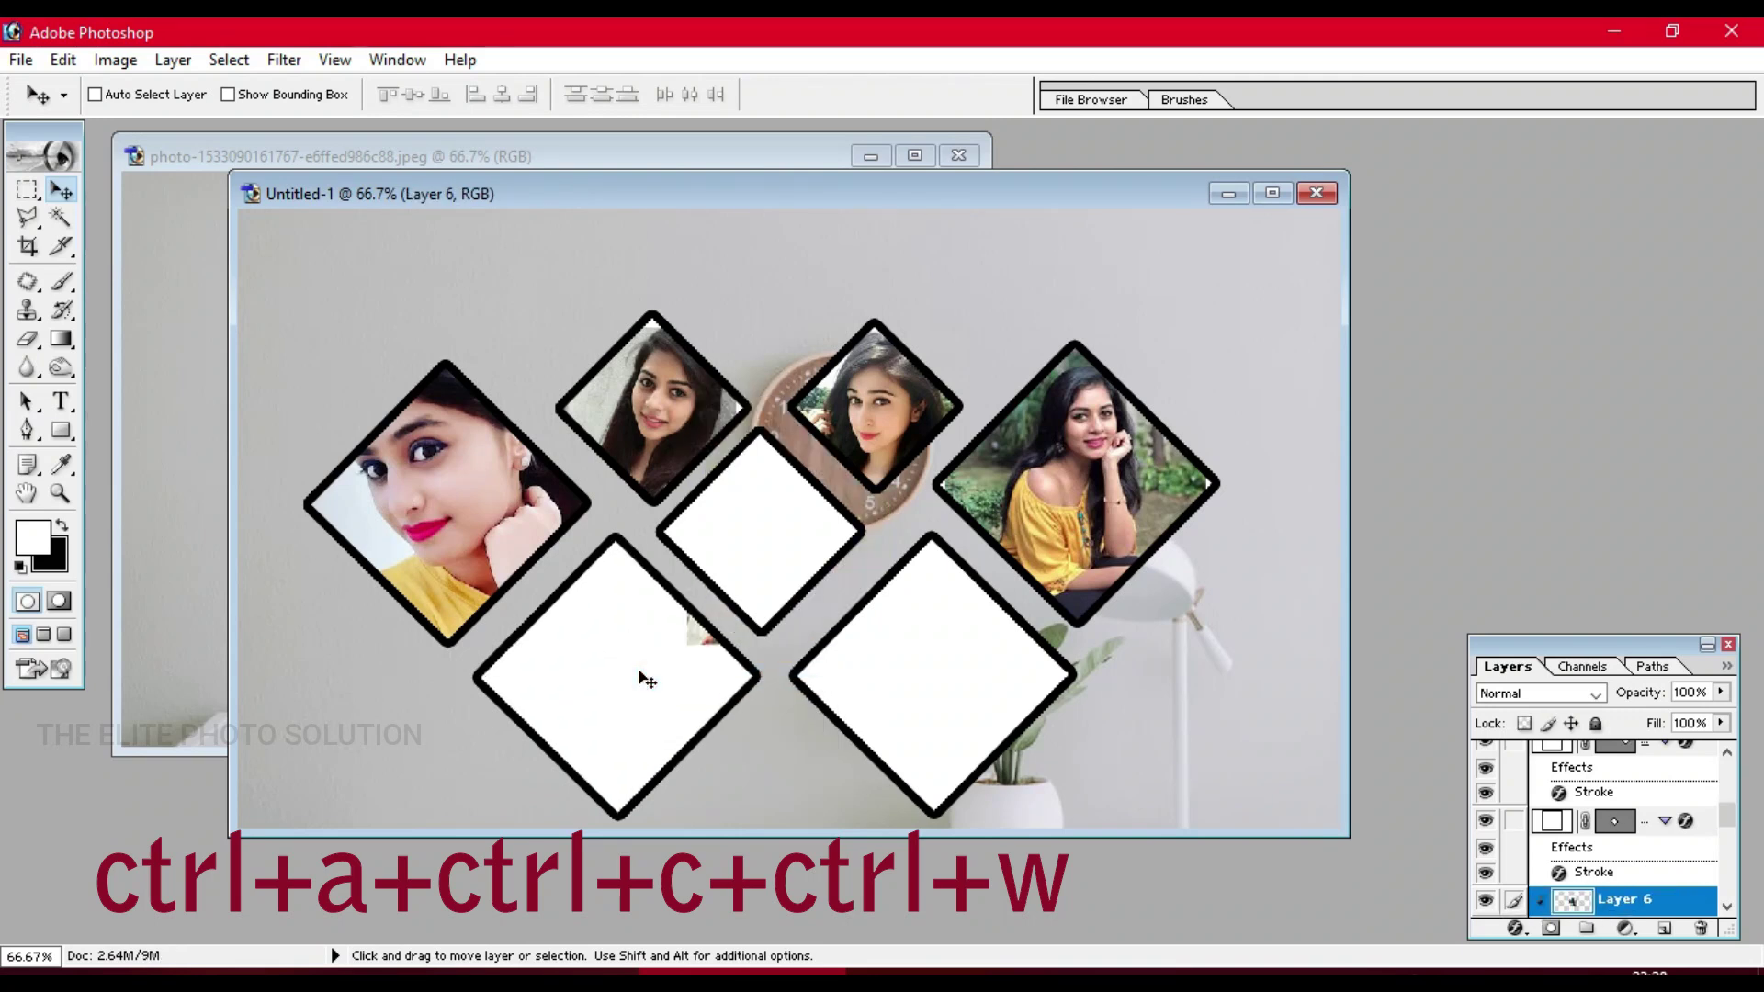
pyautogui.moveTo(691, 647); pyautogui.dragTo(515, 776)
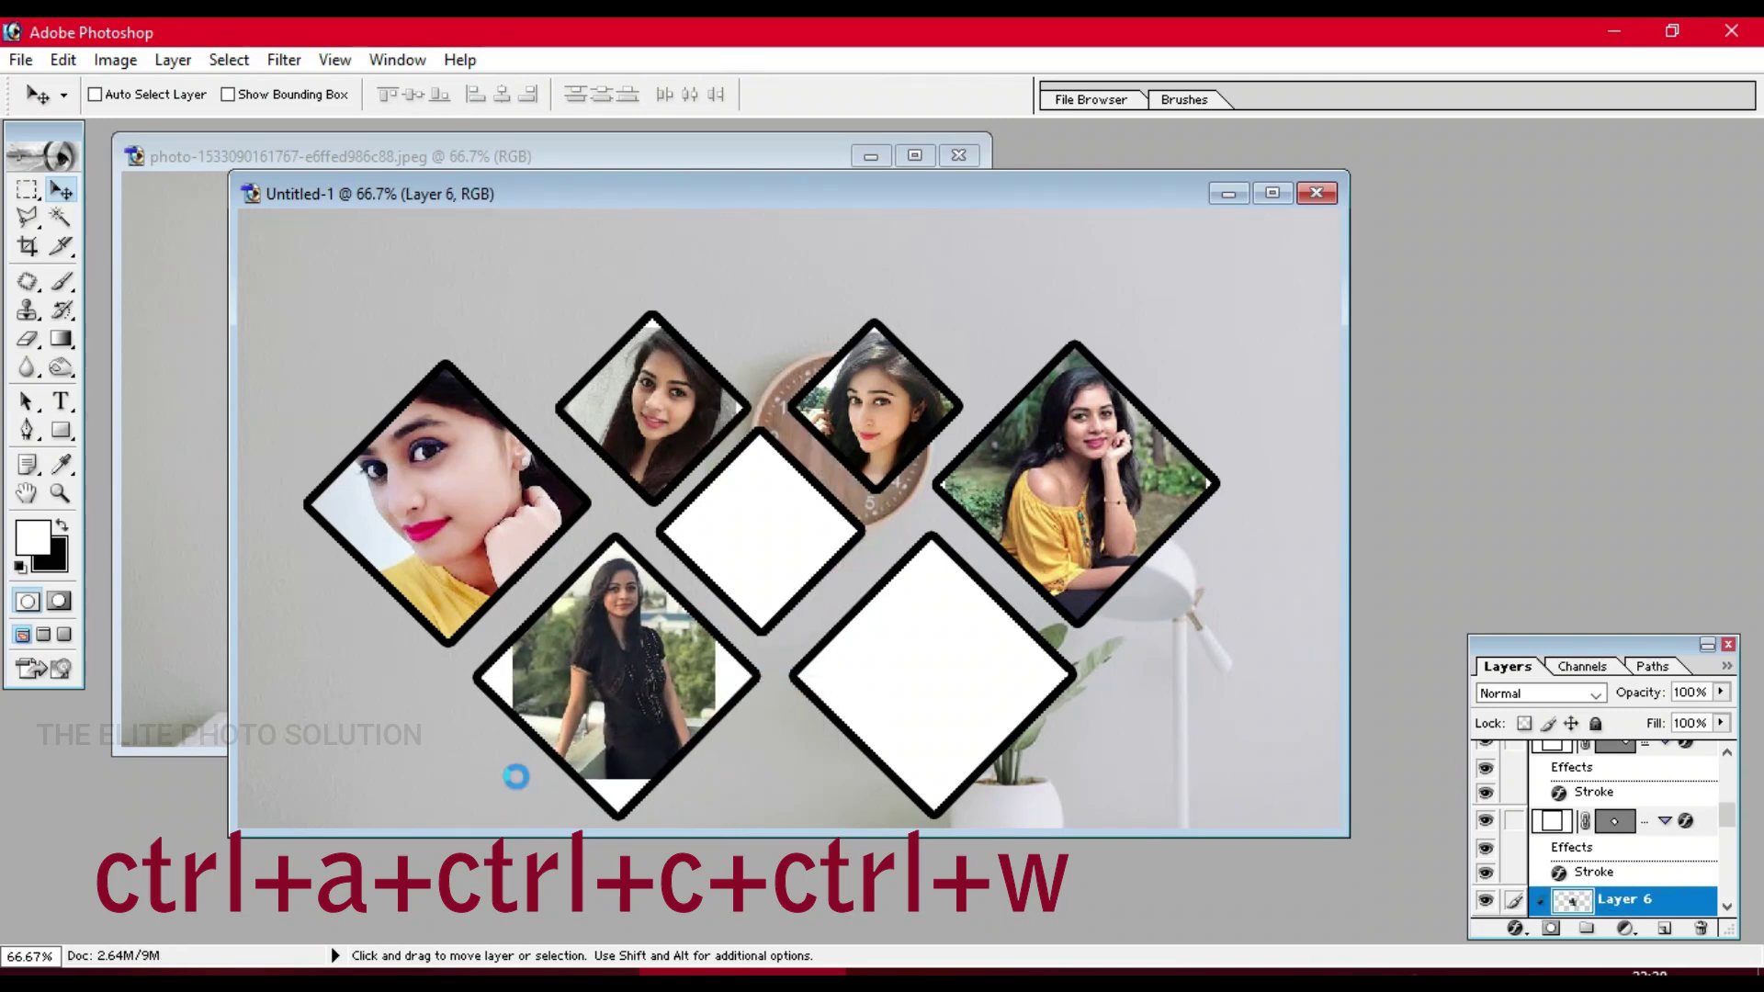
# - Enlarge the black-dress portrait to about 199% and shift it down
pyautogui.hotkey('ctrl', 't')
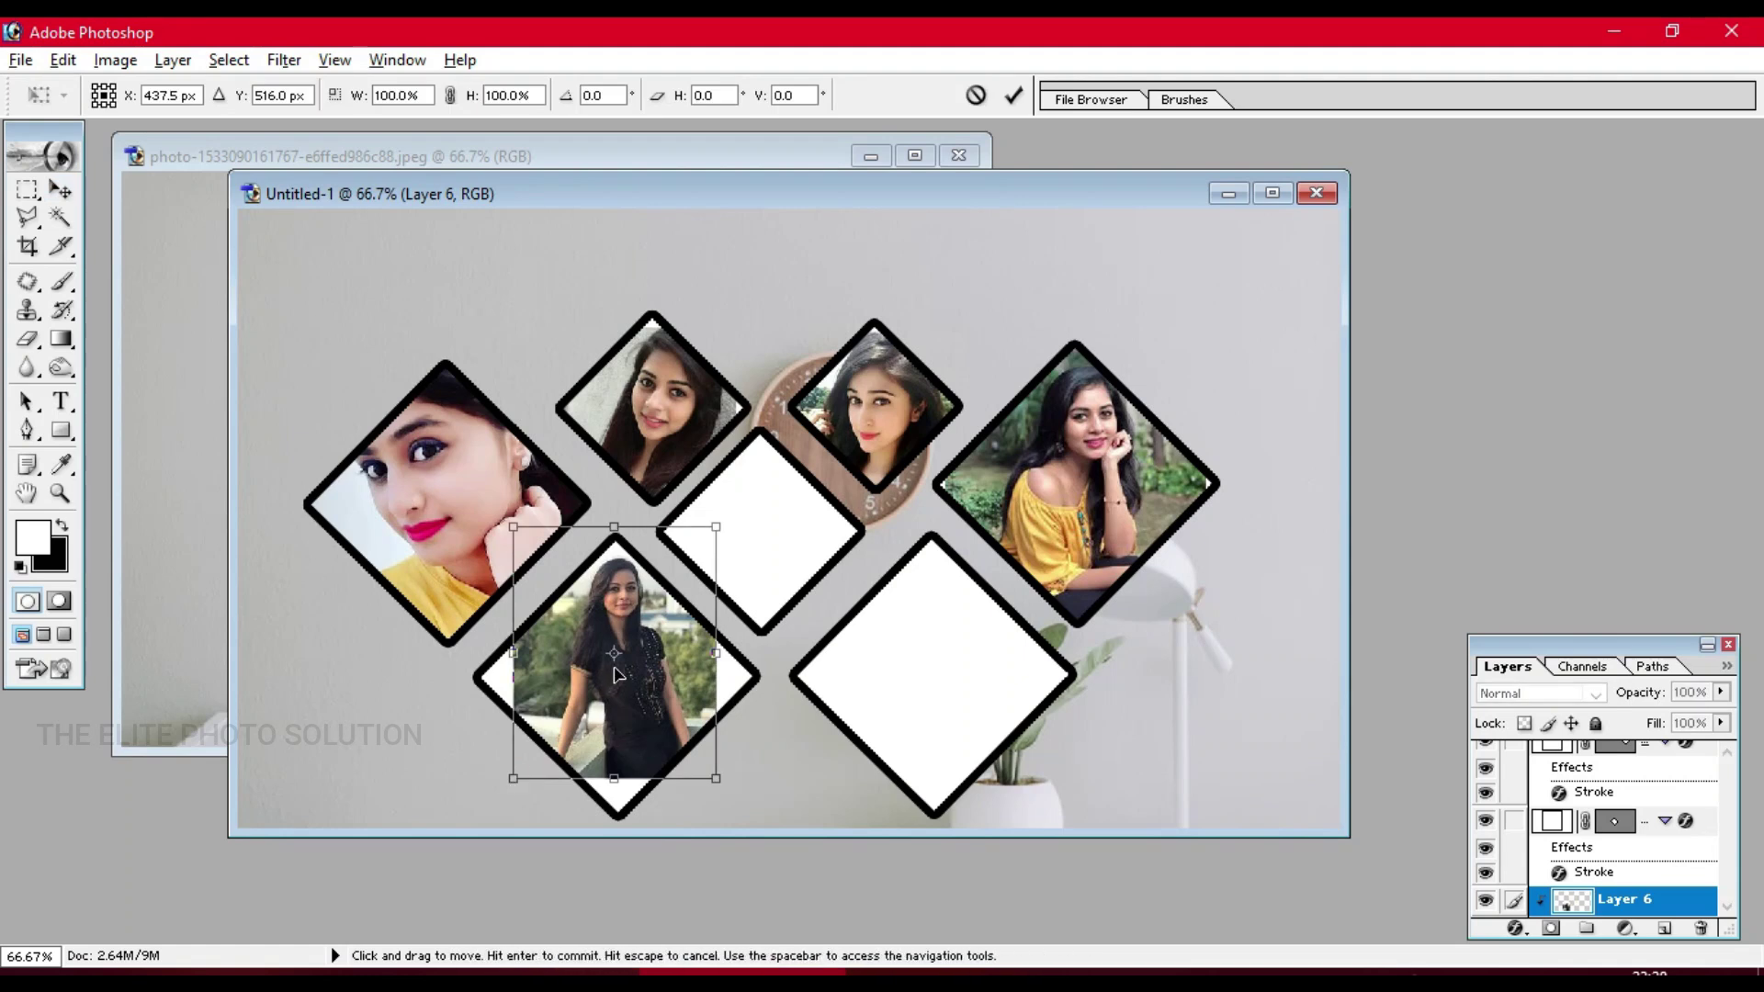
pyautogui.moveTo(716, 527)
pyautogui.mouseDown()
pyautogui.moveTo(848, 464)
pyautogui.moveTo(827, 432)
pyautogui.mouseUp()
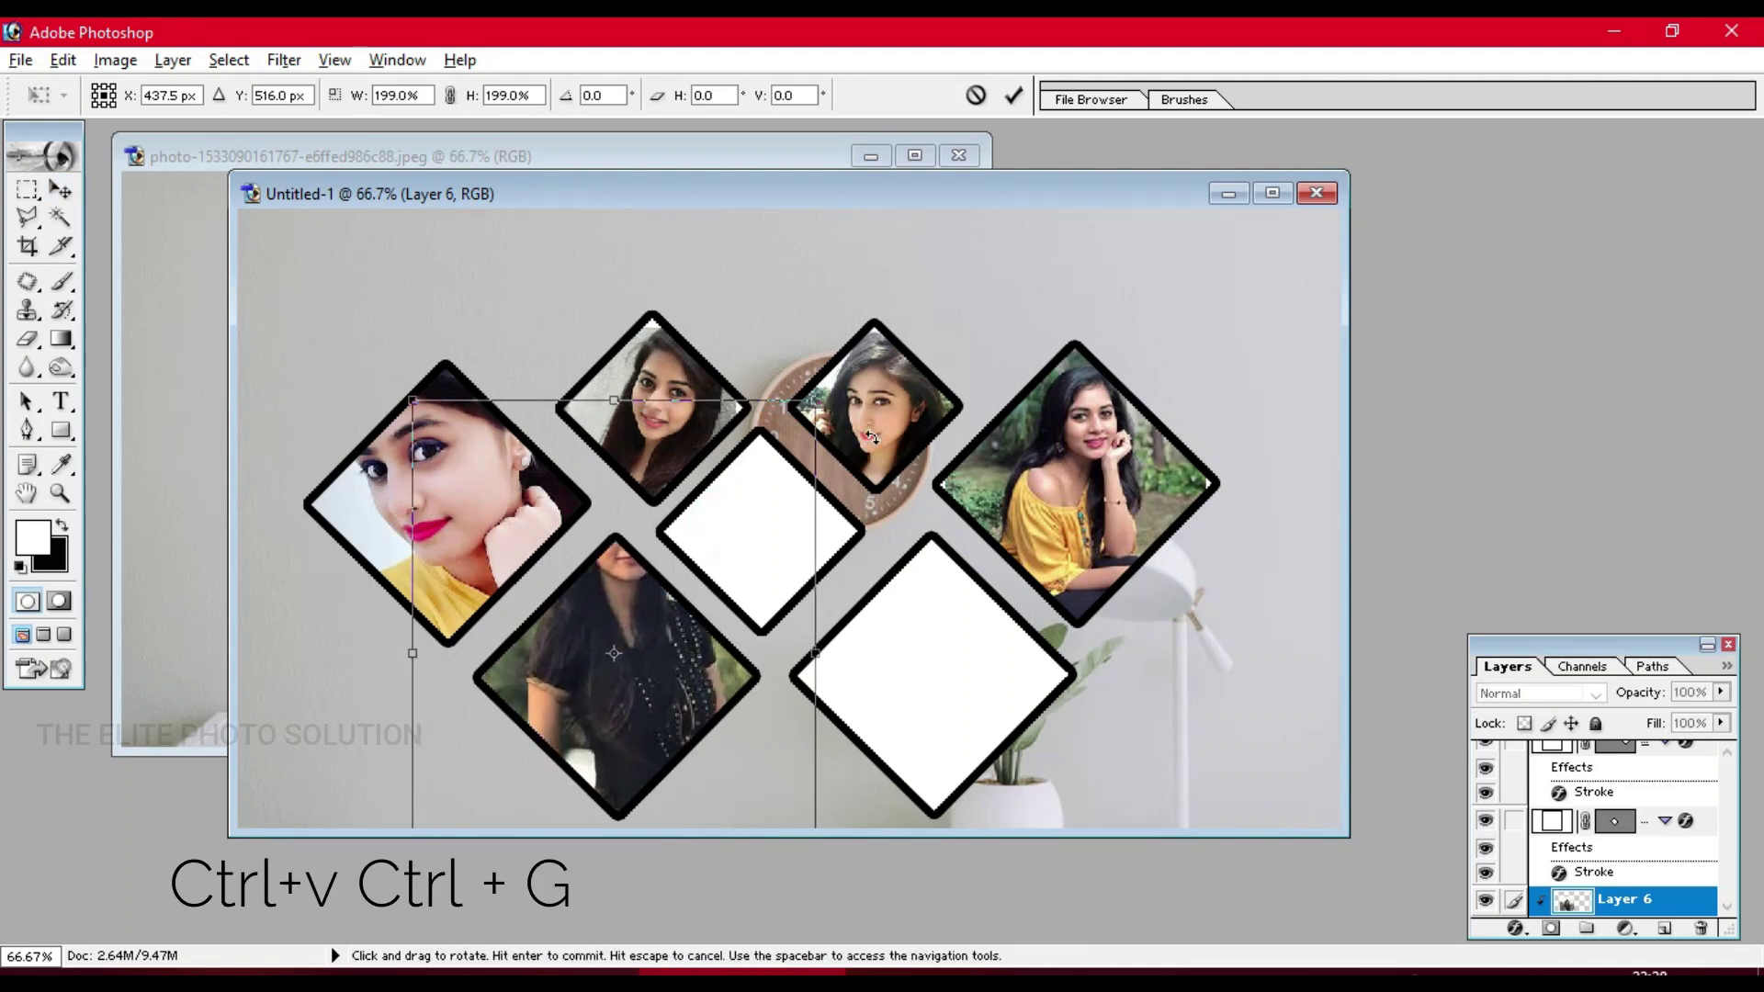
pyautogui.moveTo(667, 680); pyautogui.dragTo(667, 744)
pyautogui.press('Return')
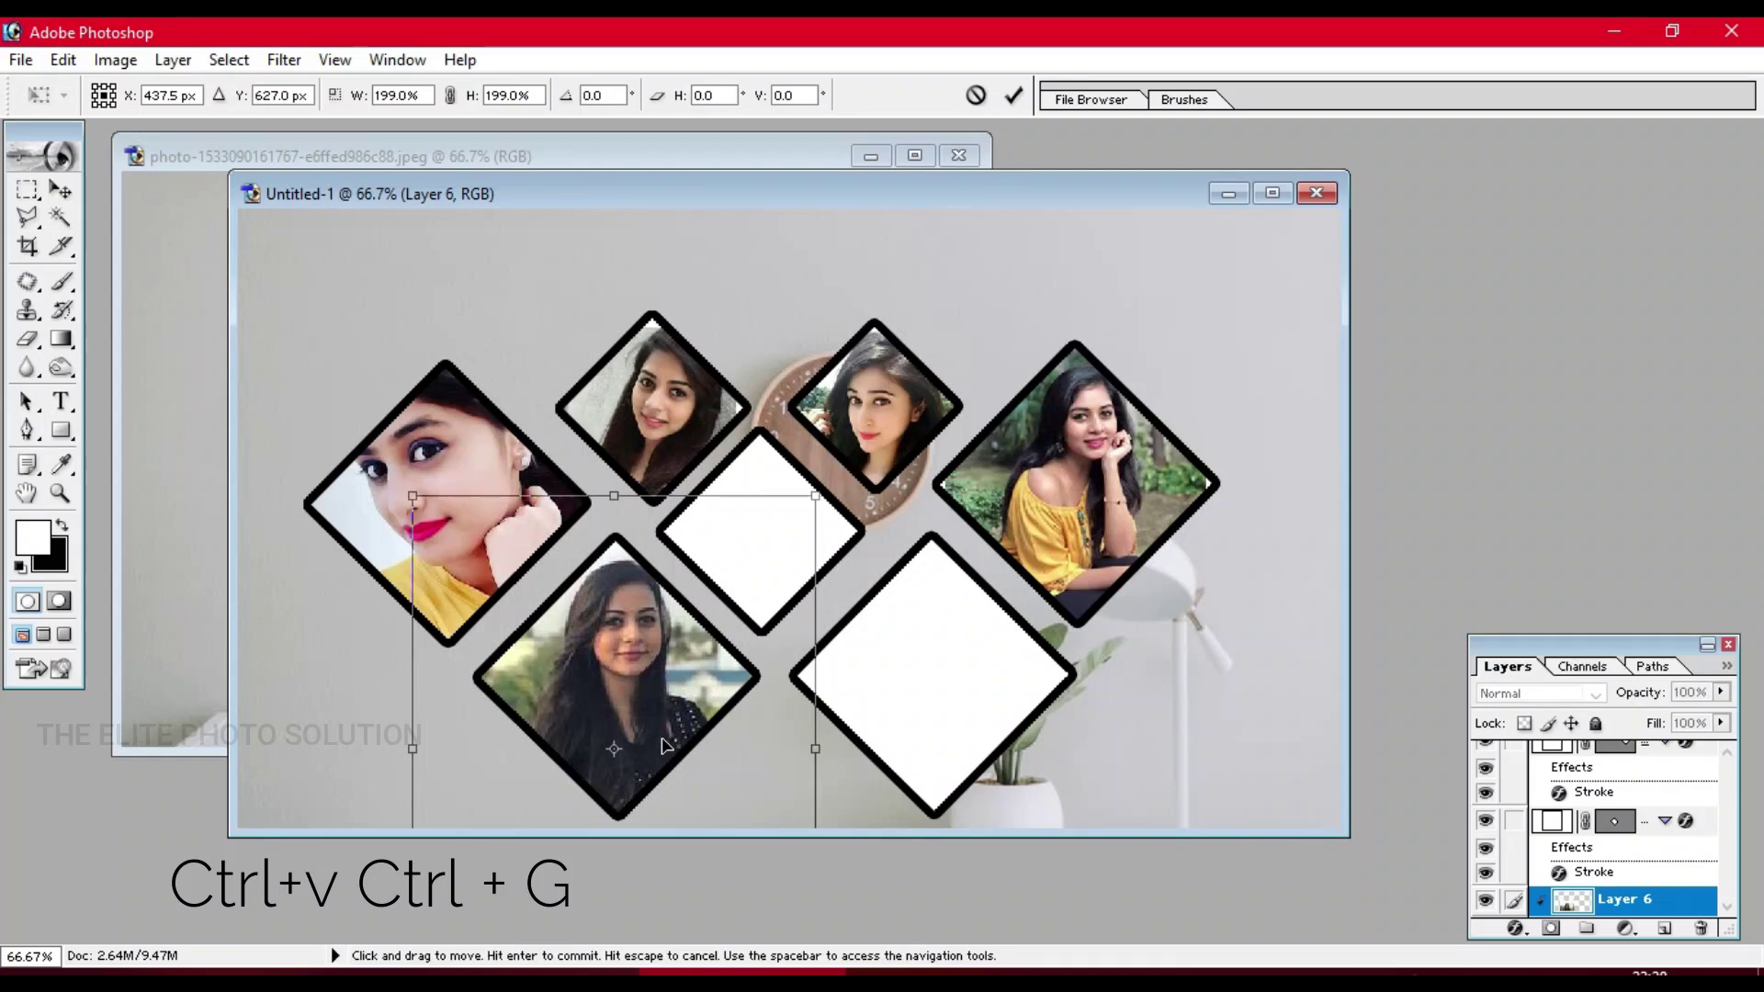
pyautogui.click(665, 744)
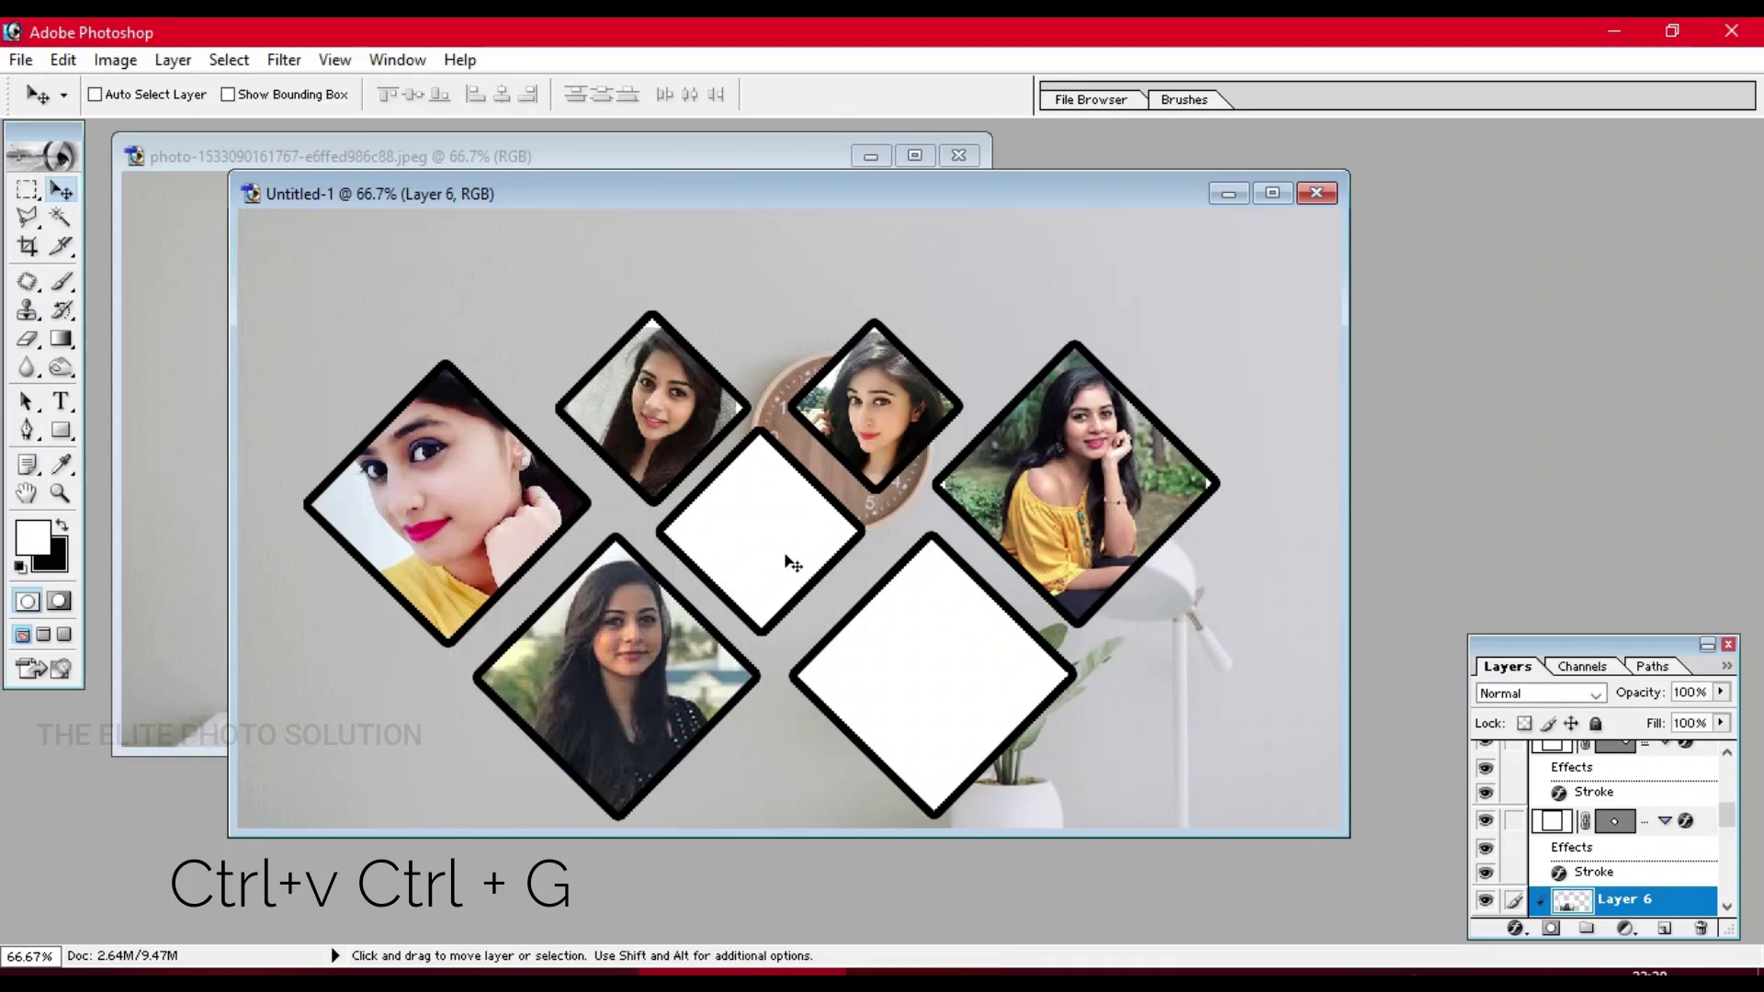
# - Paste the red-dress portrait onto Shape 1 copy 3, clip it, and position it to show her face
pyautogui.hotkey('ctrl', 'o')
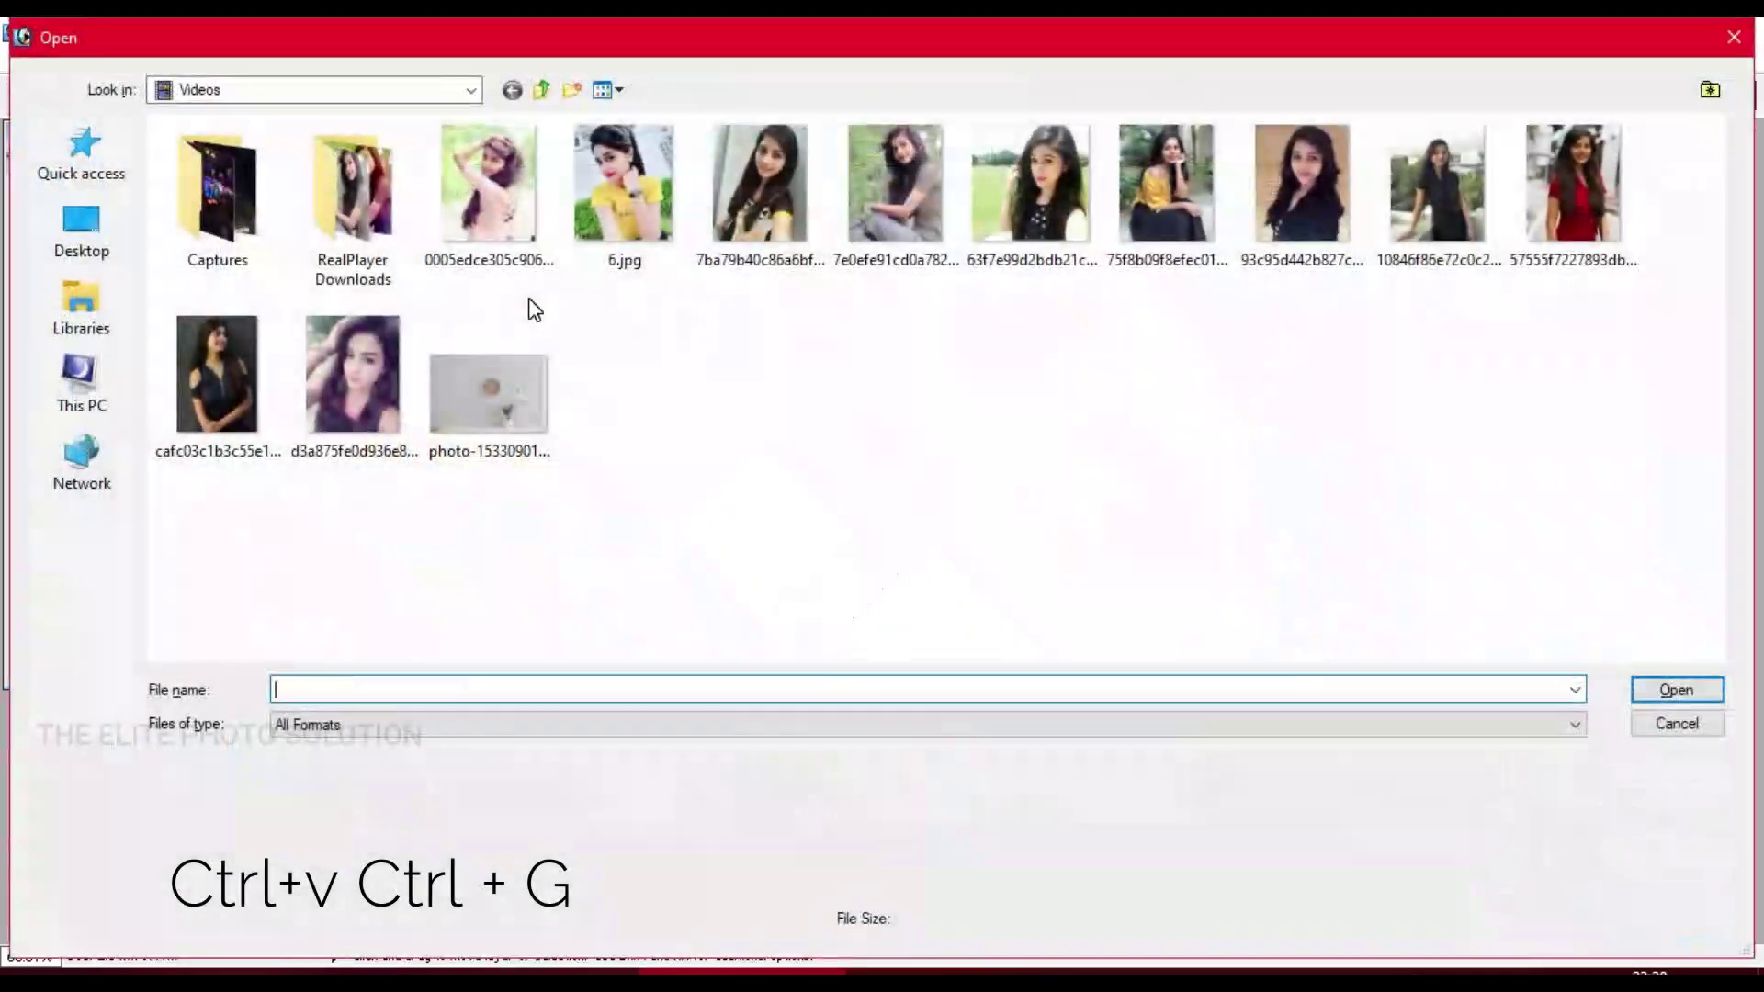
pyautogui.doubleClick(1567, 224)
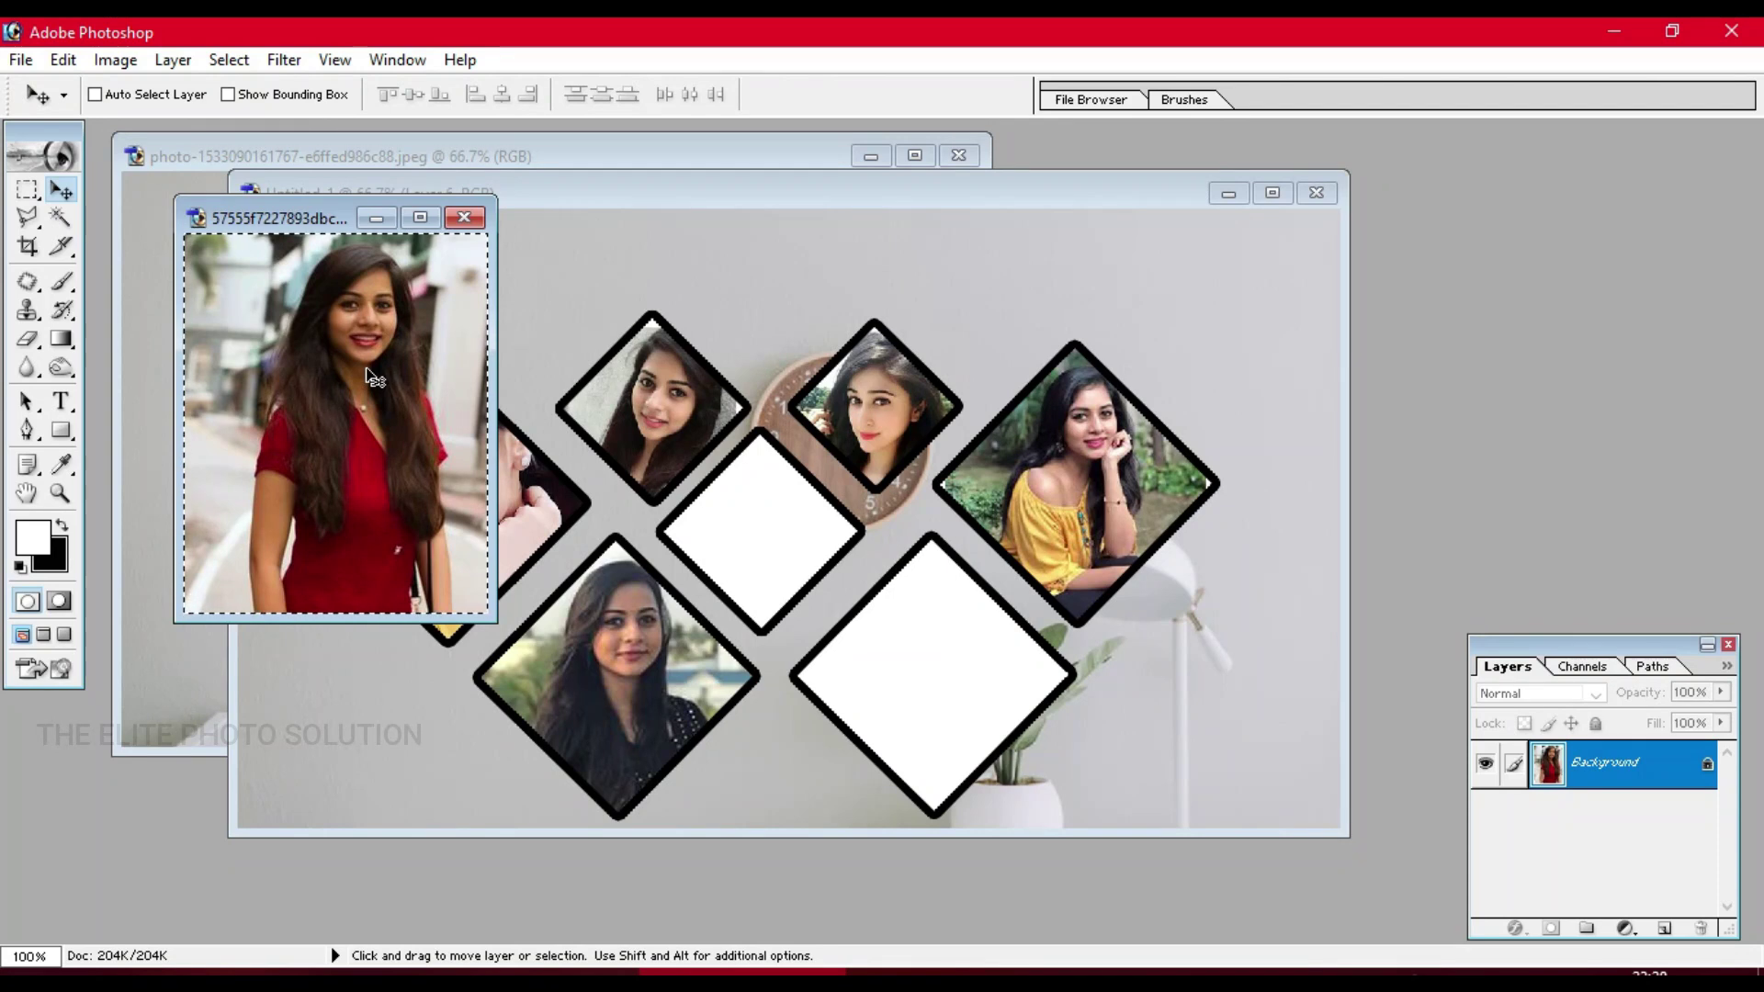
pyautogui.hotkey('ctrl', 'w')
pyautogui.rightClick(780, 535)
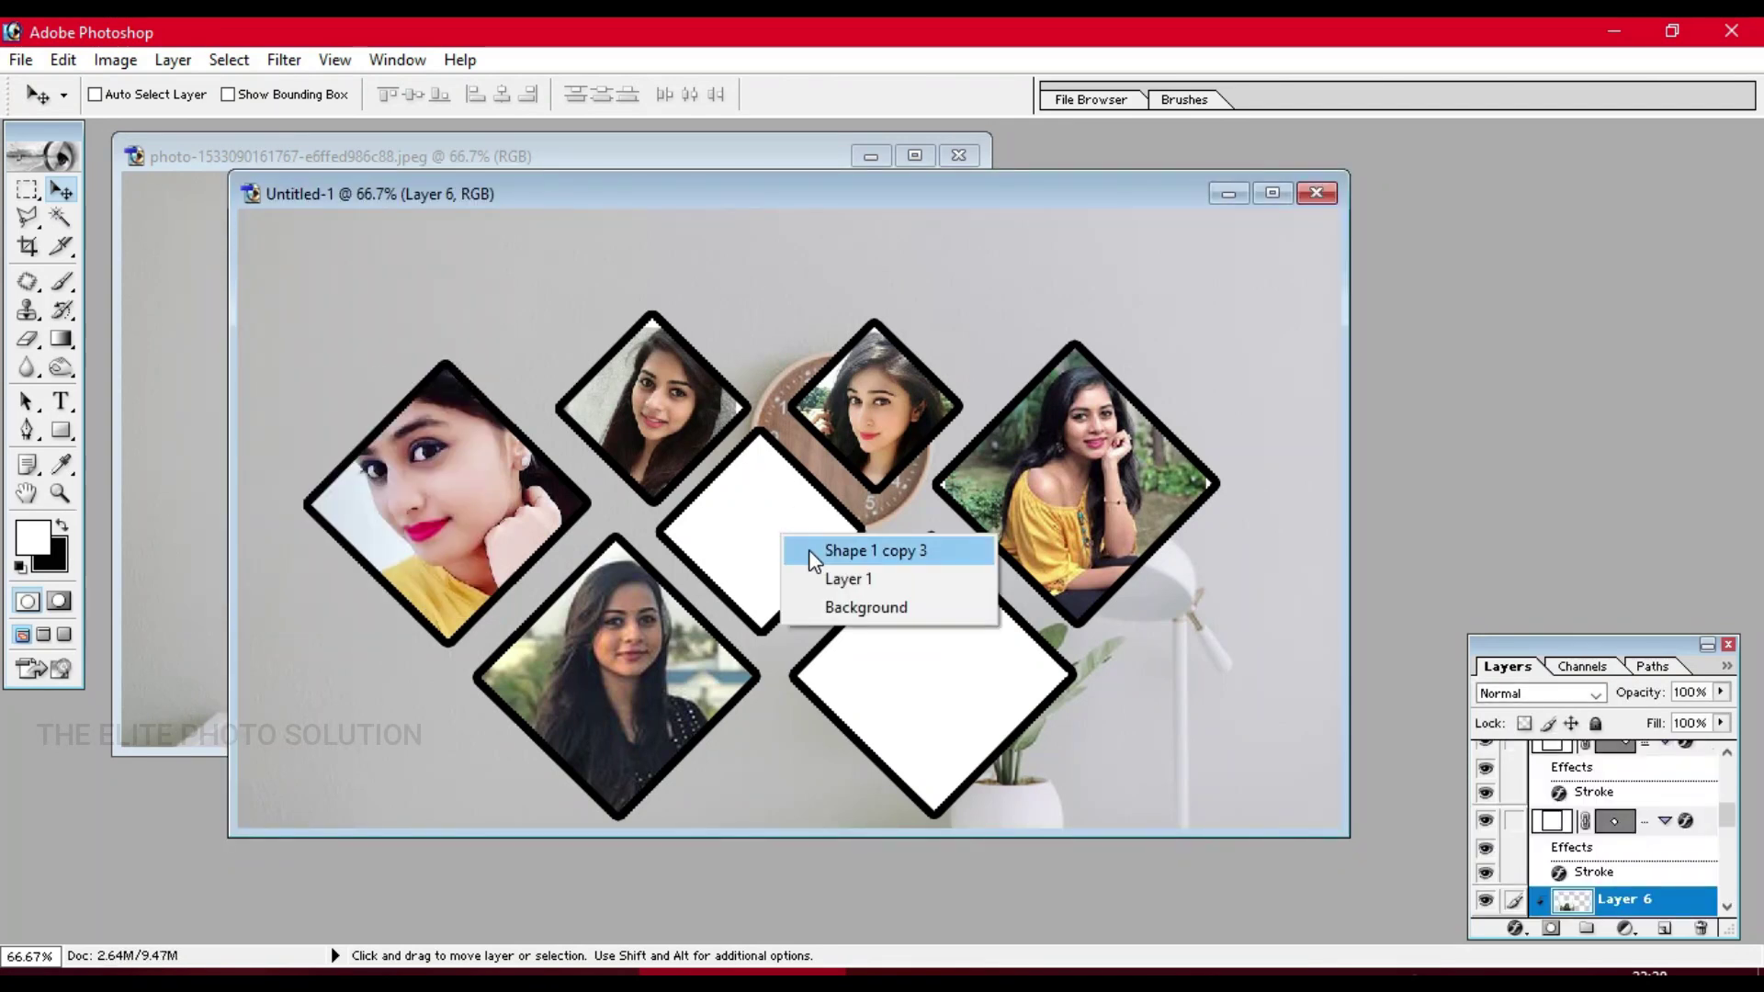
pyautogui.click(809, 549)
pyautogui.hotkey('ctrl', 'v')
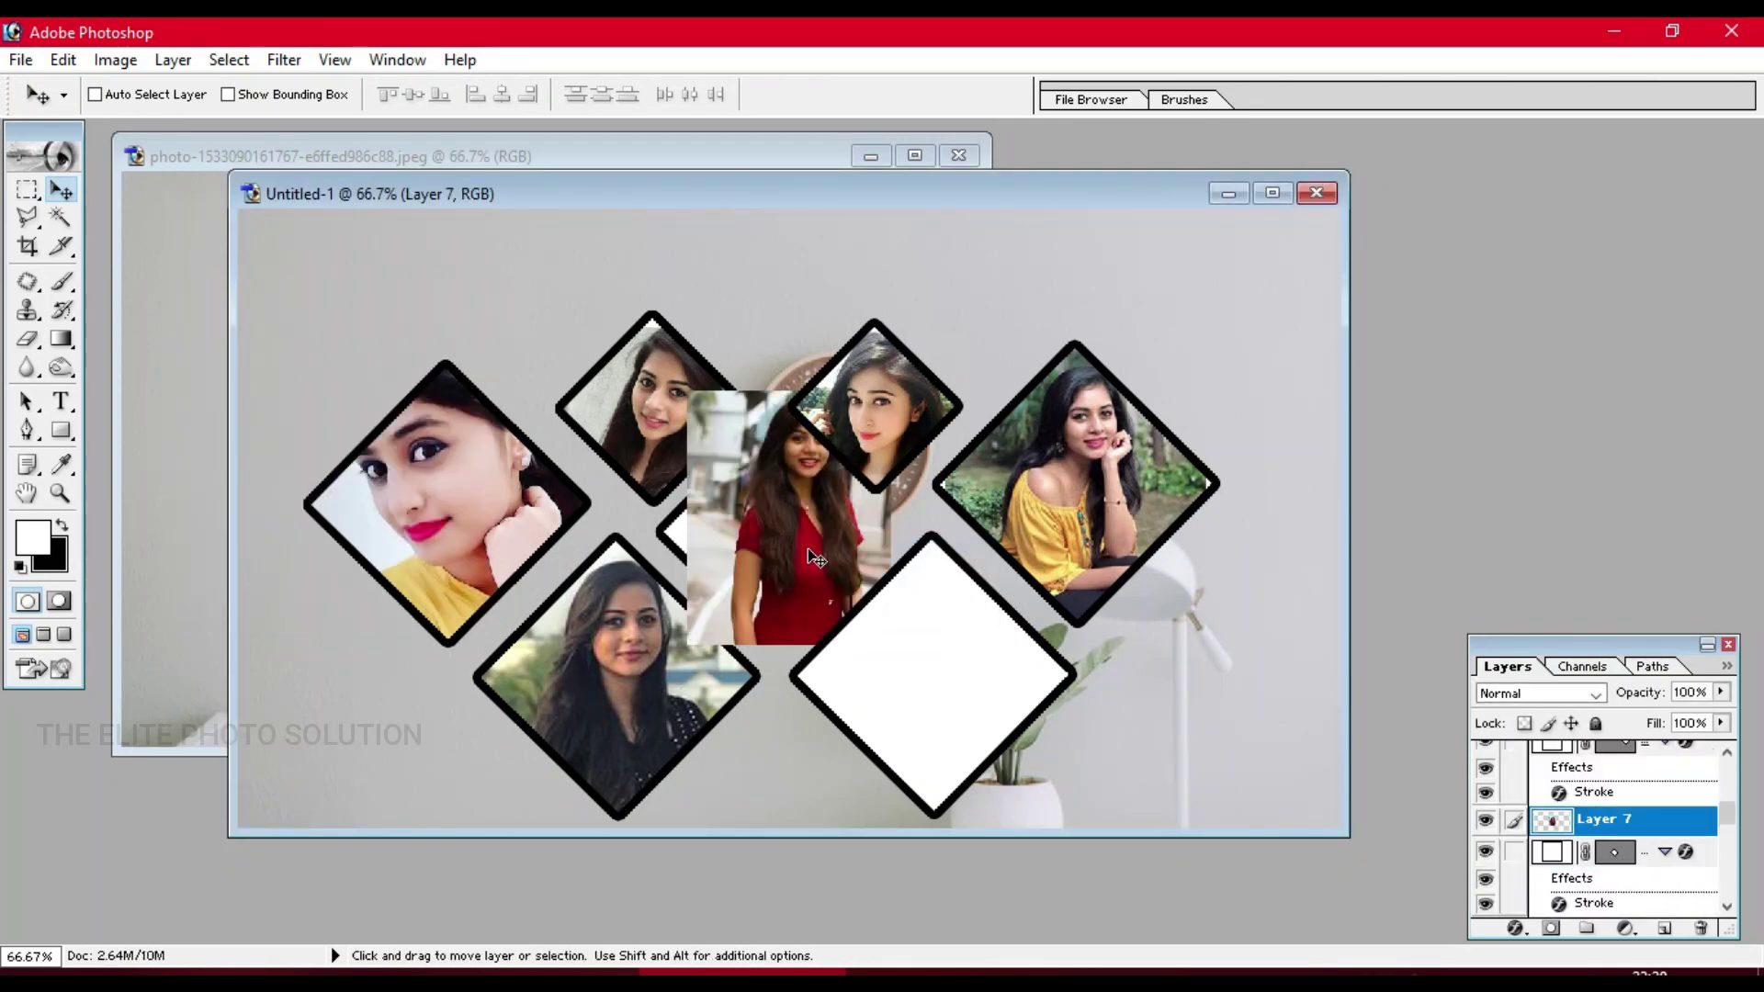
pyautogui.hotkey('ctrl', 'g')
pyautogui.moveTo(809, 552); pyautogui.dragTo(759, 601)
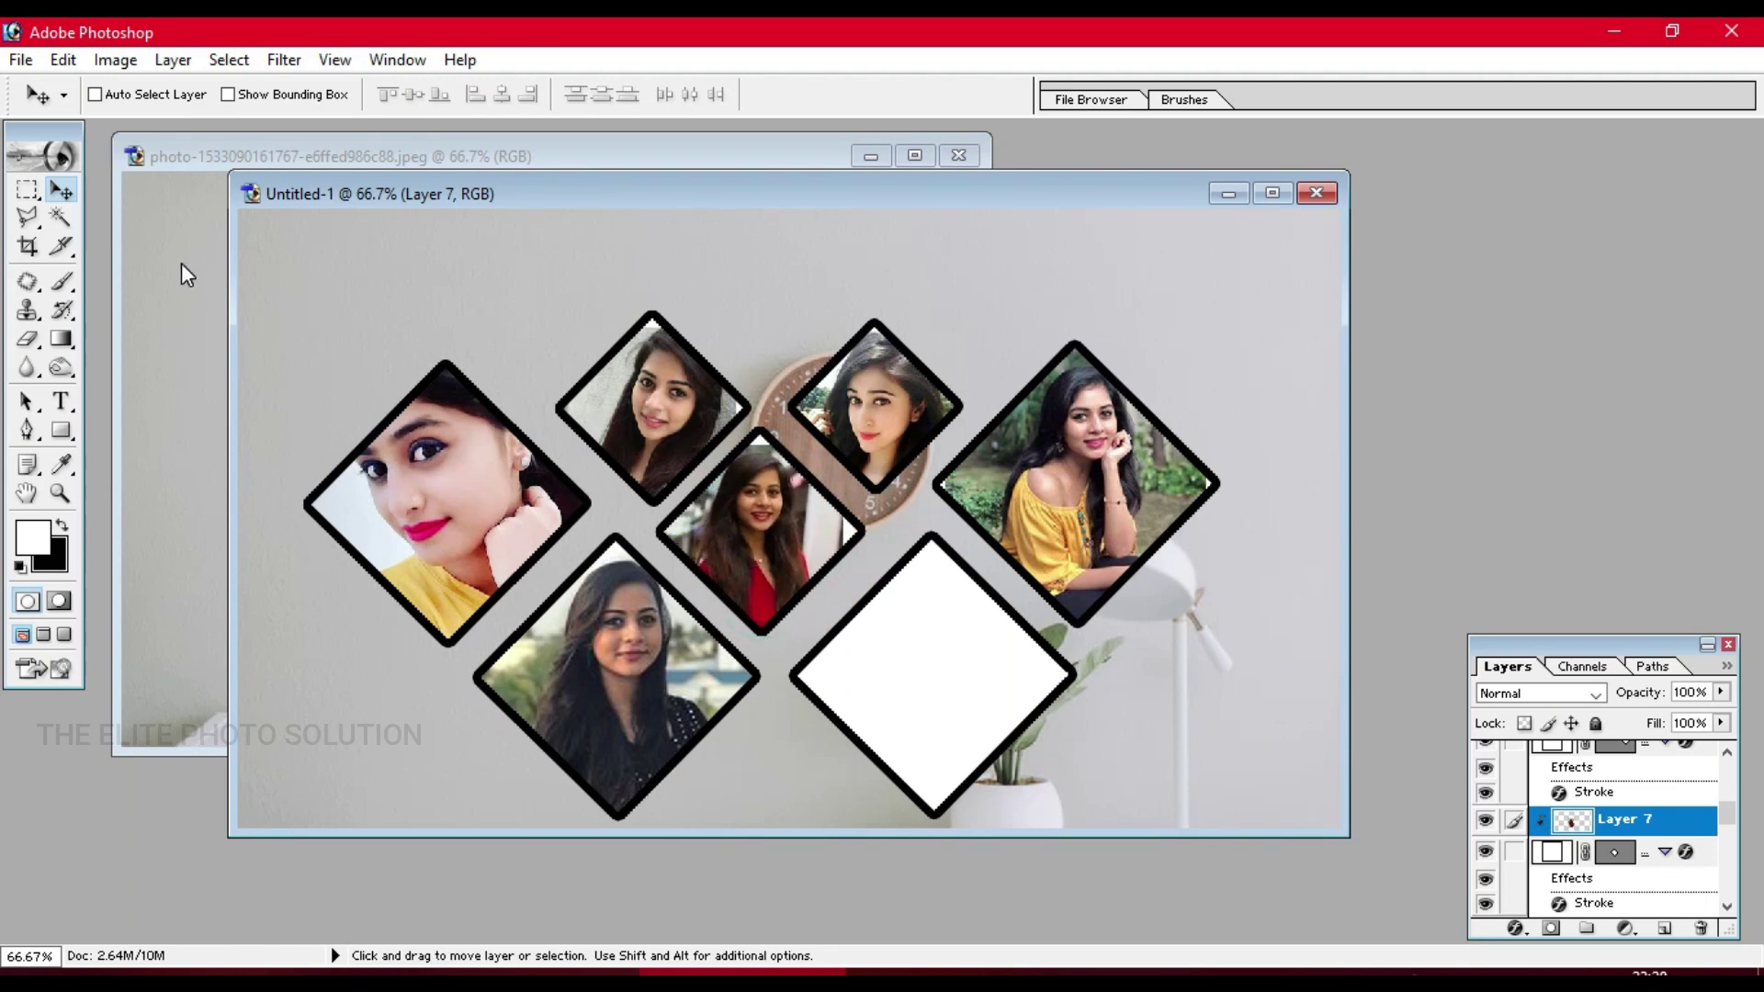
# - Make the lower-right Shape 1 copy 5 diamond active and bring up the open-image window
pyautogui.rightClick(910, 650)
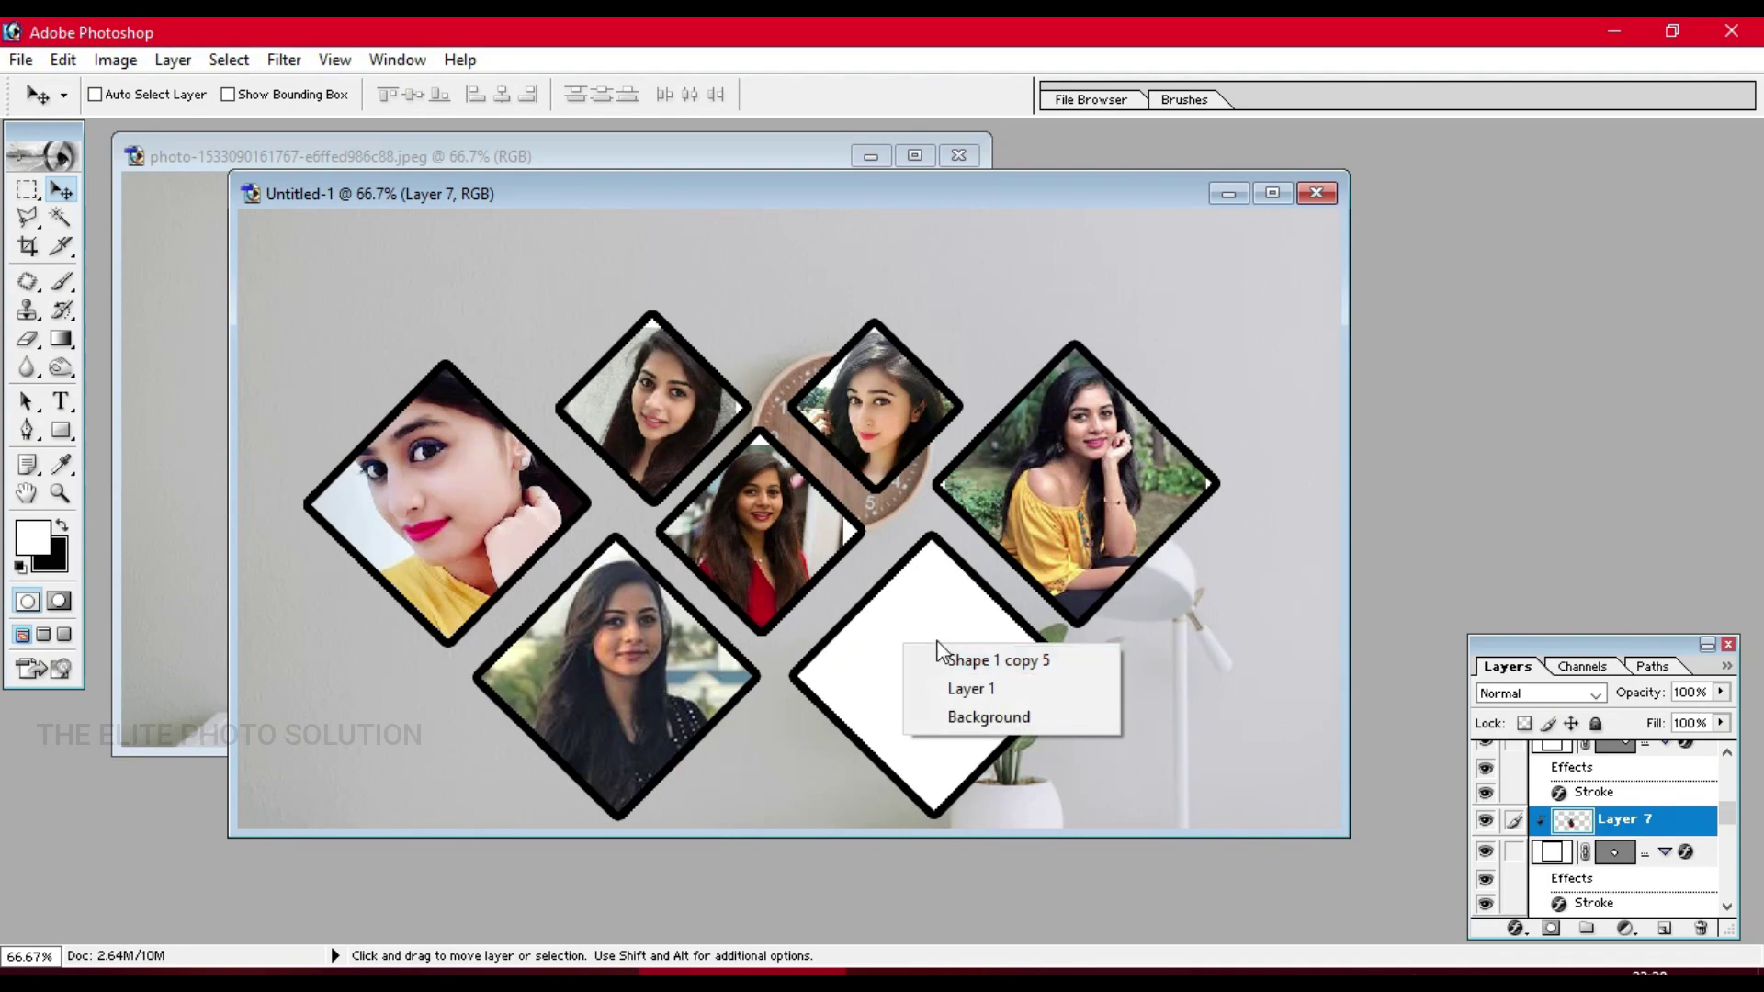
pyautogui.click(937, 659)
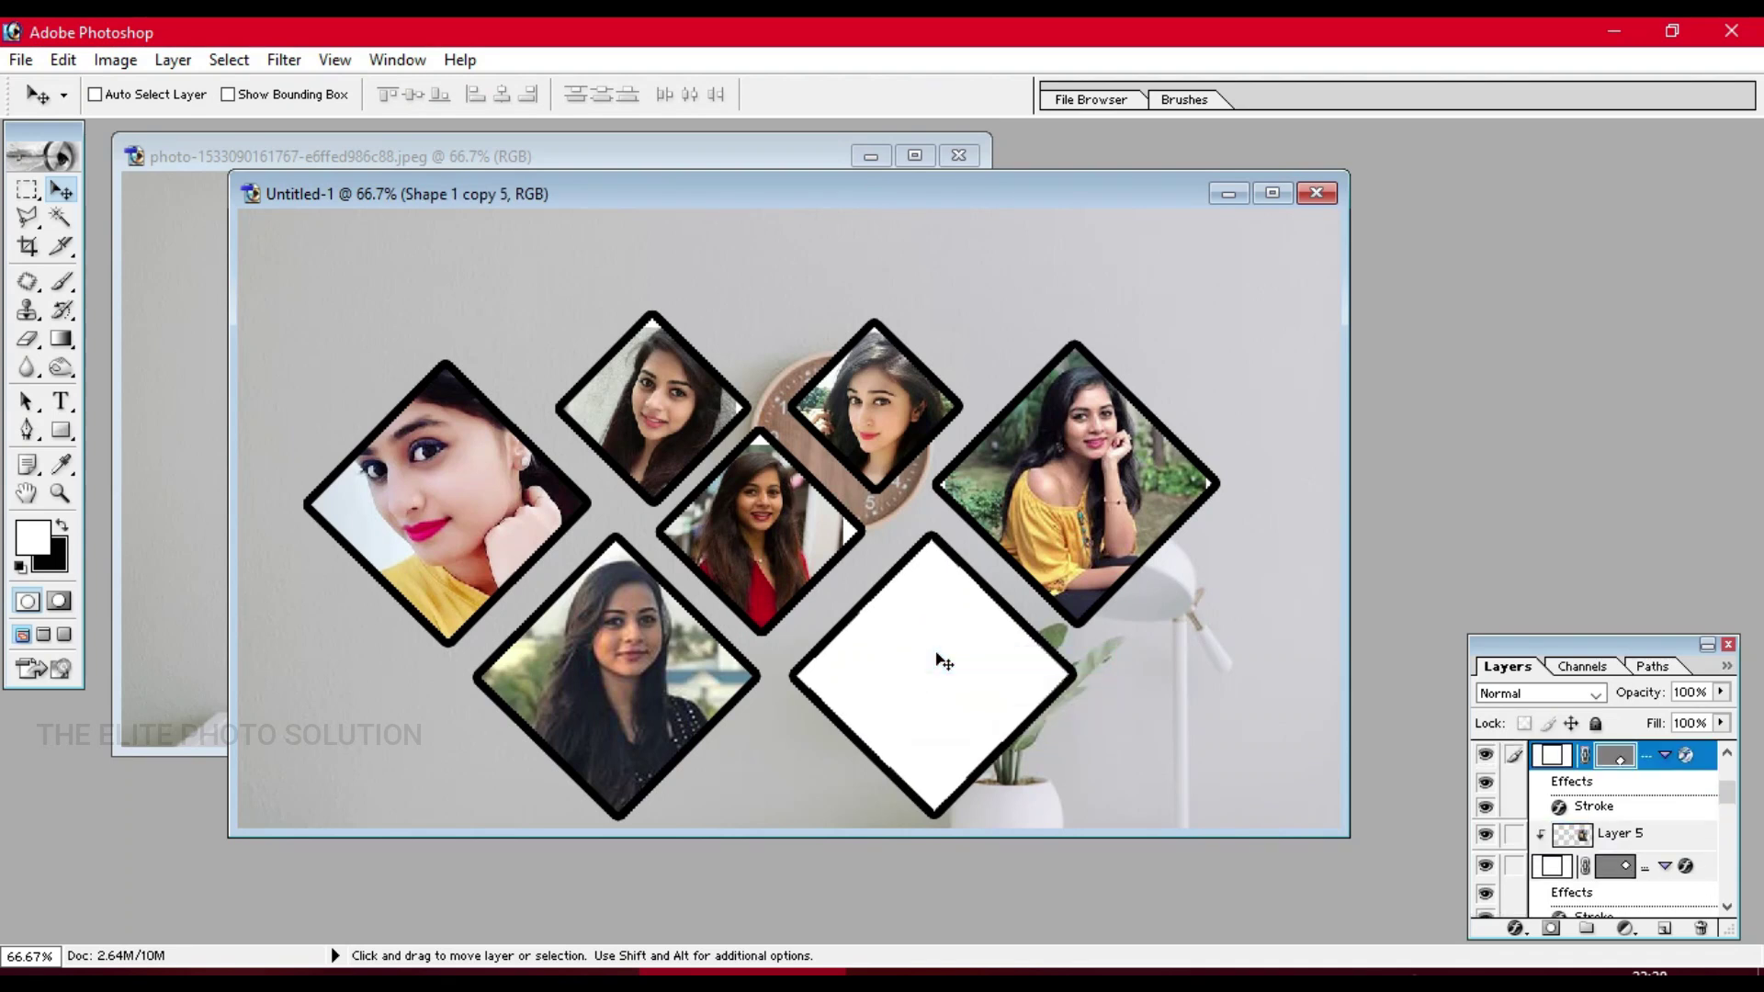
pyautogui.hotkey('ctrl', 'o')
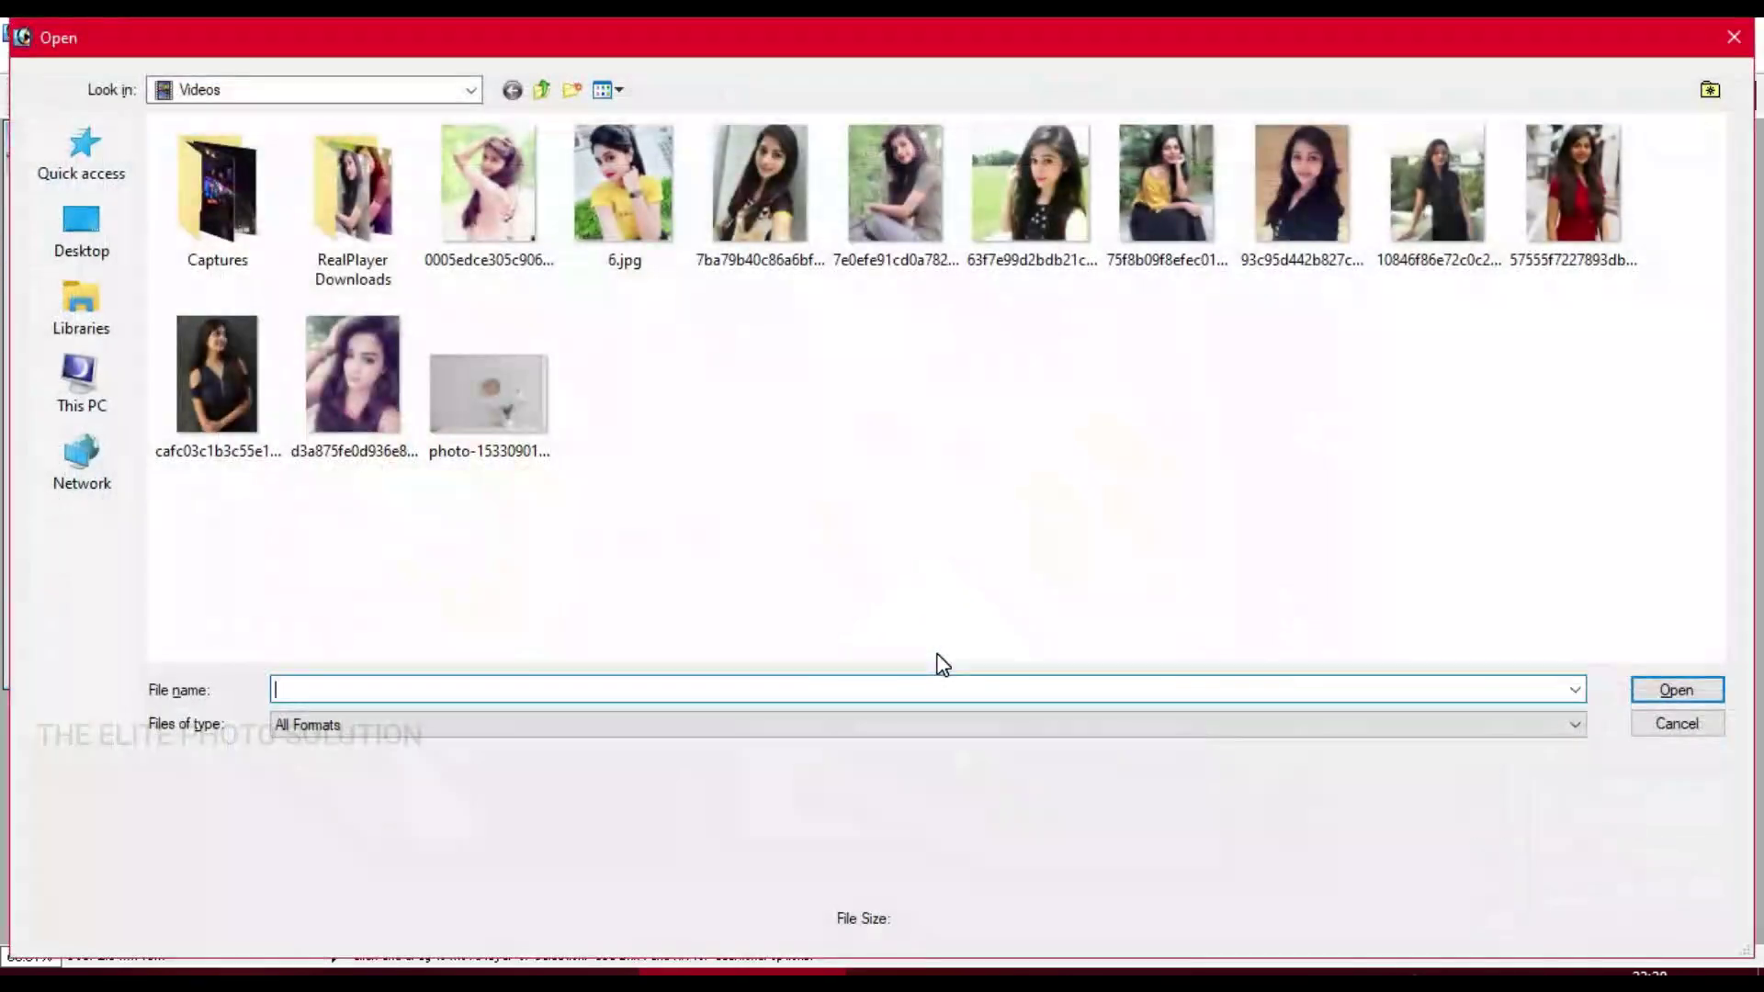
# - Paste the off-shoulder black-top portrait onto Shape 1 copy 5, clip it, and move it into the diamond
pyautogui.doubleClick(234, 374)
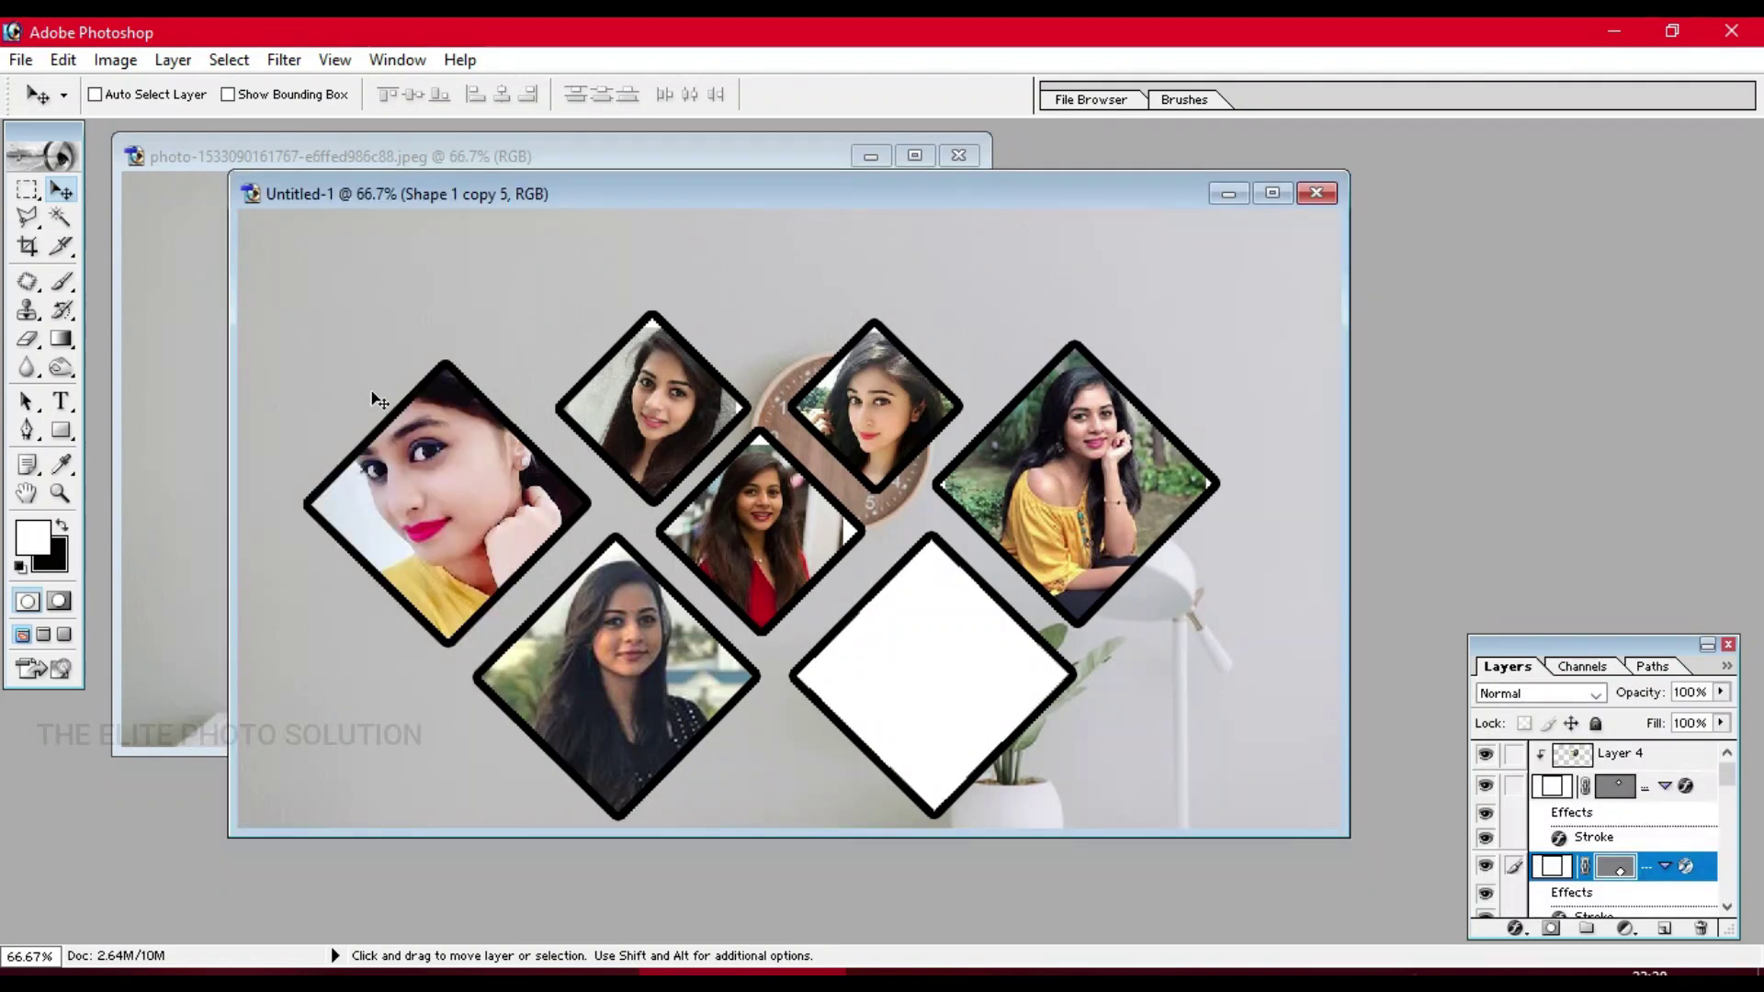
pyautogui.rightClick(937, 668)
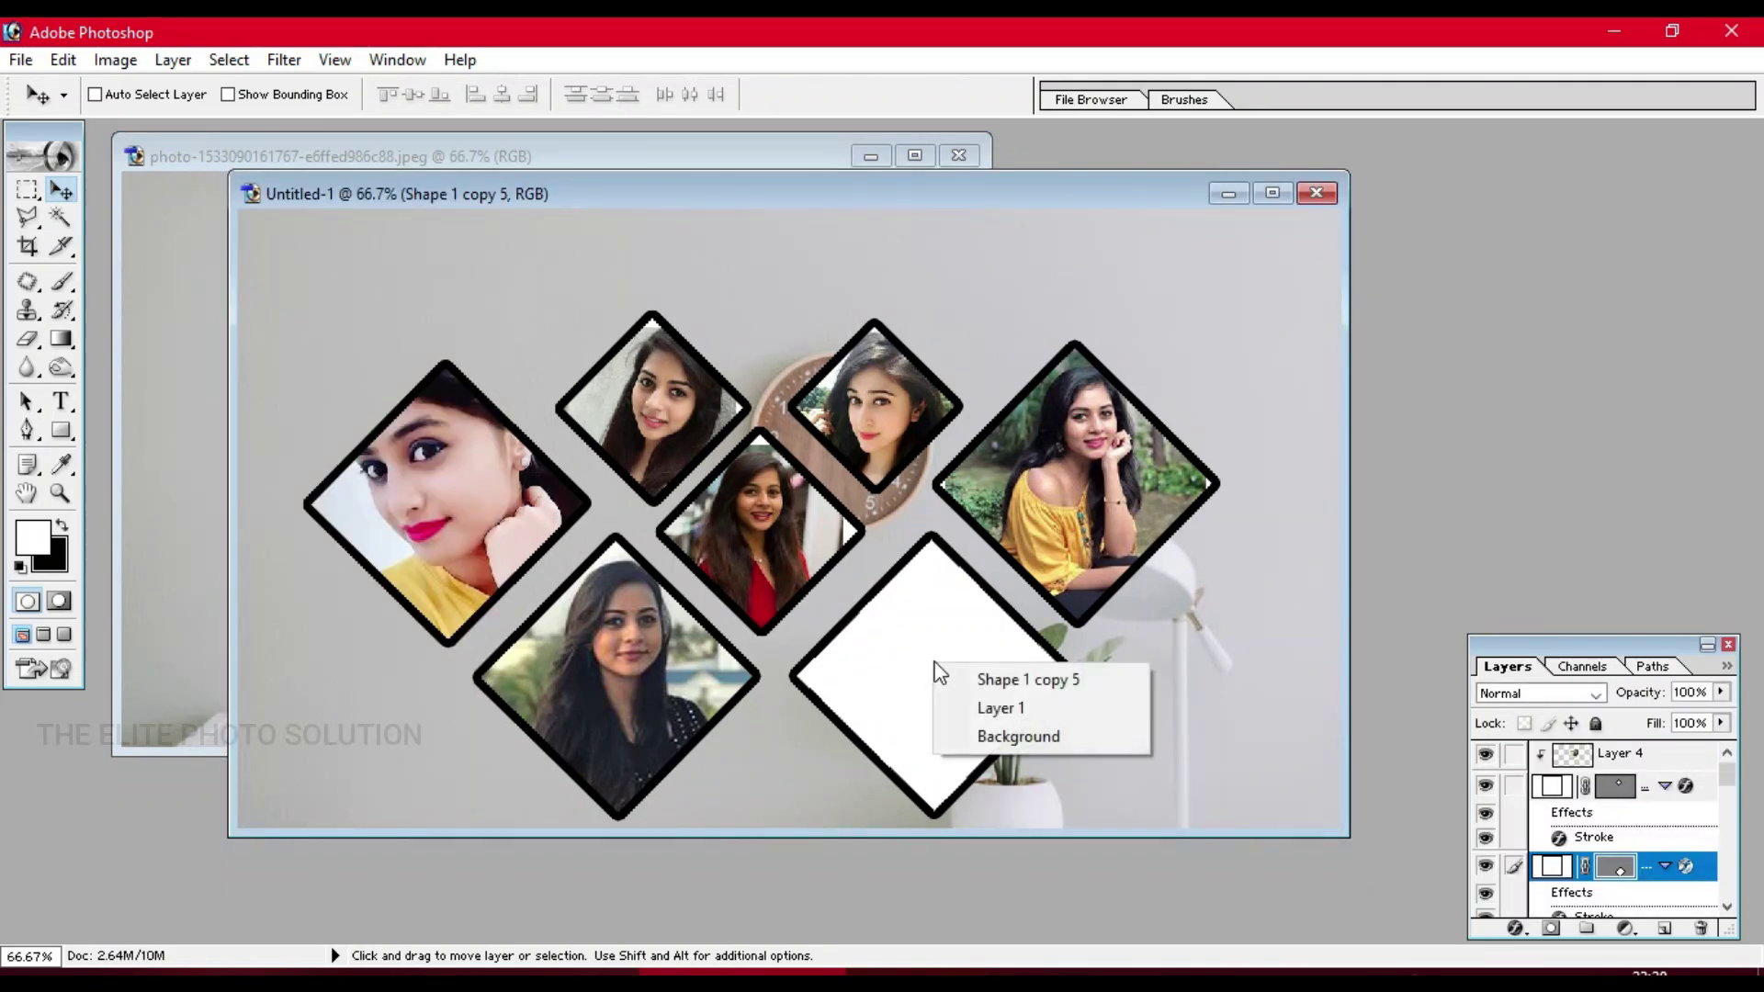
pyautogui.click(961, 676)
pyautogui.hotkey('ctrl', 'v')
pyautogui.hotkey('ctrl', 'g')
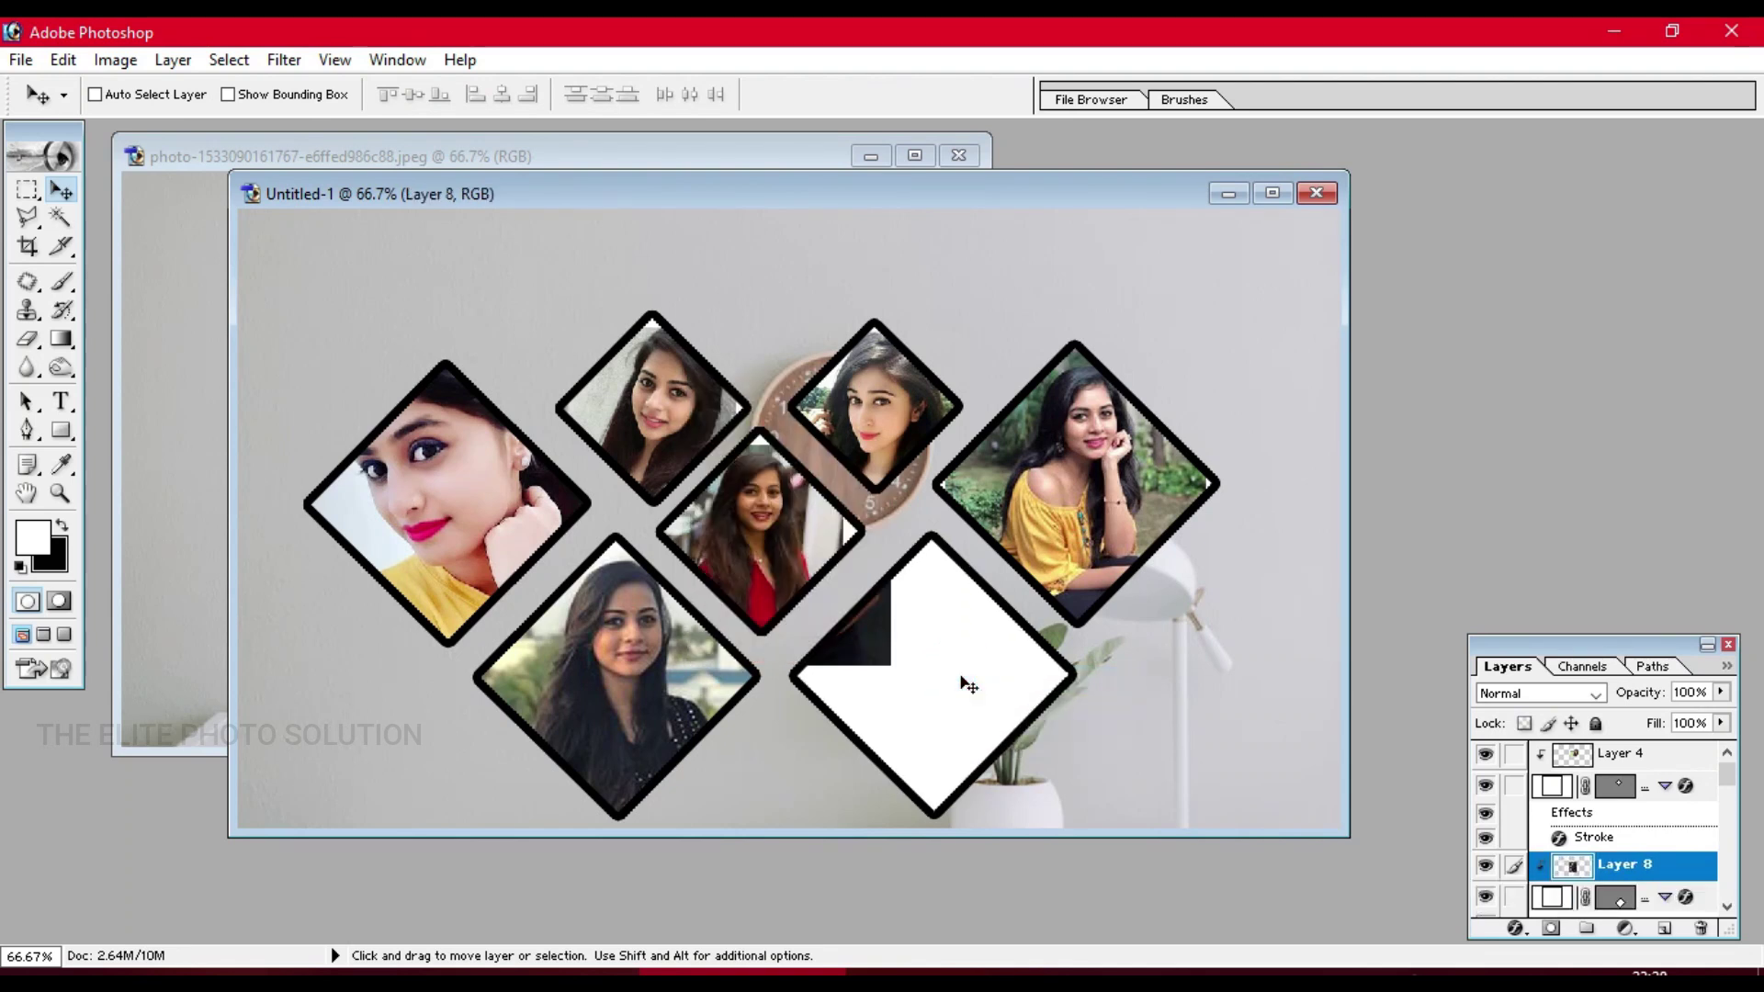
pyautogui.moveTo(882, 620); pyautogui.dragTo(1015, 751)
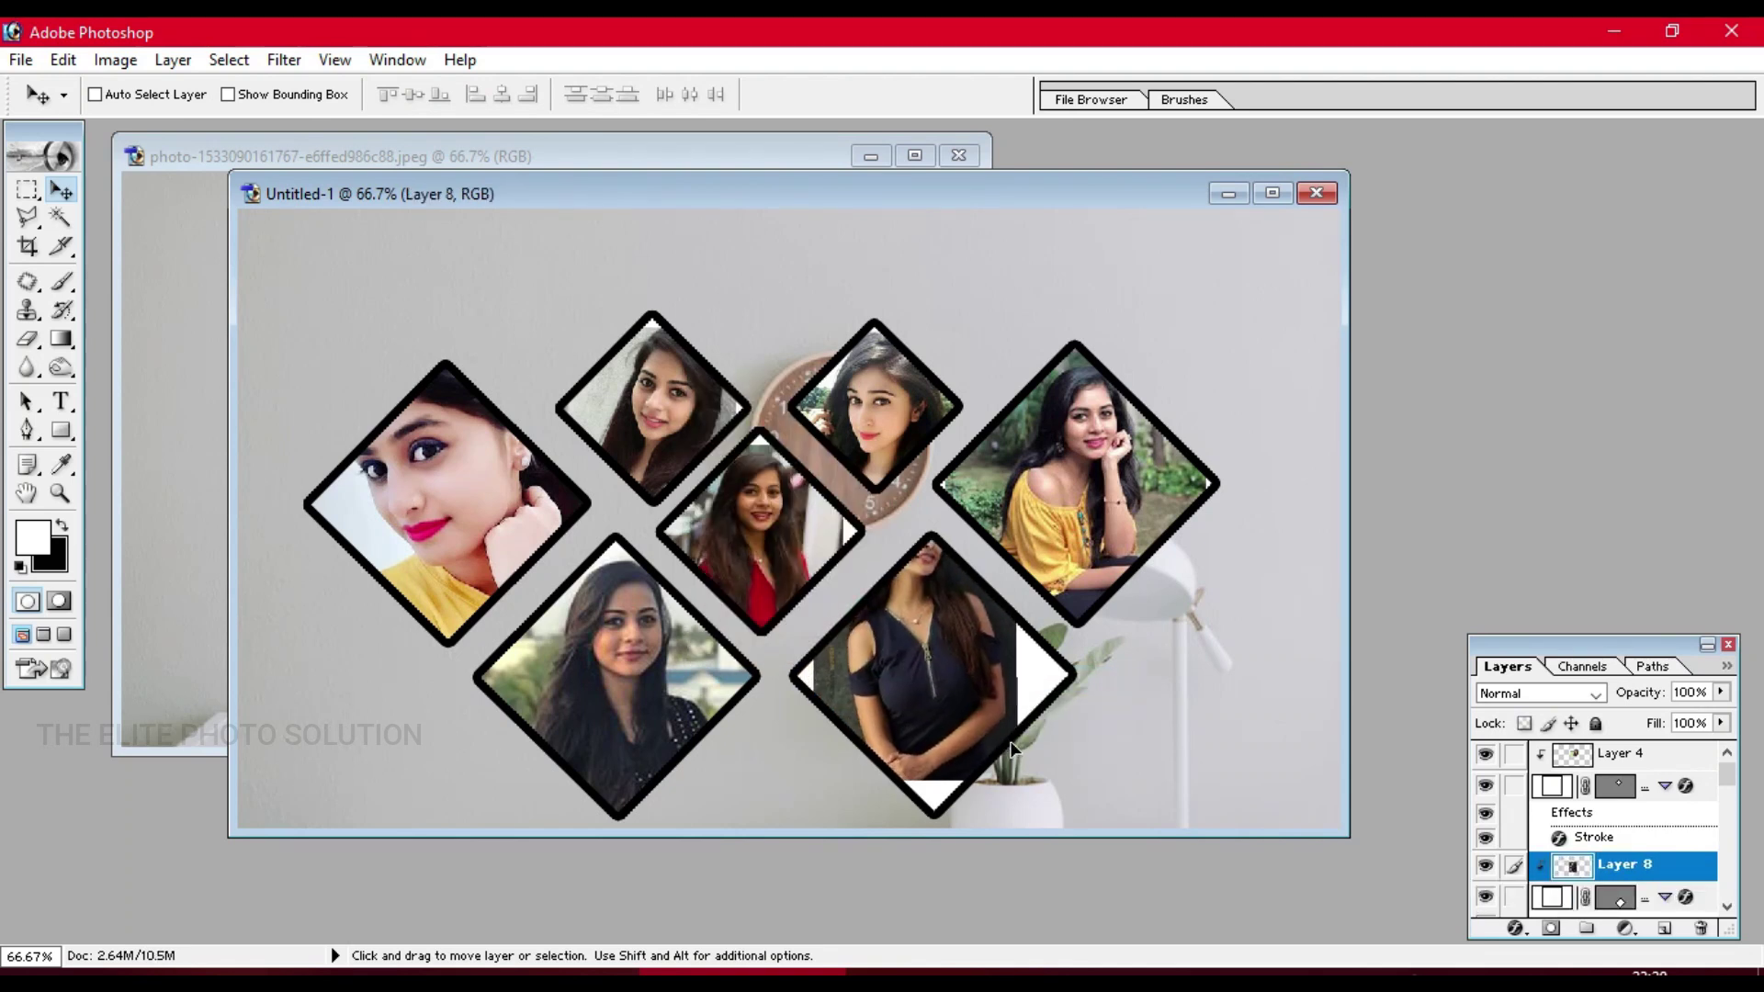
# - Scale the portrait to about 151.5% and lower it so her face shows
pyautogui.hotkey('ctrl', 't')
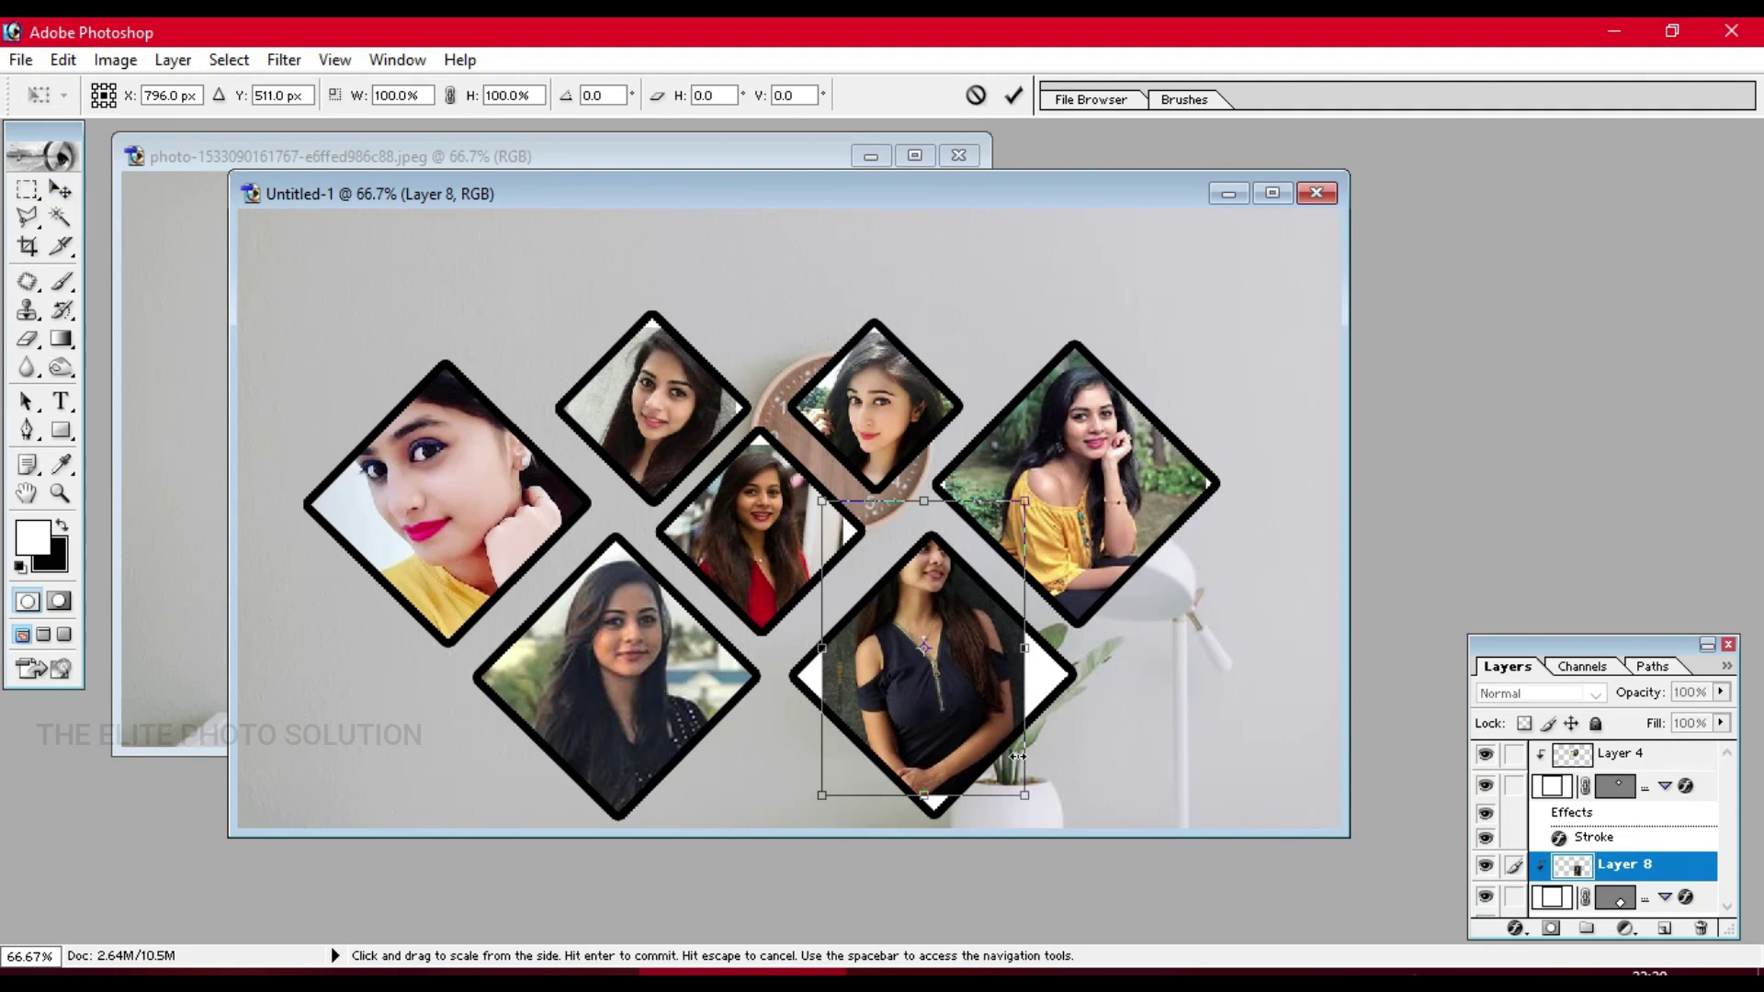
pyautogui.moveTo(1025, 502); pyautogui.dragTo(1129, 445)
pyautogui.moveTo(939, 696); pyautogui.dragTo(939, 812)
pyautogui.click(938, 773)
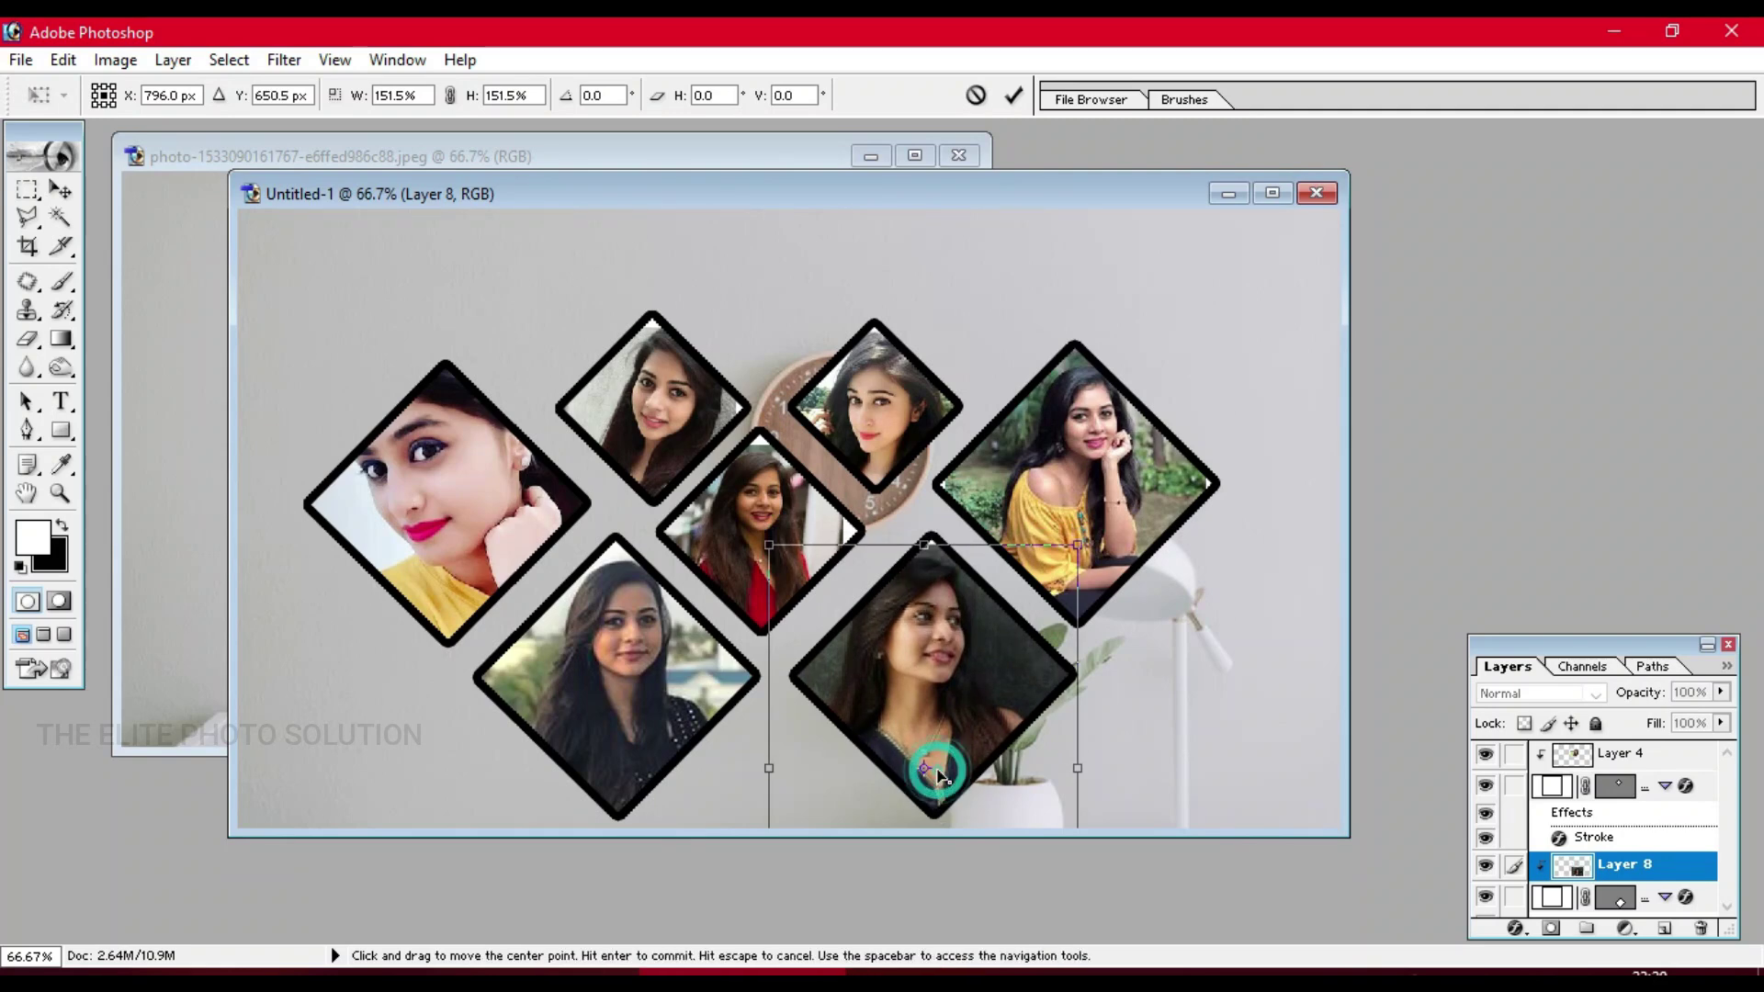